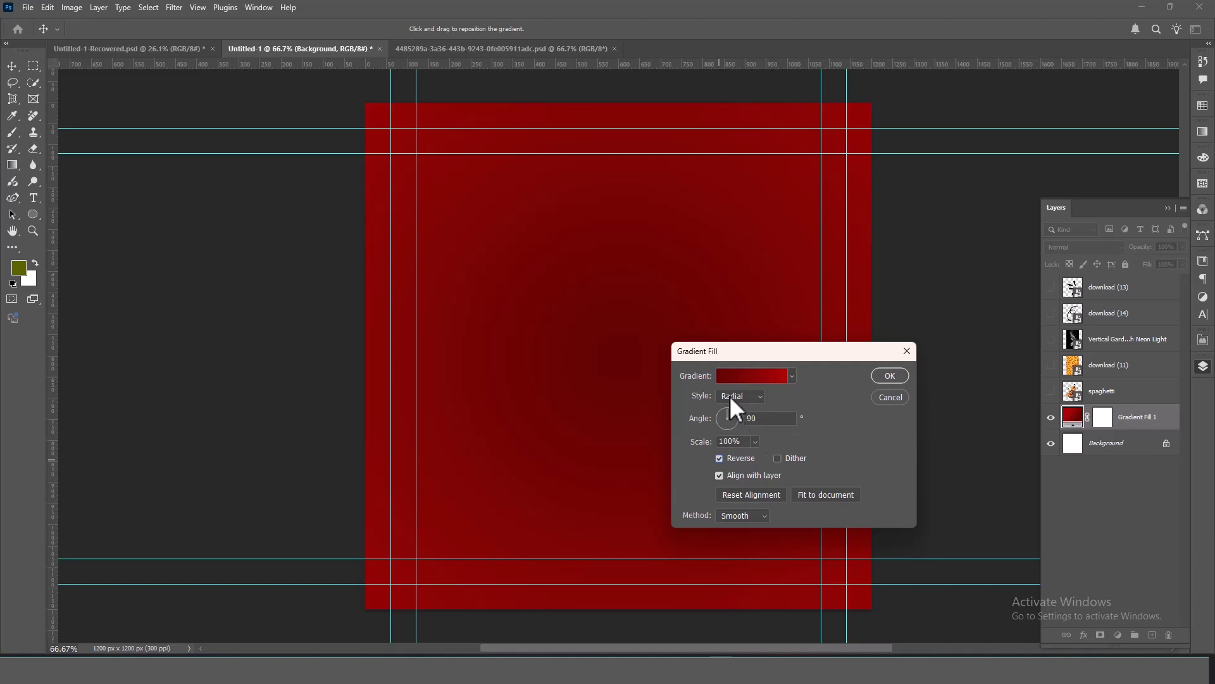
Turn off Reverse for the radial red gradient fill and apply it
left_click(720, 458)
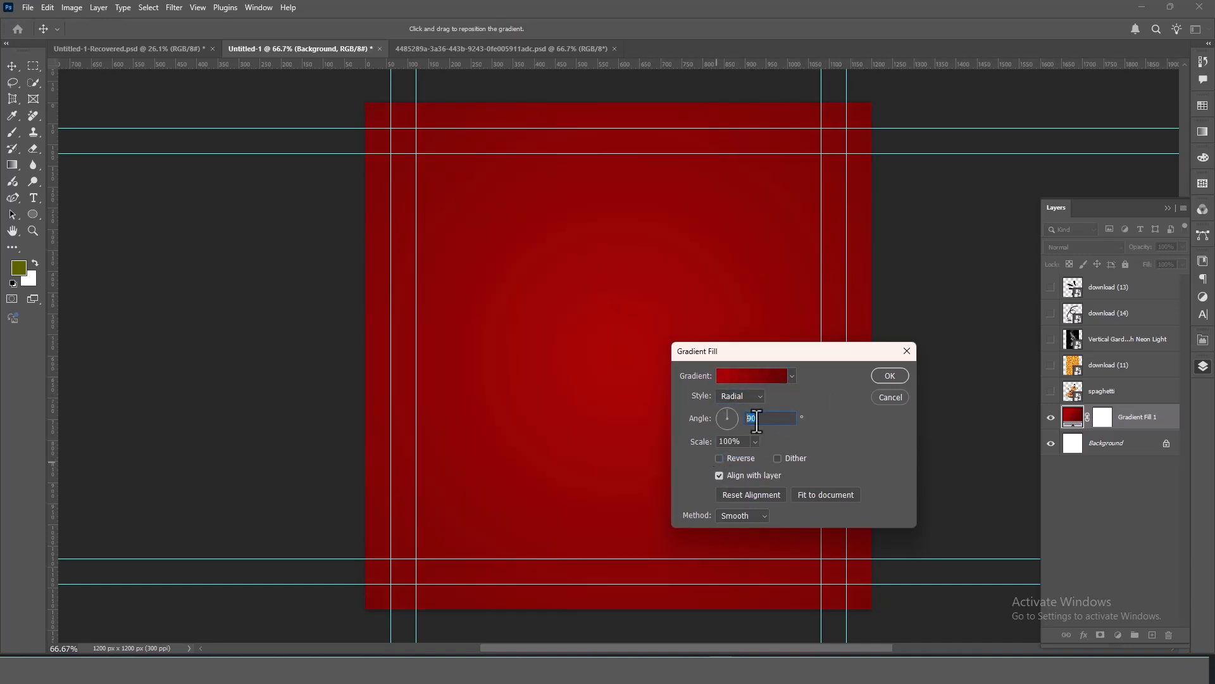
key("Return")
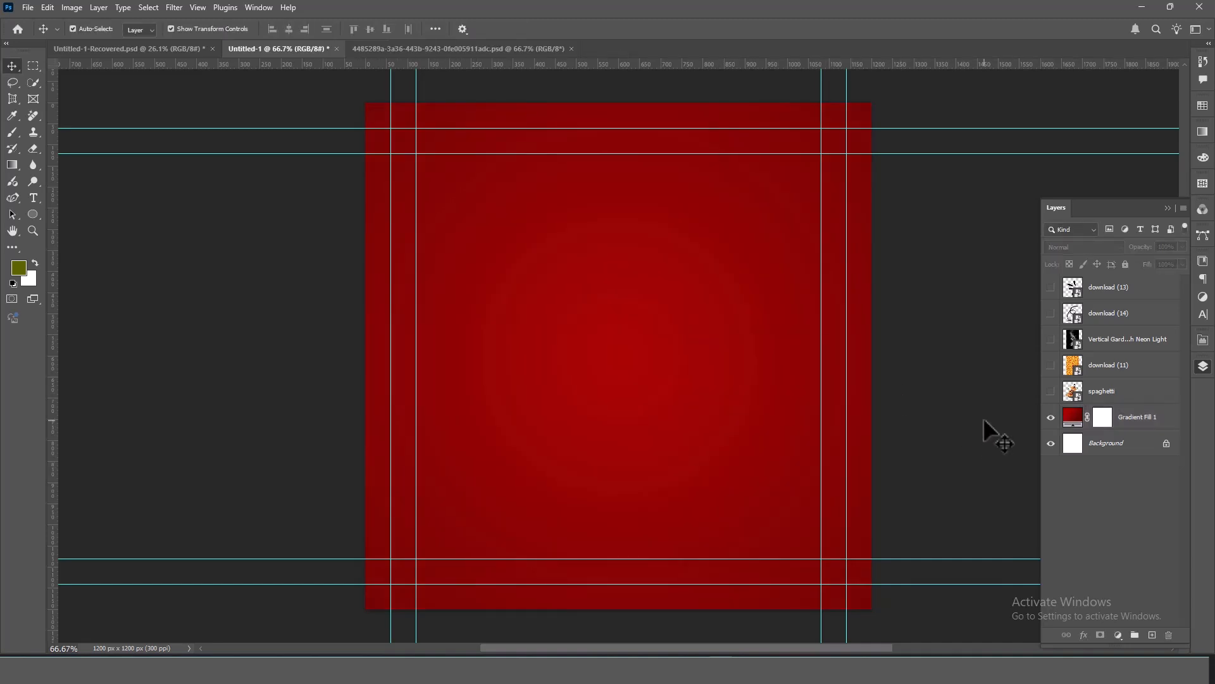
Show the download (11) pattern layer and scale it up to cover the full canvas width
left_click(1108, 364)
left_click(1051, 364)
key("ctrl+t")
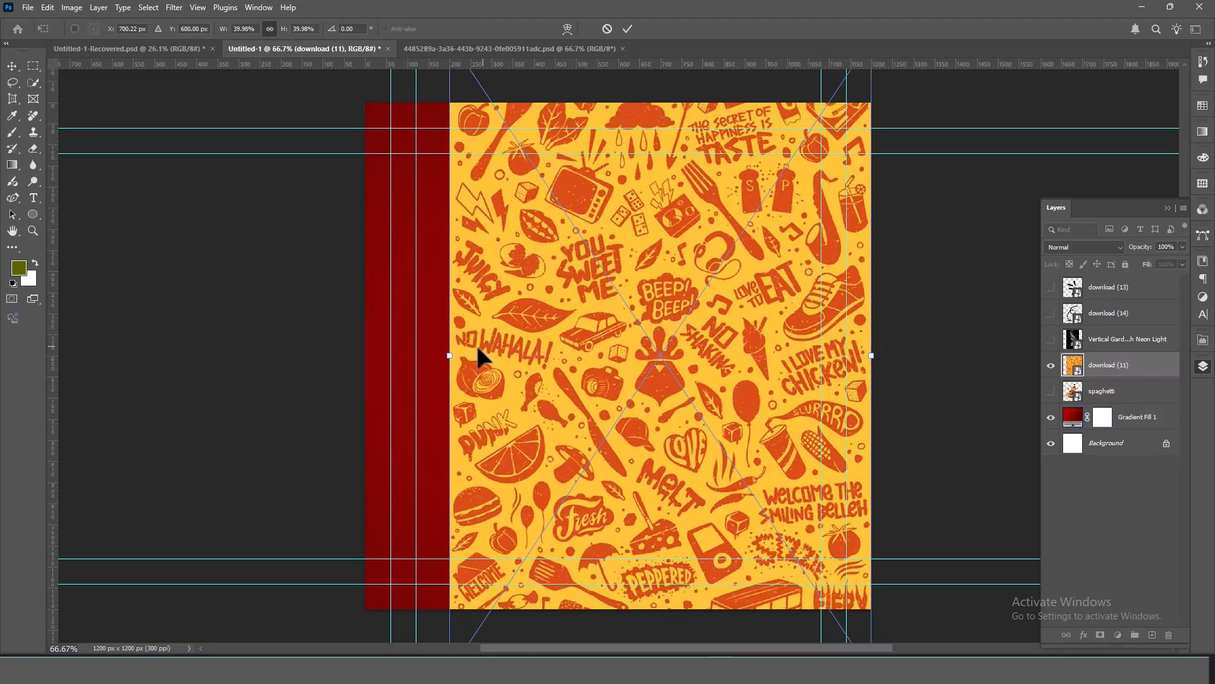
left_click_drag(449, 355, 366, 362)
key("Return")
Blend the download (11) pattern layer with Multiply and lower its opacity to about 36%
left_click(1084, 247)
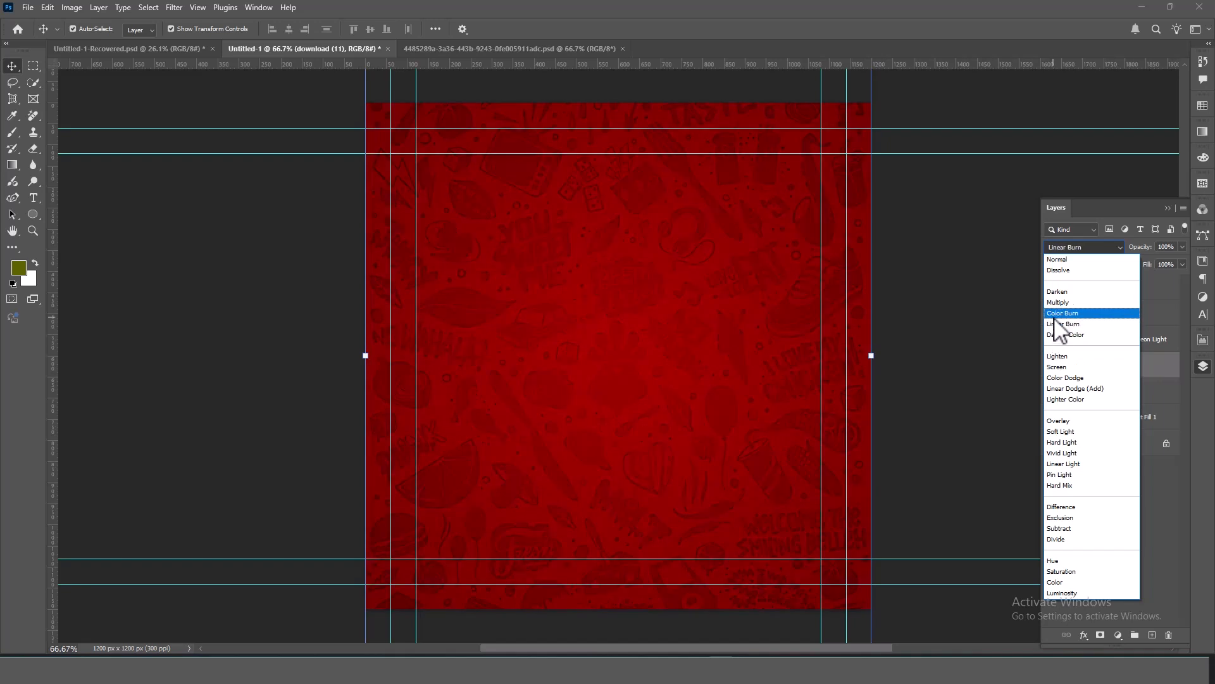
left_click(1060, 303)
left_click_drag(1142, 247, 1113, 247)
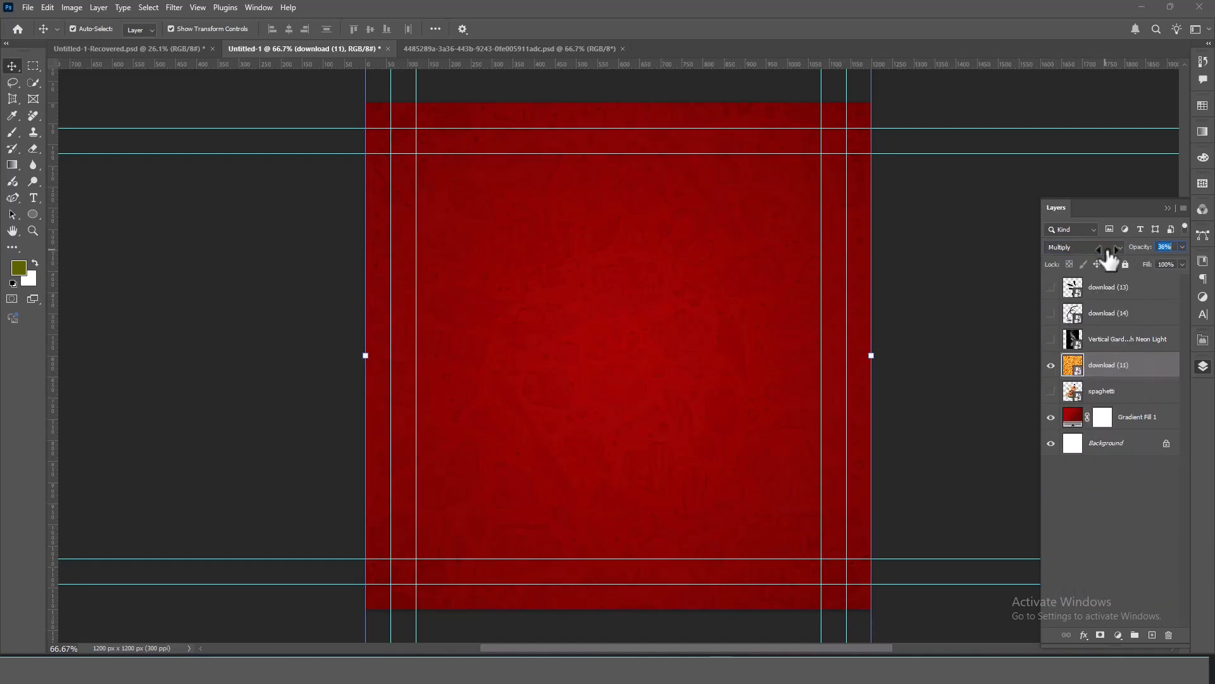
Show the spaghetti layer above the download (11) pattern and scale it down around the canvas centre
left_click(1051, 391)
left_click_drag(1104, 391, 1120, 356)
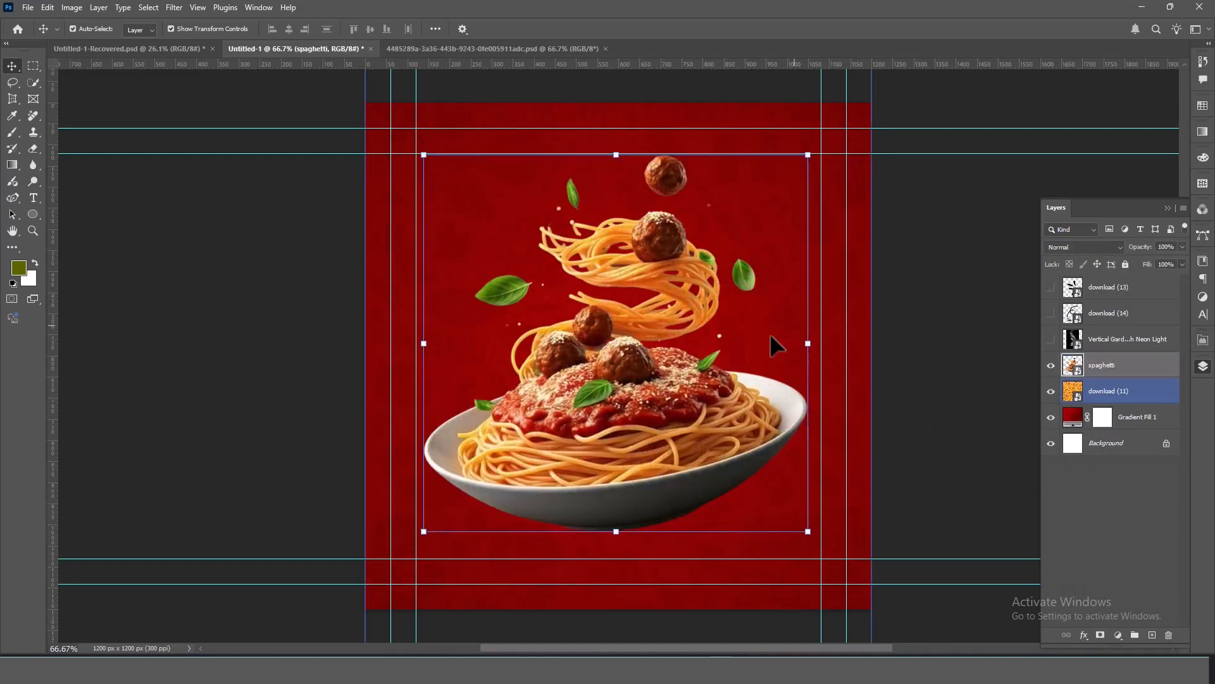
left_click_drag(773, 347, 779, 349)
left_click_drag(846, 356, 739, 359)
left_click_drag(594, 384, 626, 417)
left_click(880, 376)
left_click_drag(608, 206, 616, 246)
left_click_drag(634, 380, 631, 344)
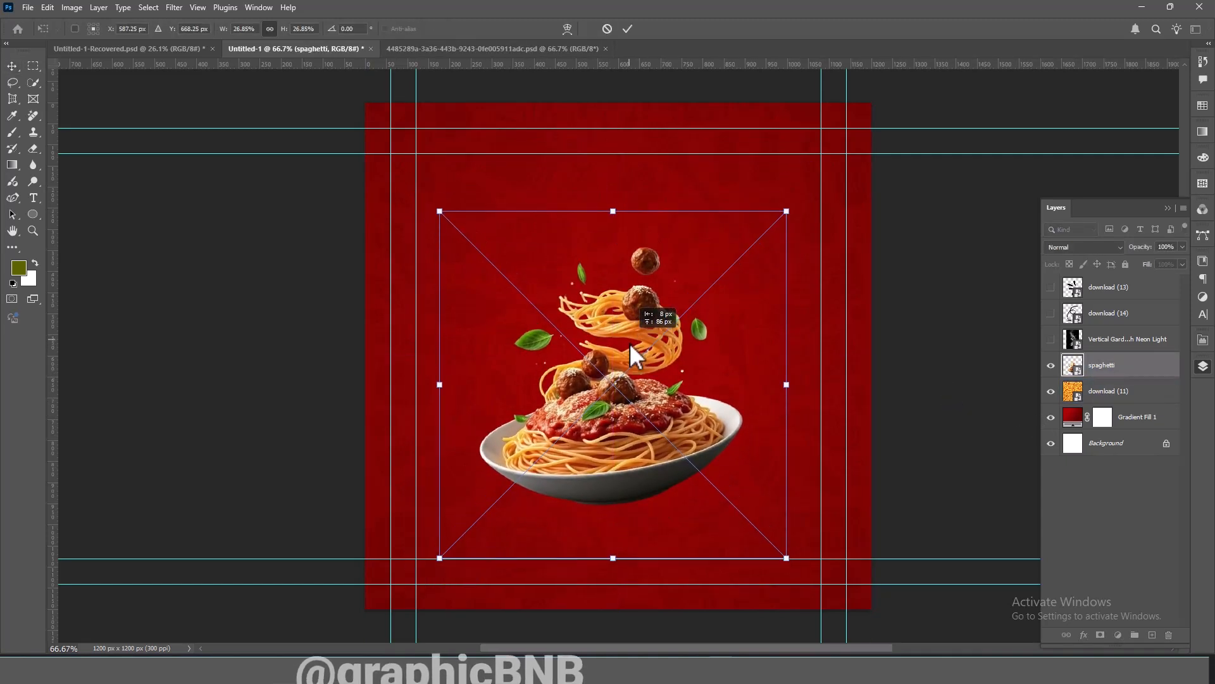
left_click(892, 361)
left_click_drag(644, 415, 652, 408)
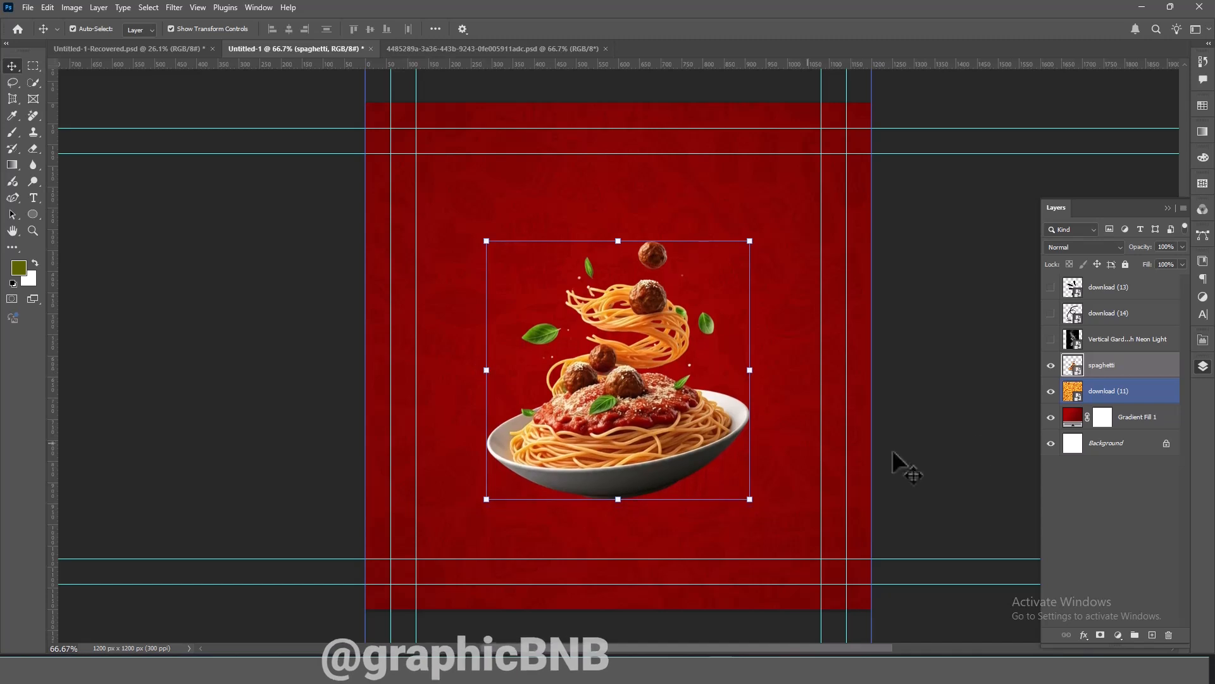
Add a new empty layer directly beneath the spaghetti layer
key("ctrl+shift+alt+n")
left_click_drag(1124, 409, 1124, 406)
Set up a black soft Brush with a flattened tip tilted 18°, 45% opacity and 57% flow
left_click(12, 132)
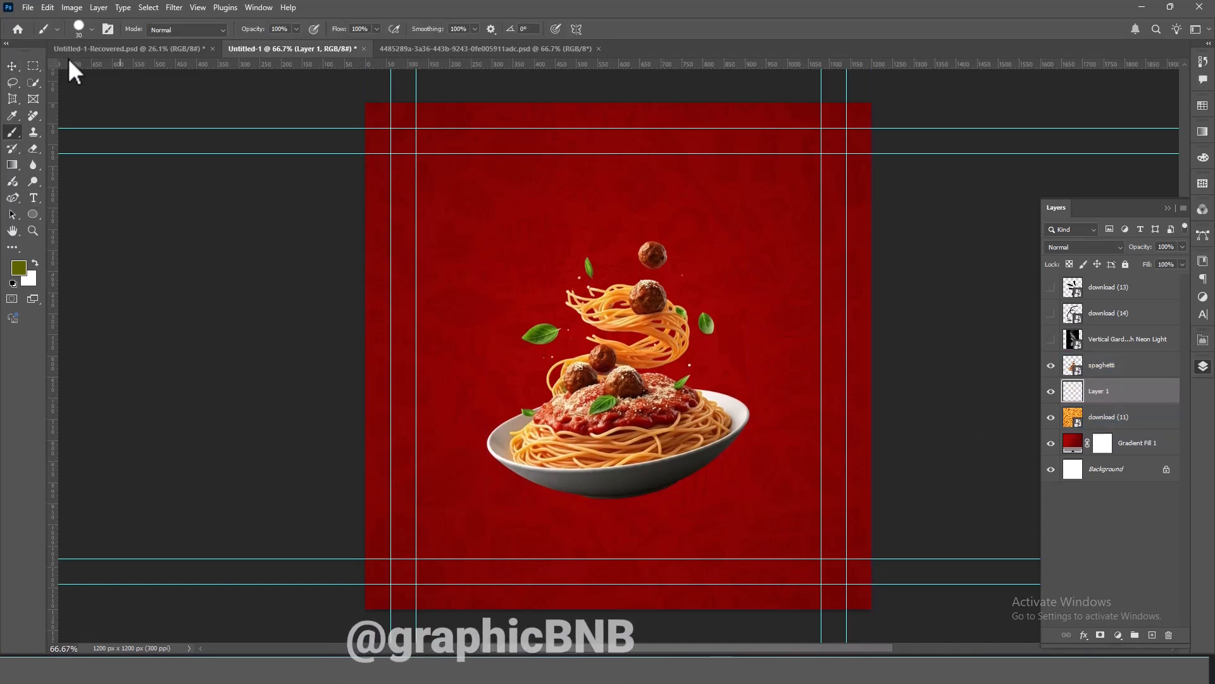
left_click(82, 28)
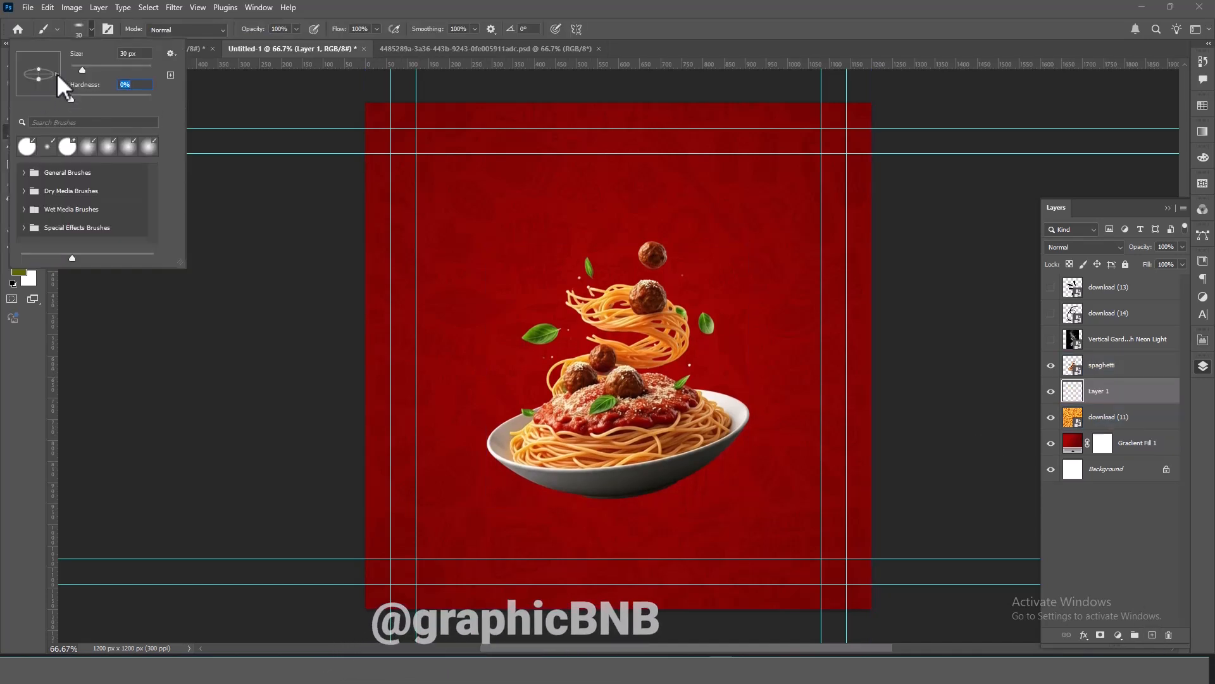
left_click_drag(57, 74, 55, 68)
left_click_drag(261, 30, 240, 28)
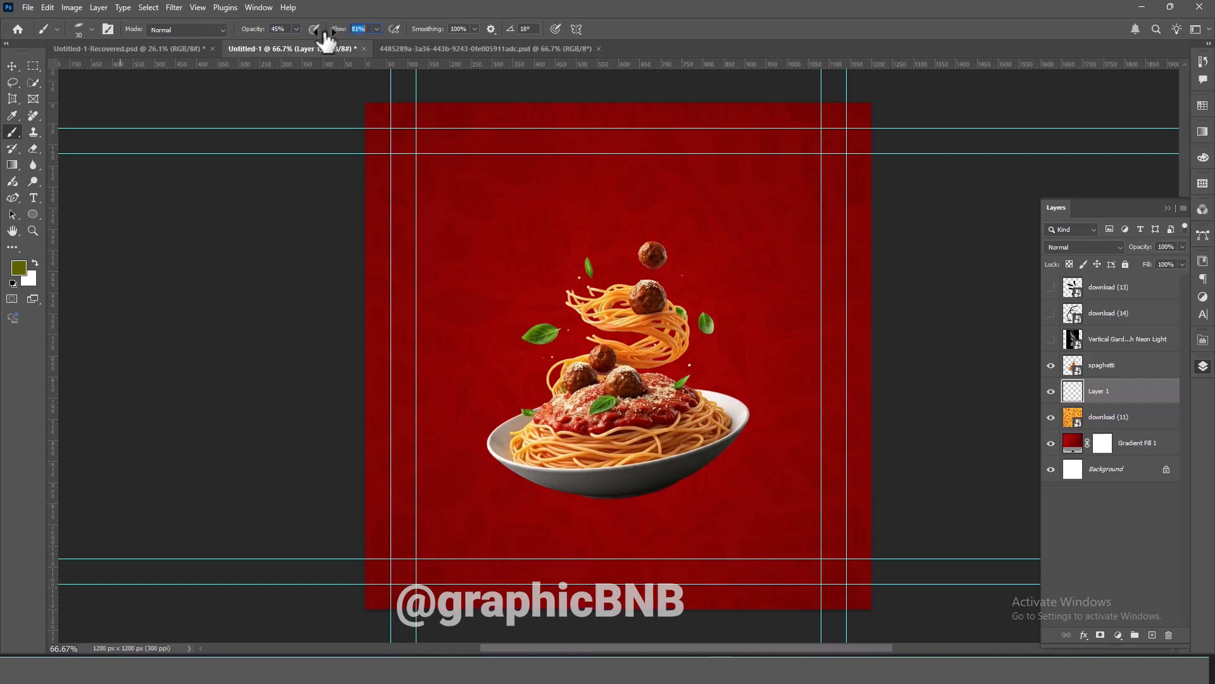
left_click_drag(316, 34, 310, 34)
left_click(19, 270)
left_click(703, 532)
left_click(956, 367)
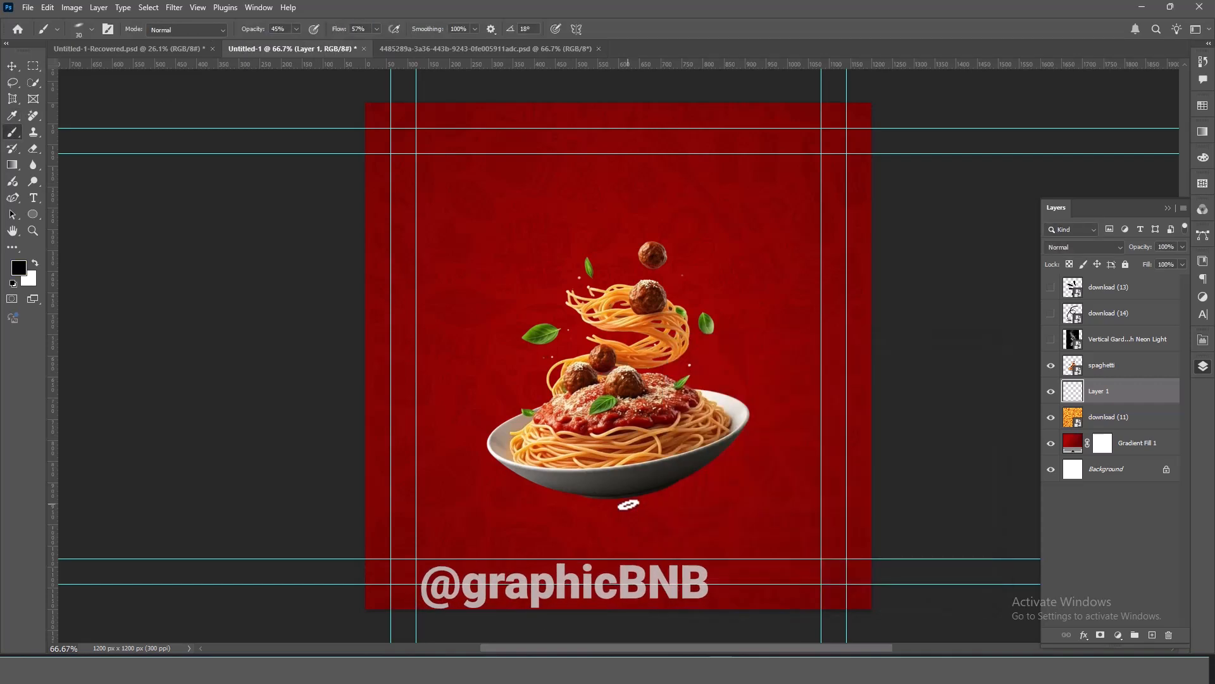
Enlarge the brush to 400 px and try a shadow dab beneath the bowl, then undo the dab
key("bracketright")
key("bracketright")
key("bracketright")
key("bracketright")
key("bracketright")
key("bracketright")
key("bracketright")
key("bracketright")
key("bracketright")
left_click(653, 510)
key("ctrl+z")
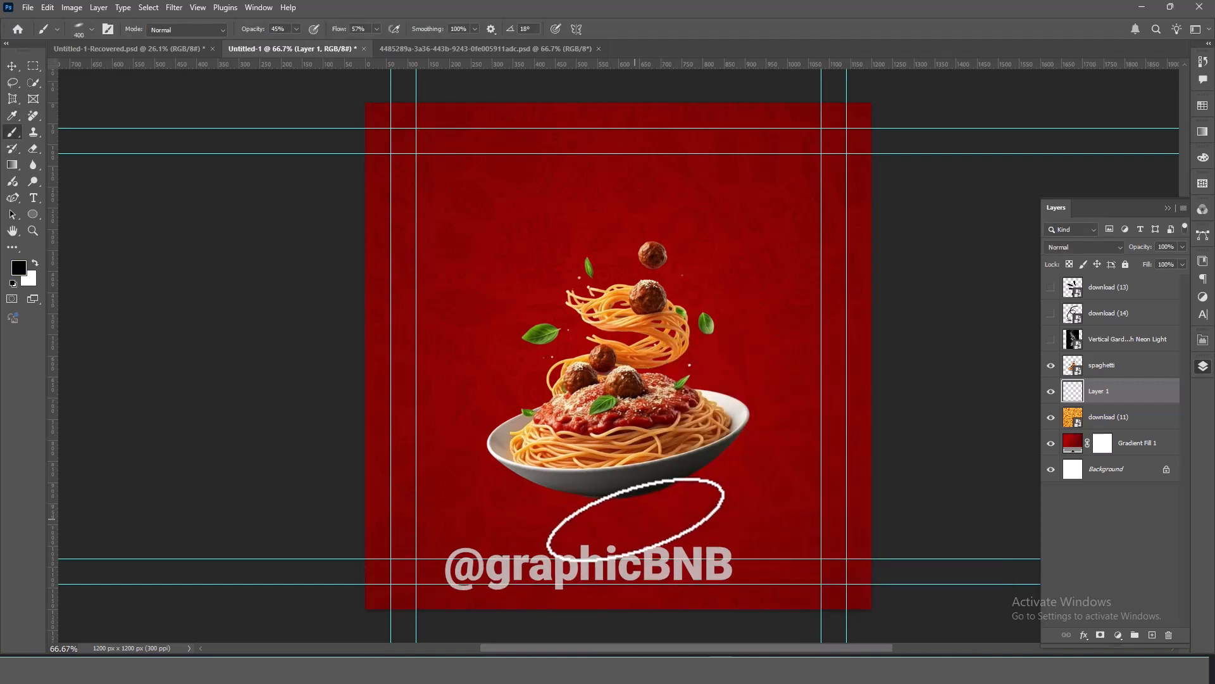
Paint a soft tilted shadow beneath the bowl with the brush at 16° angle, 84% opacity and 73% flow
left_click_drag(338, 30, 343, 30)
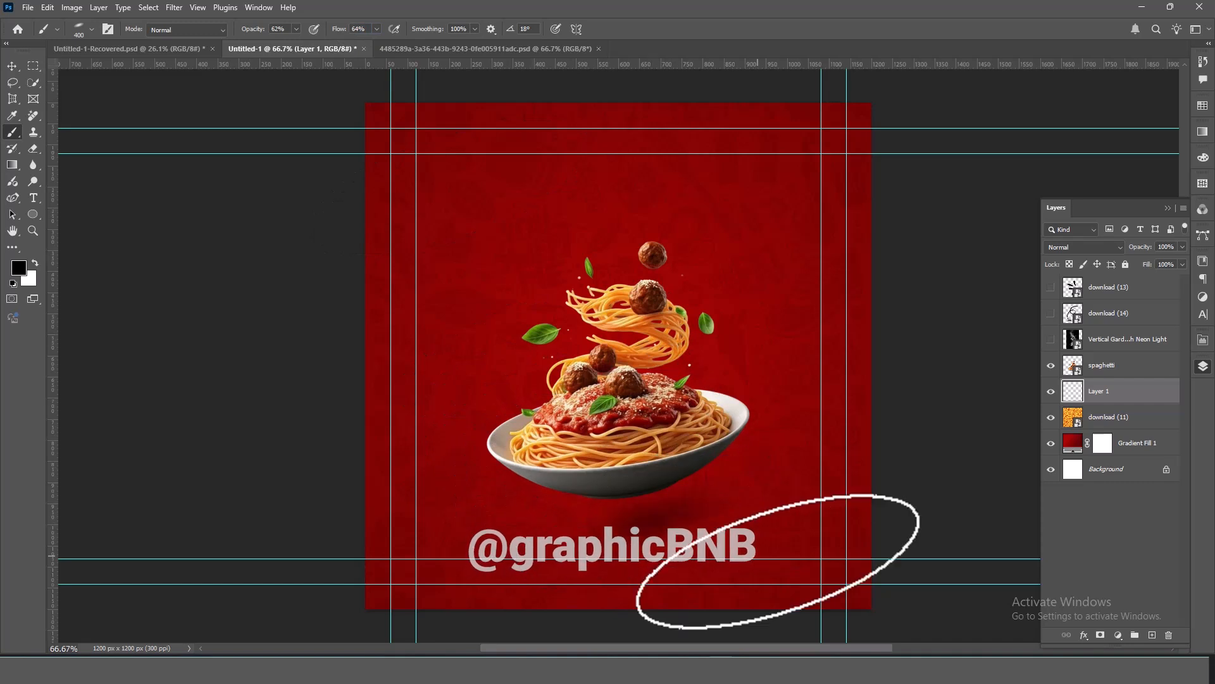
left_click(92, 29)
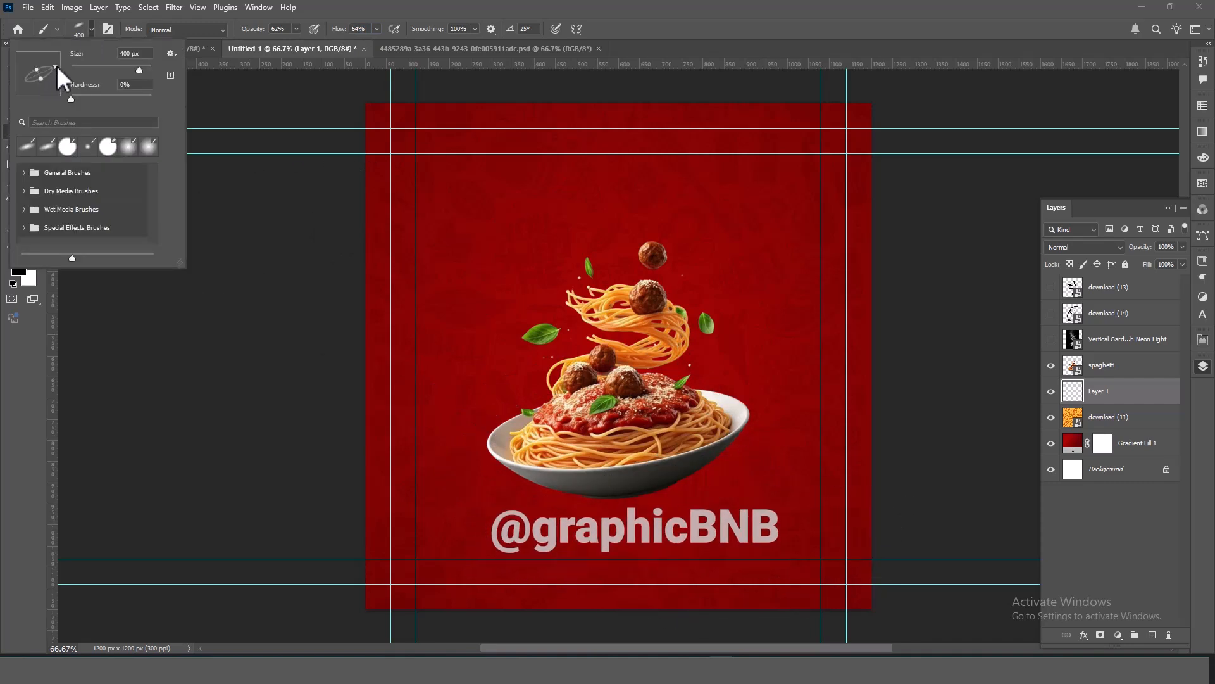
key("Return")
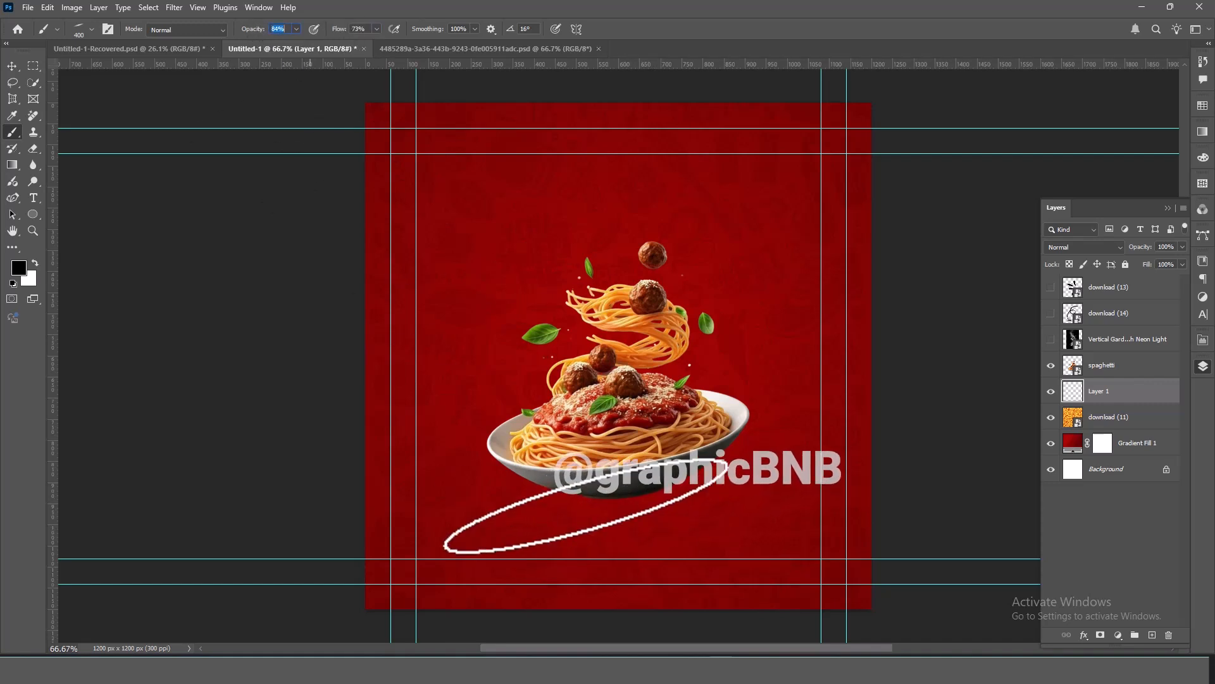
key("Return")
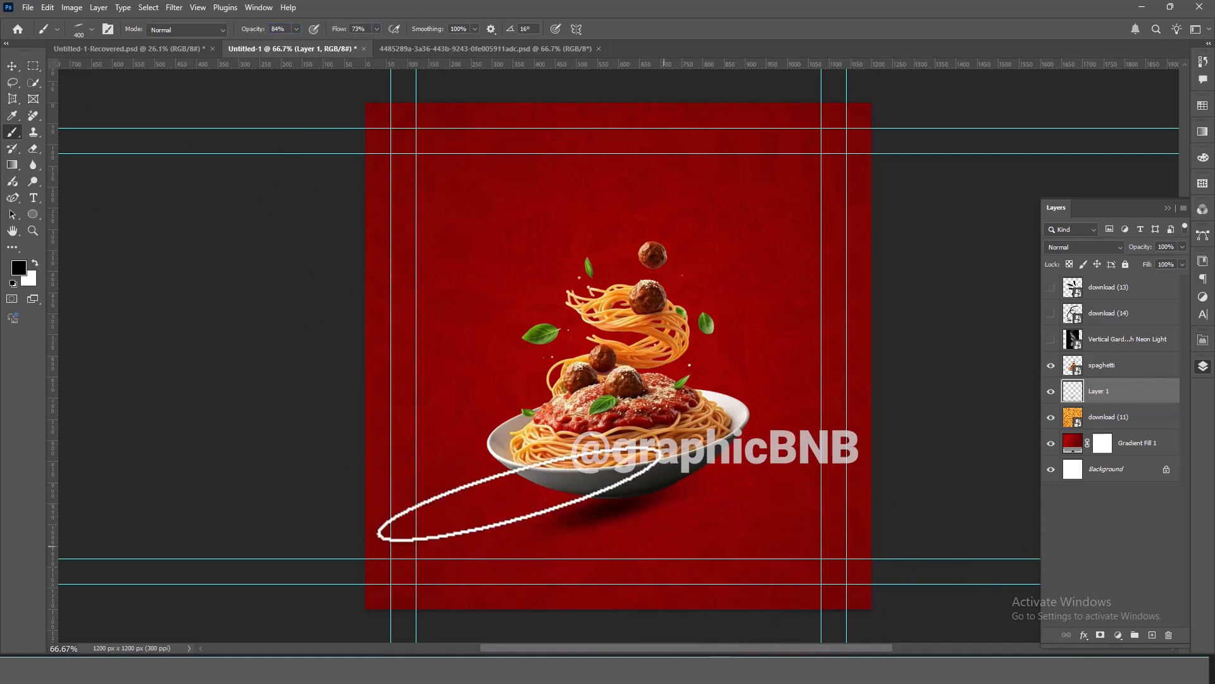
left_click(298, 349)
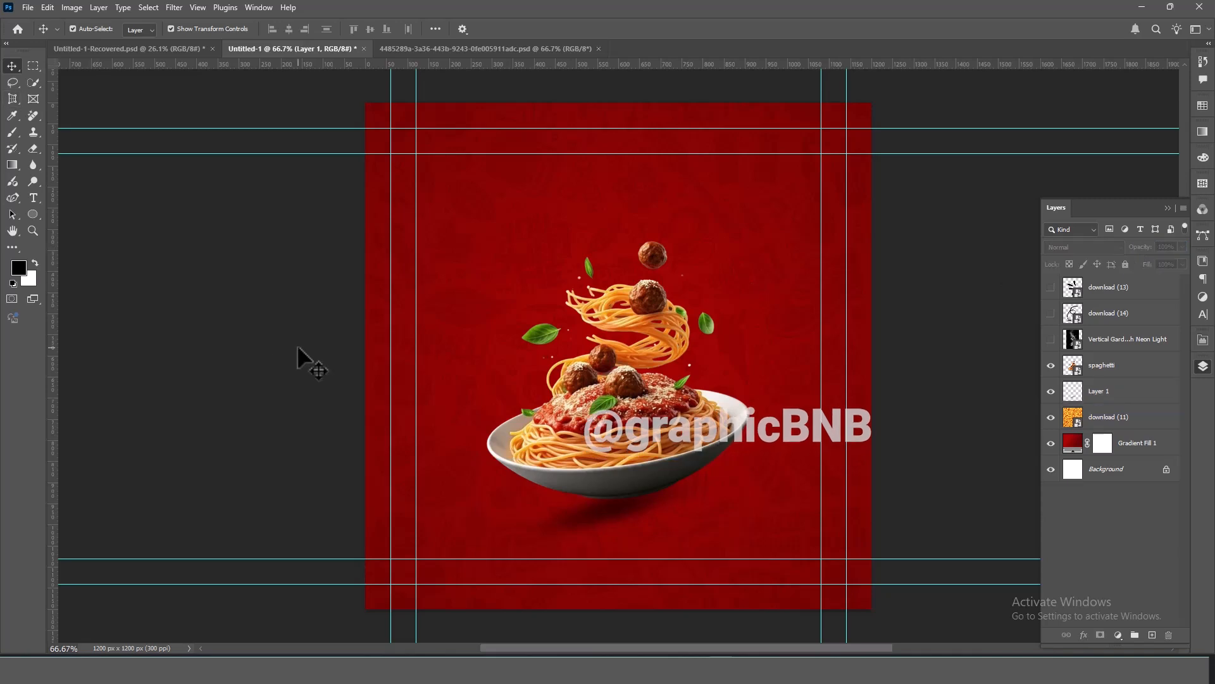
Show the Vertical Garden Wall With Neon Light smoke layer and set its blend mode to Screen
left_click(1101, 365)
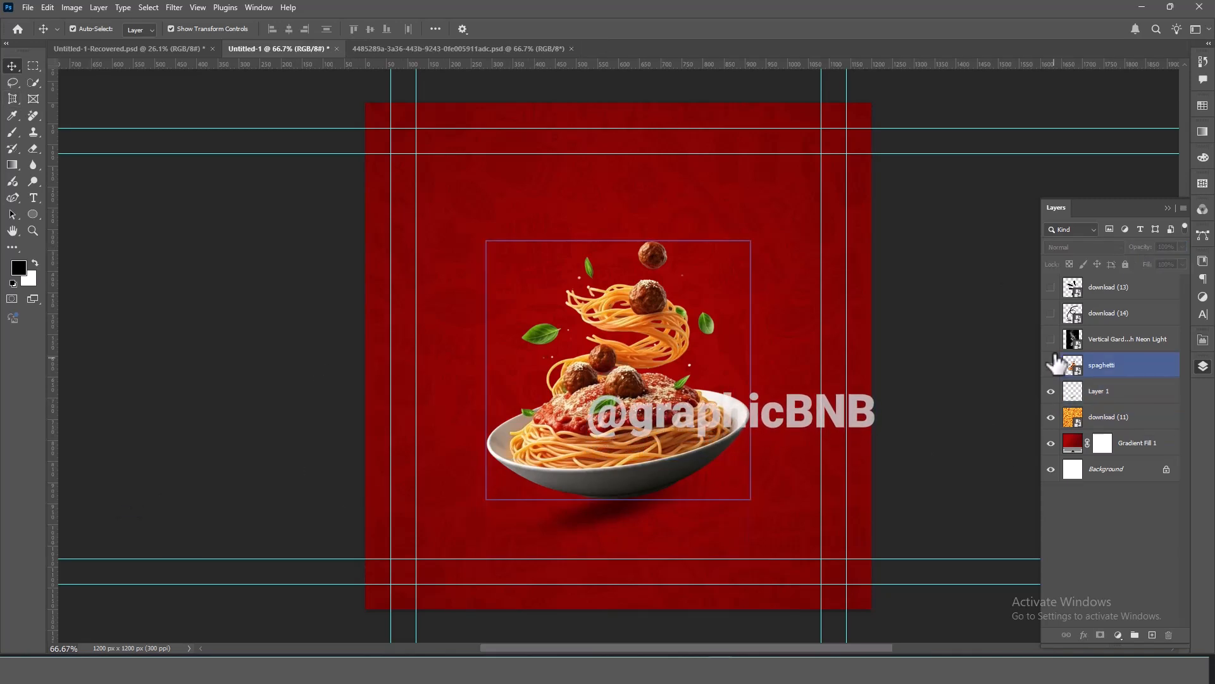
left_click(1051, 338)
left_click(1114, 339)
left_click(1084, 247)
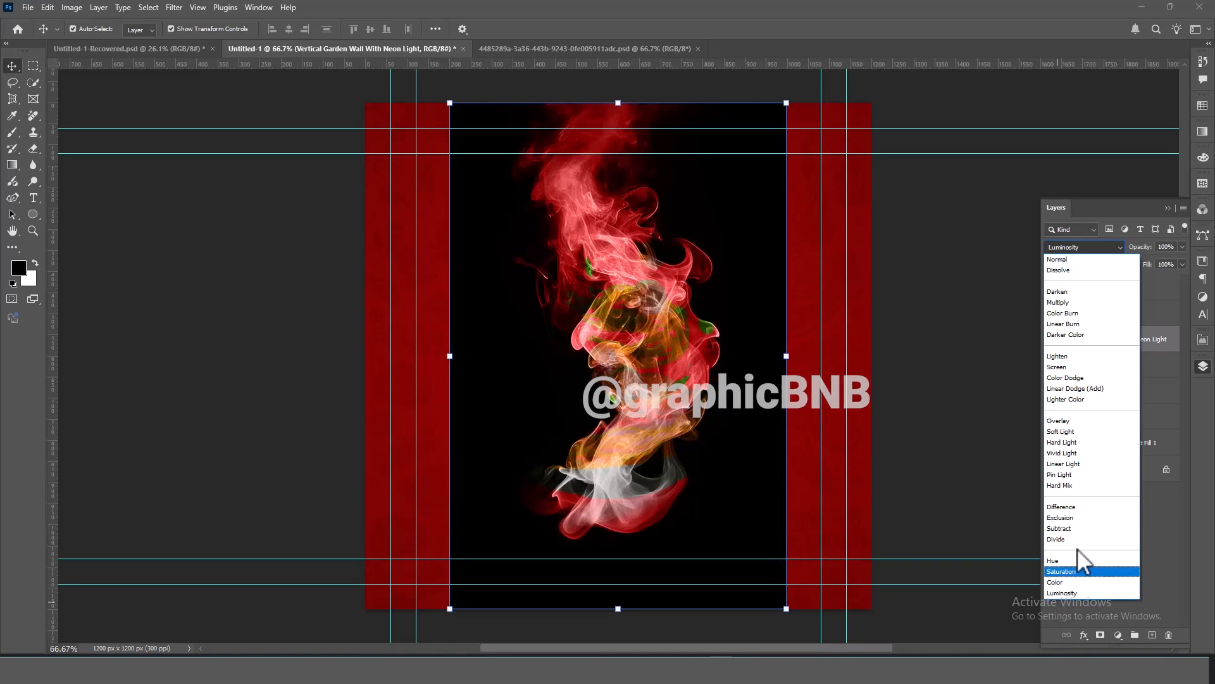
left_click(1062, 367)
Scale the smoke down slightly over the spaghetti and lower its opacity to 83%
mouse_move(786, 356)
left_mouse_down()
mouse_move(815, 352)
mouse_move(784, 354)
left_mouse_up()
left_click_drag(656, 387, 648, 382)
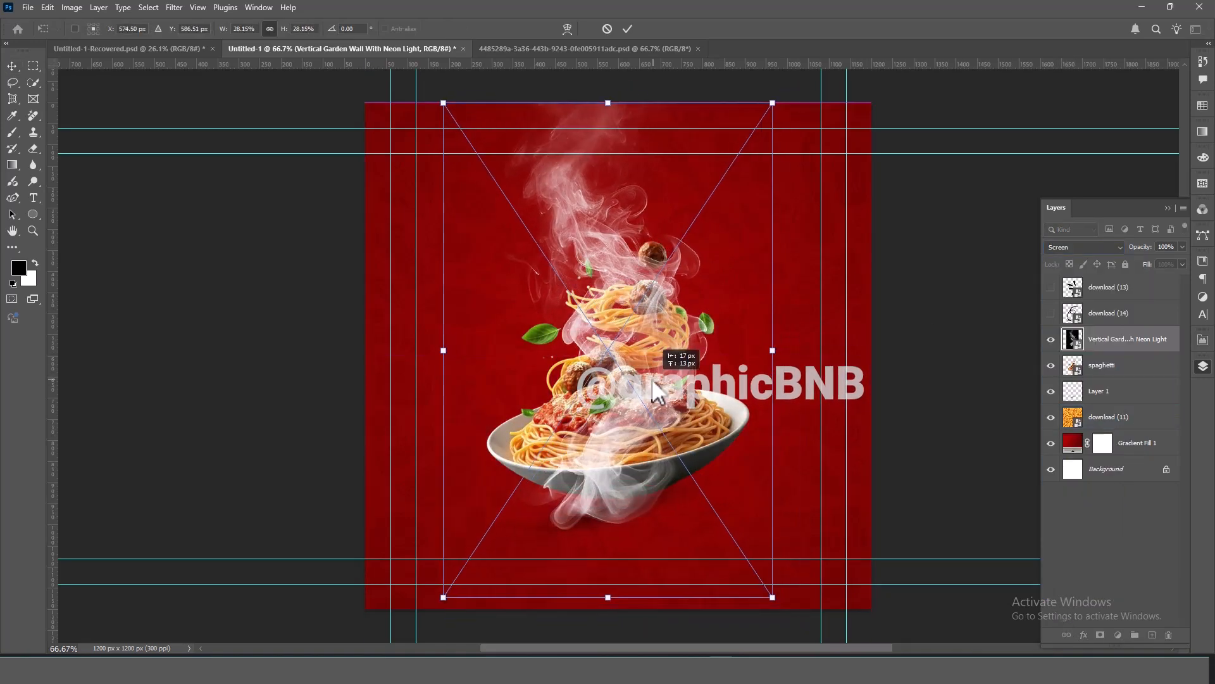
key("Return")
mouse_move(1110, 340)
left_mouse_down()
mouse_move(1108, 367)
mouse_move(1109, 352)
left_mouse_up()
left_click_drag(1146, 247, 1135, 253)
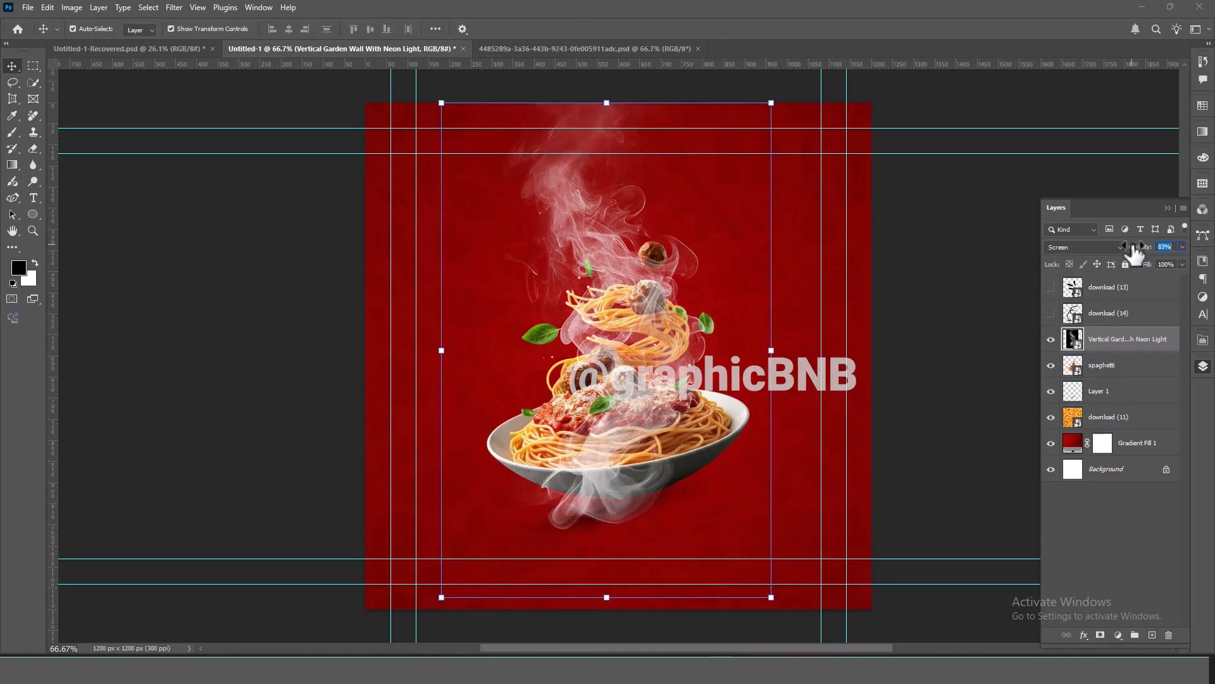
Add a layer mask to the smoke and paint out the smoke over the bowl and pasta with a round brush
left_click(1100, 635)
key("b")
left_click(92, 29)
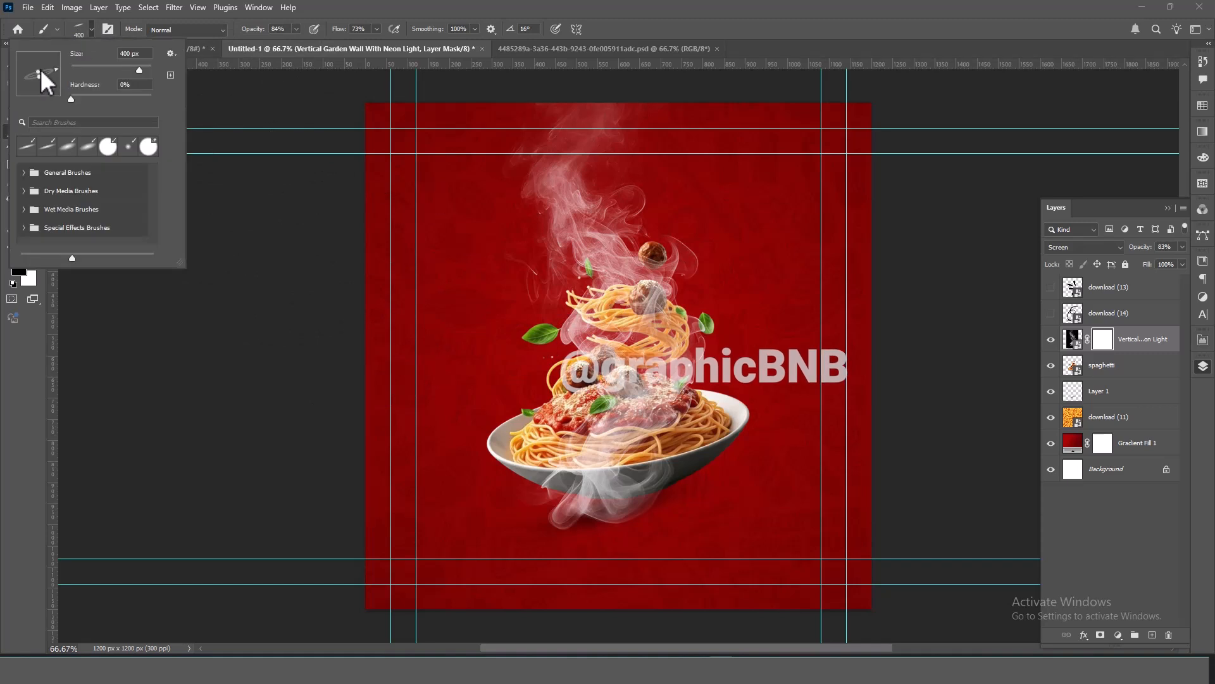
mouse_move(557, 516)
left_mouse_down()
mouse_move(534, 529)
mouse_move(611, 434)
left_mouse_up()
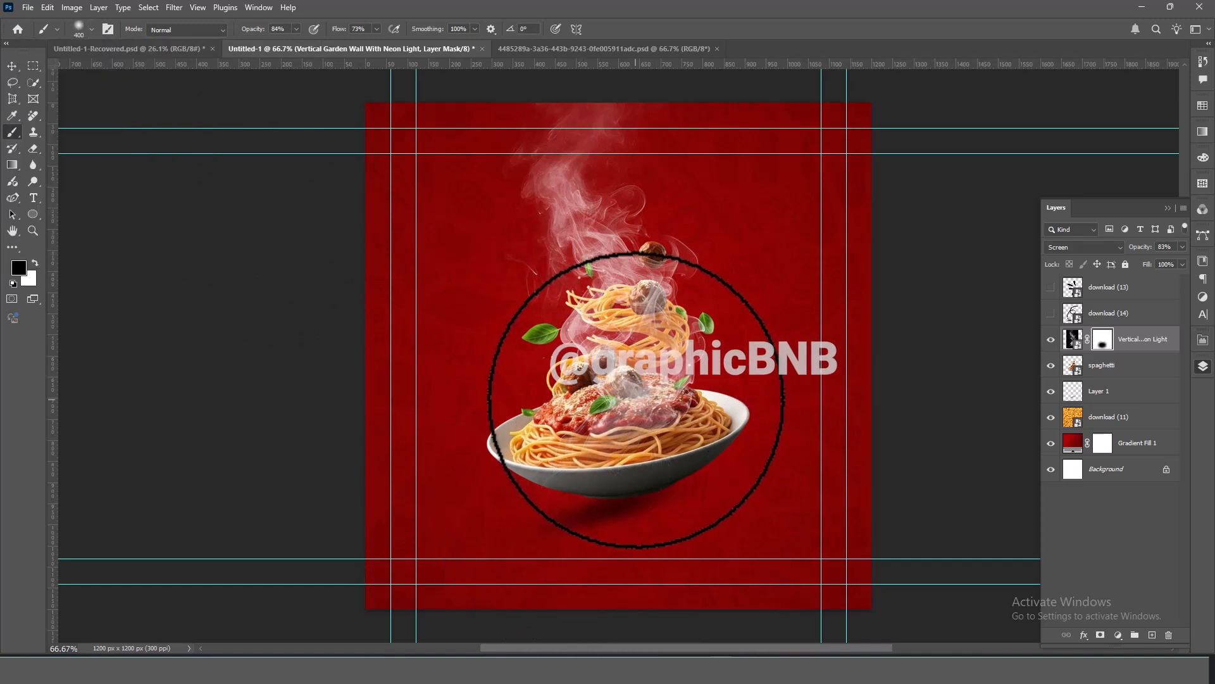
key("bracketleft")
key("bracketleft")
mouse_move(633, 390)
left_mouse_down()
mouse_move(641, 311)
mouse_move(613, 307)
mouse_move(675, 344)
mouse_move(632, 344)
left_mouse_up()
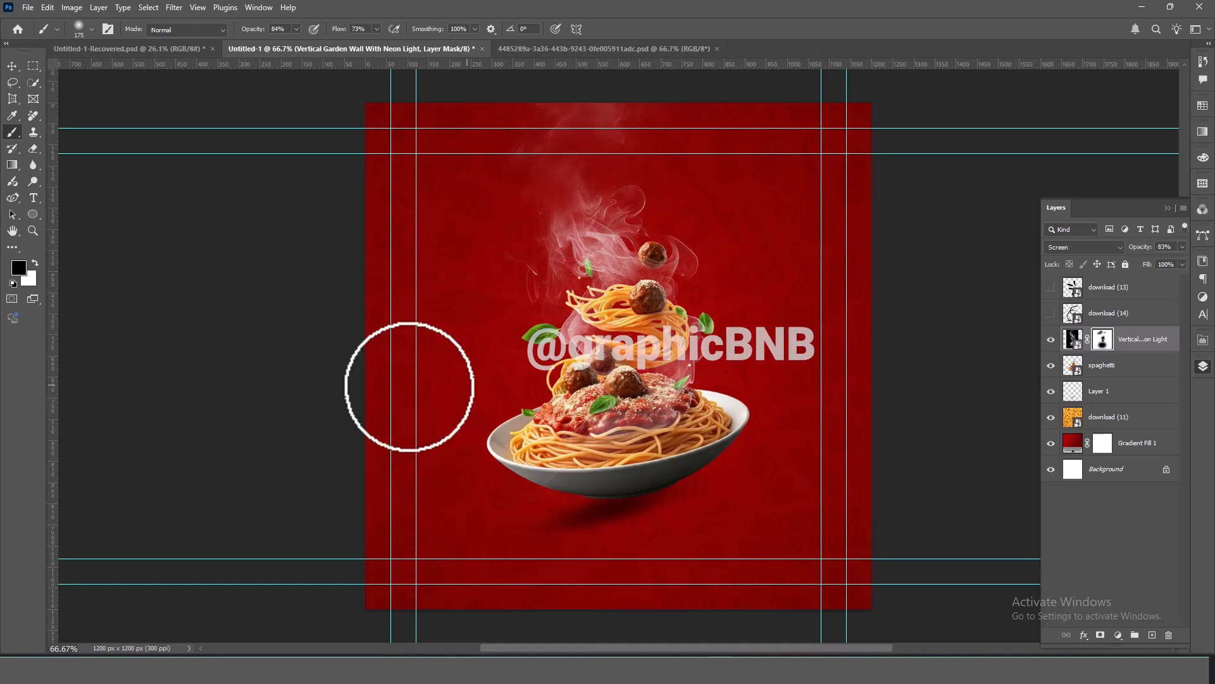
Enlarge the masked smoke around the spaghetti and delete its layer mask
key("v")
left_click_drag(441, 350, 962, 437)
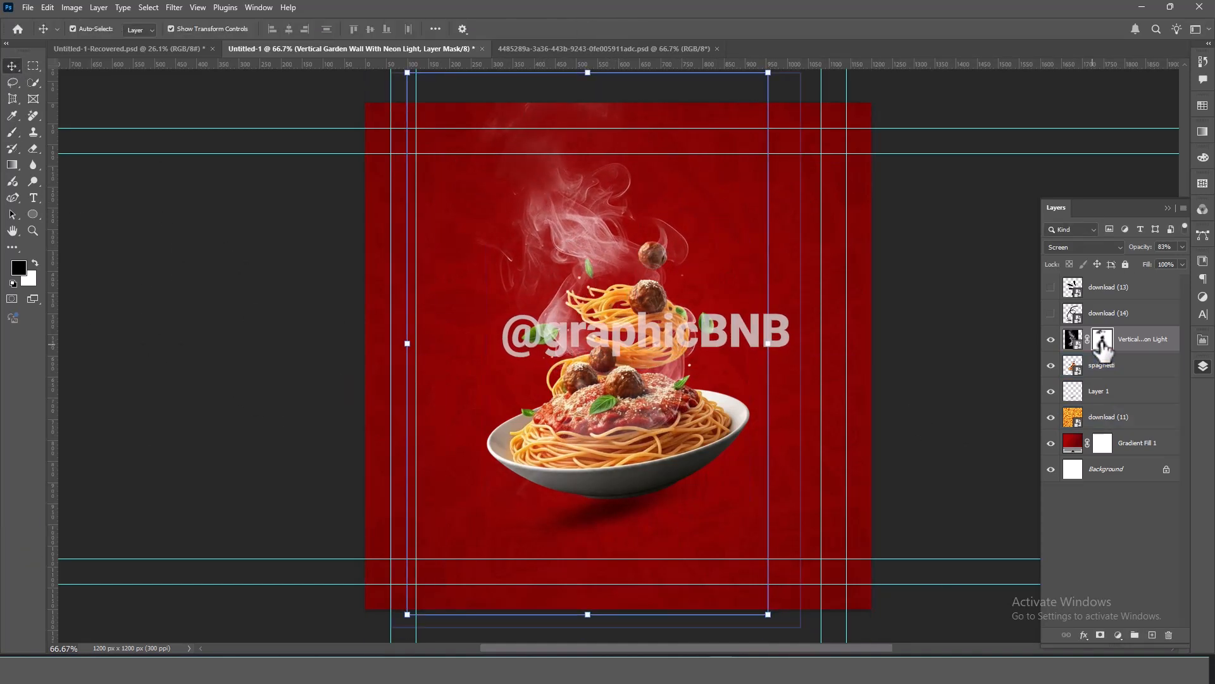
key("Delete")
Shrink the smoke over the left half of the bowl and duplicate it over the right half
left_click_drag(768, 344, 650, 343)
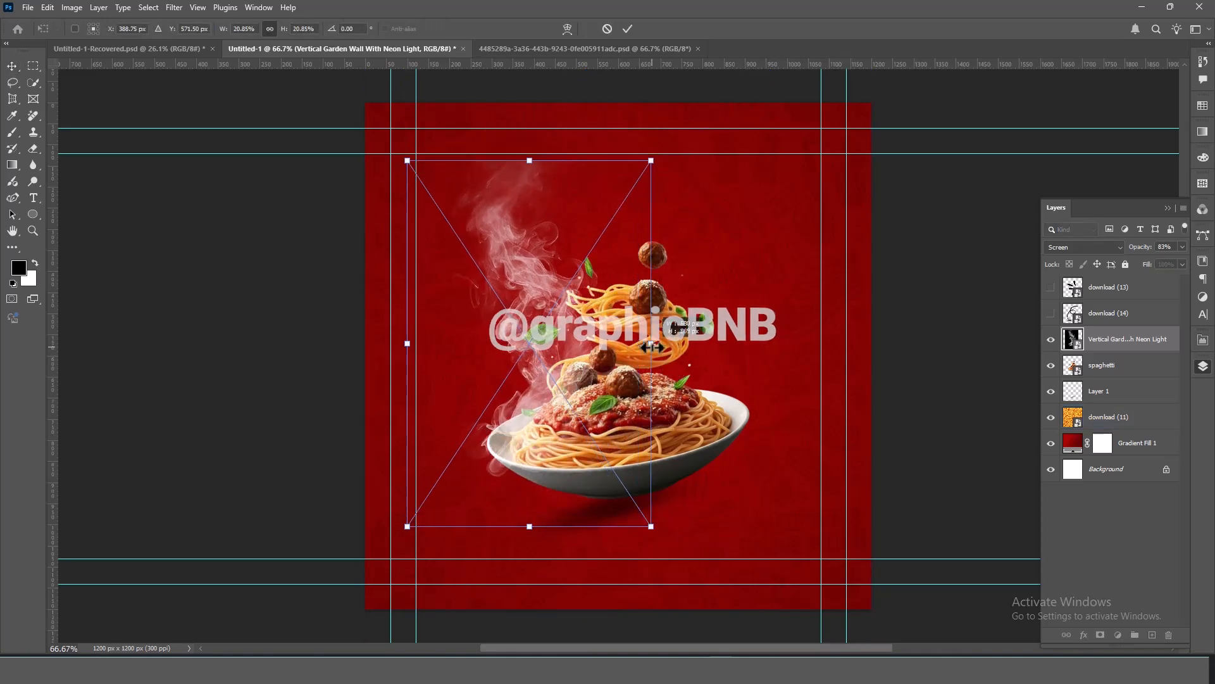
left_click_drag(565, 383, 638, 376)
left_click_drag(723, 336, 675, 337)
left_click_drag(592, 372, 677, 387)
left_click(1010, 377)
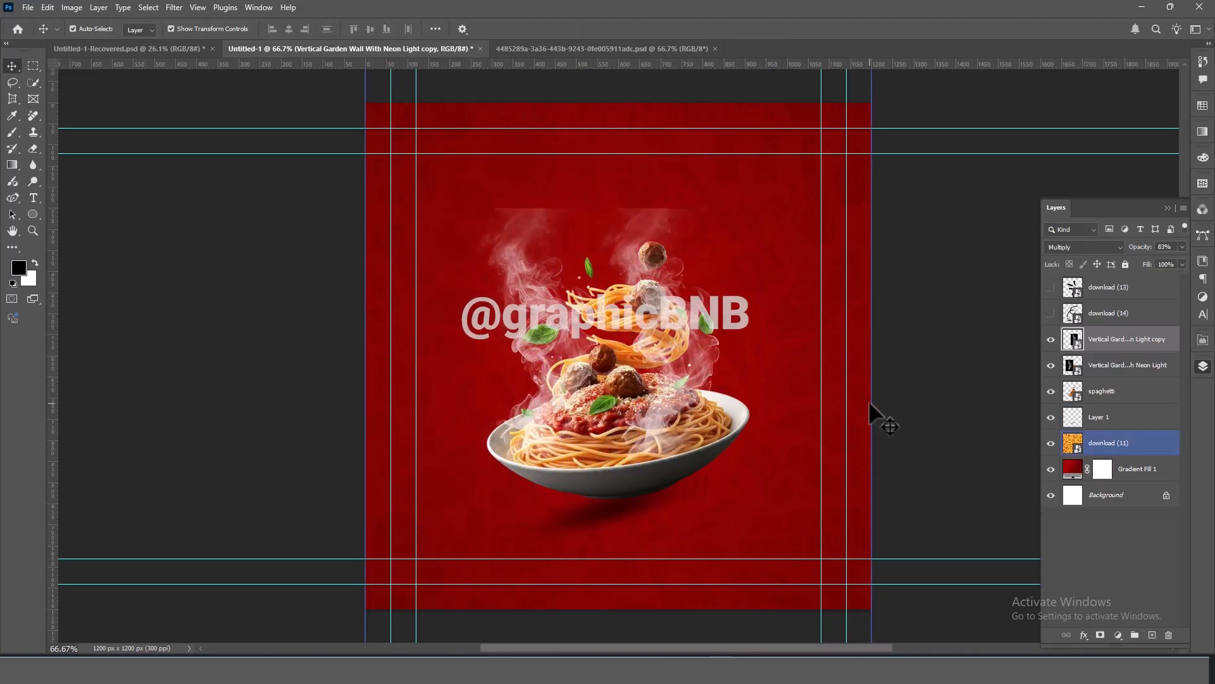
Try merging the two smoke layers into one, then undo the merge
left_click(1123, 373)
left_click(1127, 338, "shift")
right_click(1133, 343)
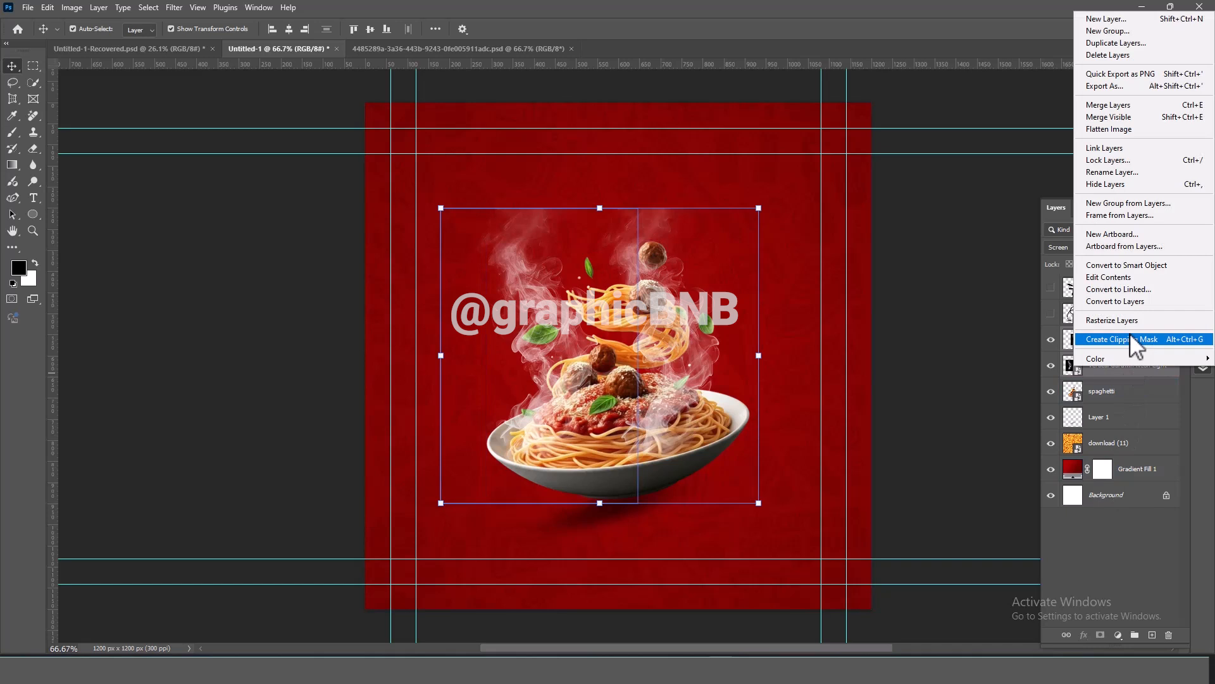
left_click(1129, 114)
key("ctrl+z")
key("ctrl+z")
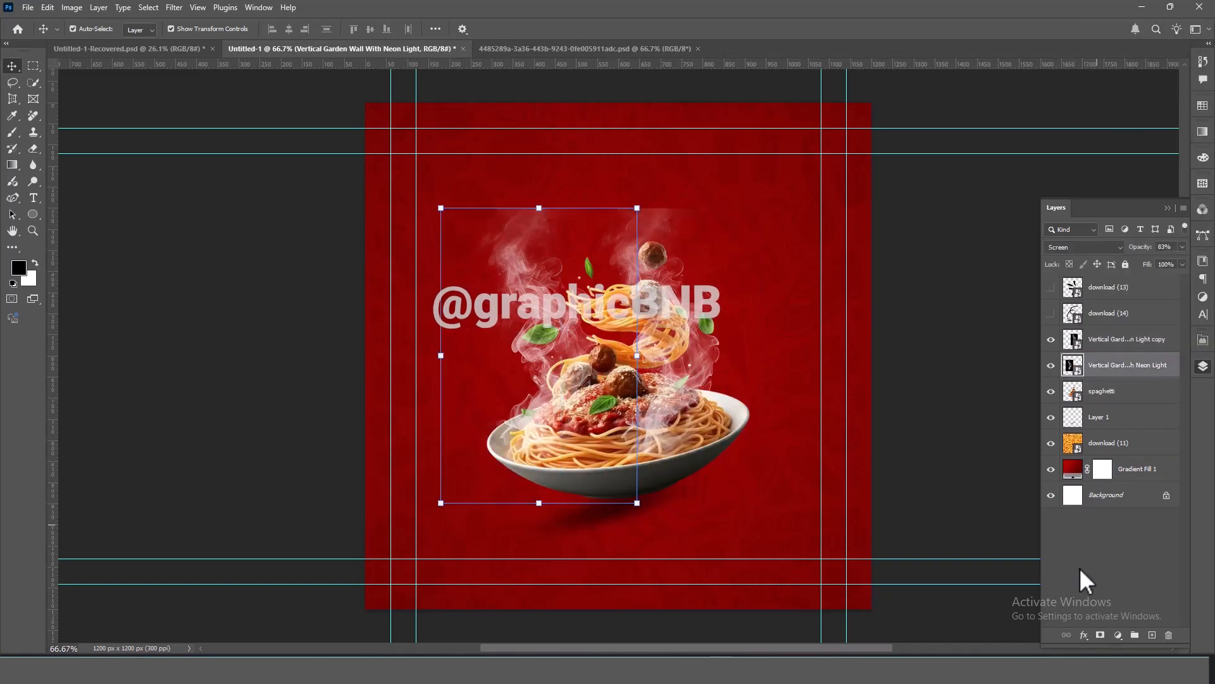
Add a layer mask to the original smoke layer and paint out its lower part over the bowl
key("b")
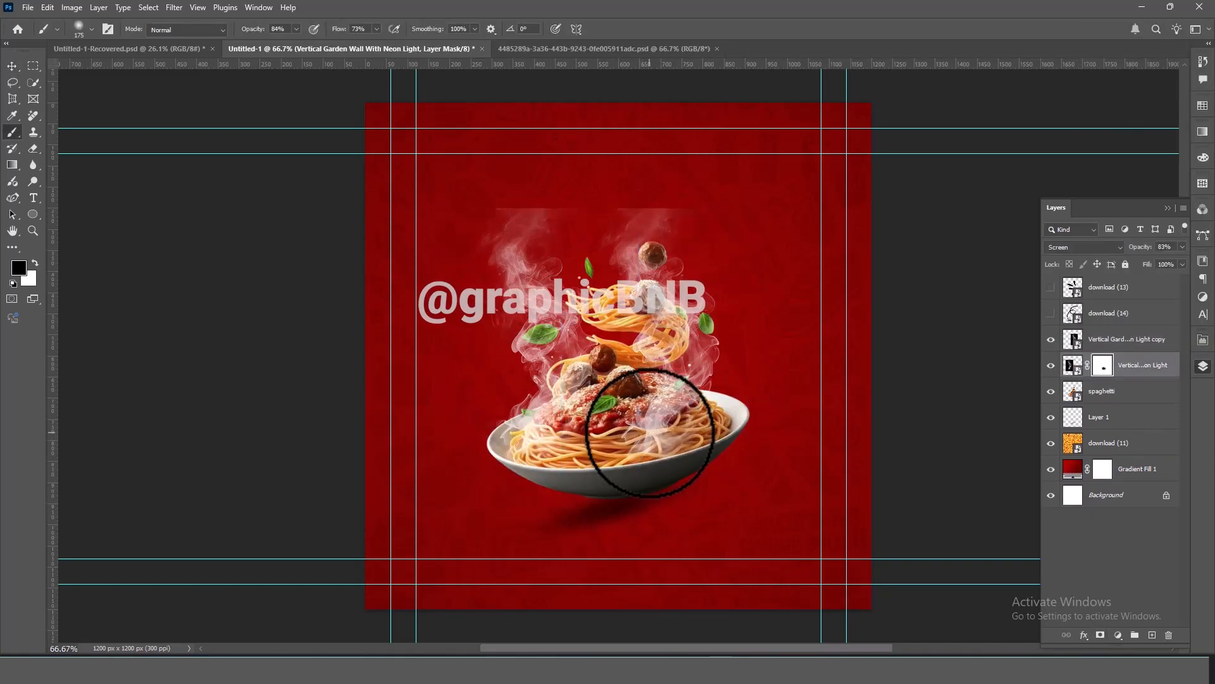
key("v")
left_click_drag(512, 303, 508, 302)
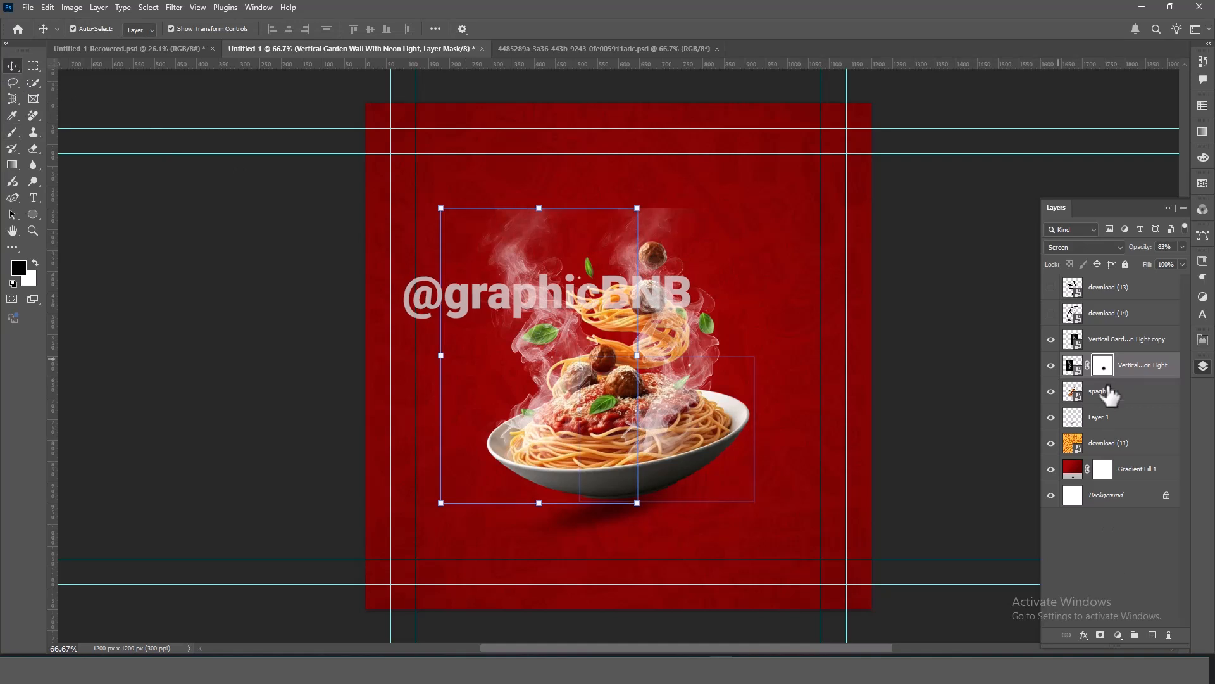
key("b")
left_click_drag(526, 439, 568, 428)
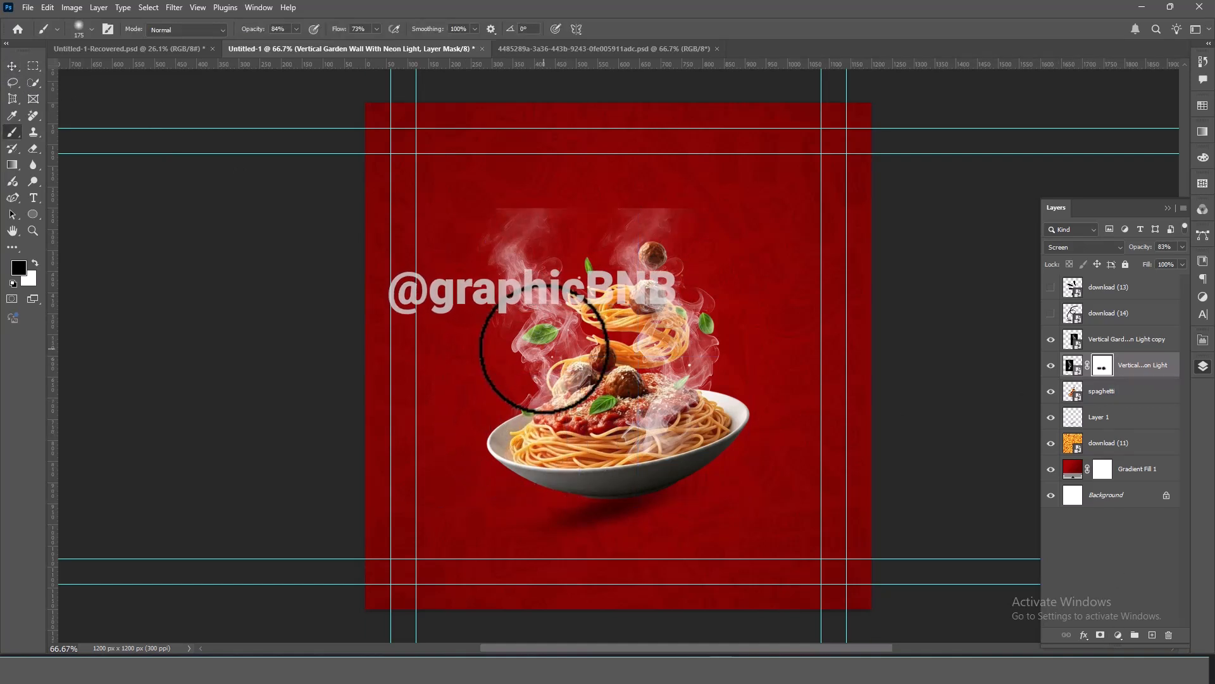
Mask the duplicate smoke layer and paint out the smoke over the bowl and upper meatball, using a 90 px brush for the meatball
left_click(1126, 339)
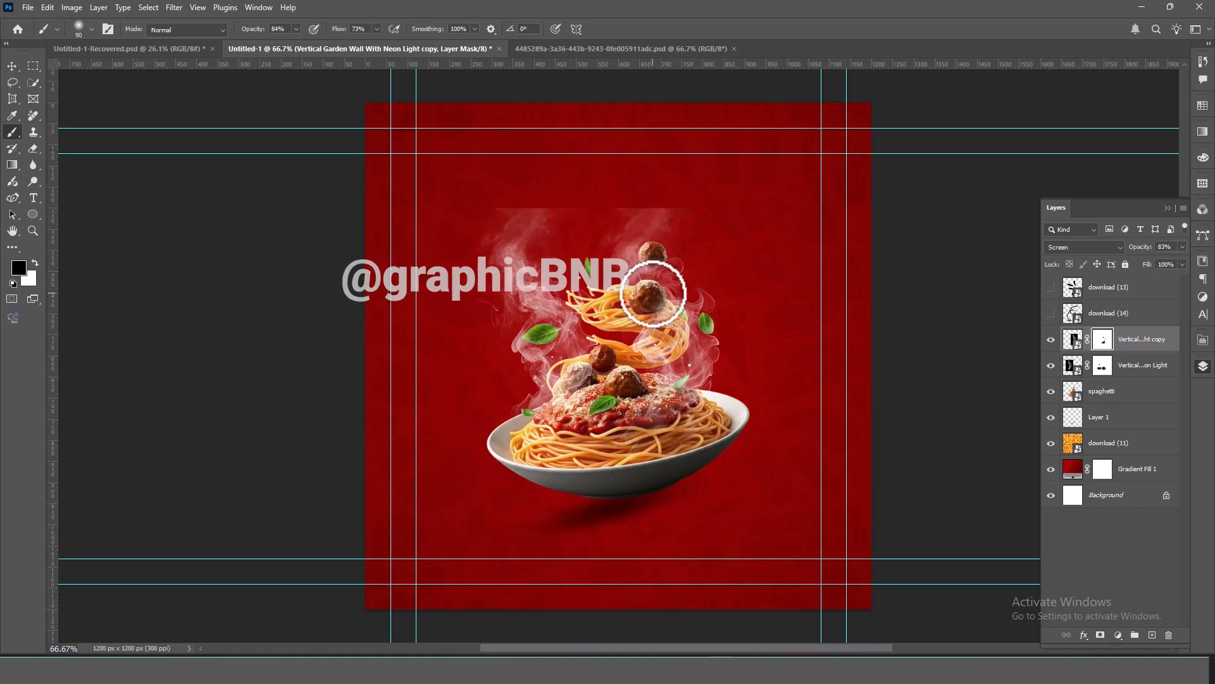
left_click(13, 67)
left_click(266, 152)
left_click(657, 223)
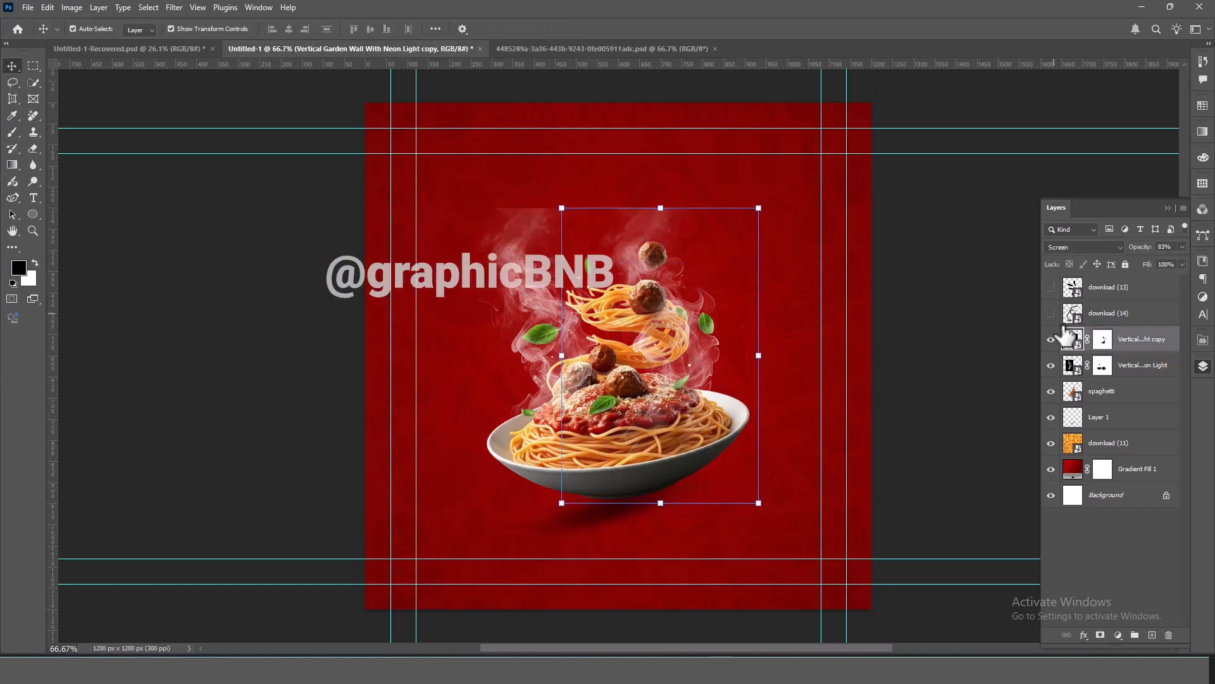
Paint out the hard upper edges of both smoke layers on their layer masks
left_click(1103, 339)
key("b")
left_click_drag(664, 202, 599, 209)
key("alt+bracketleft")
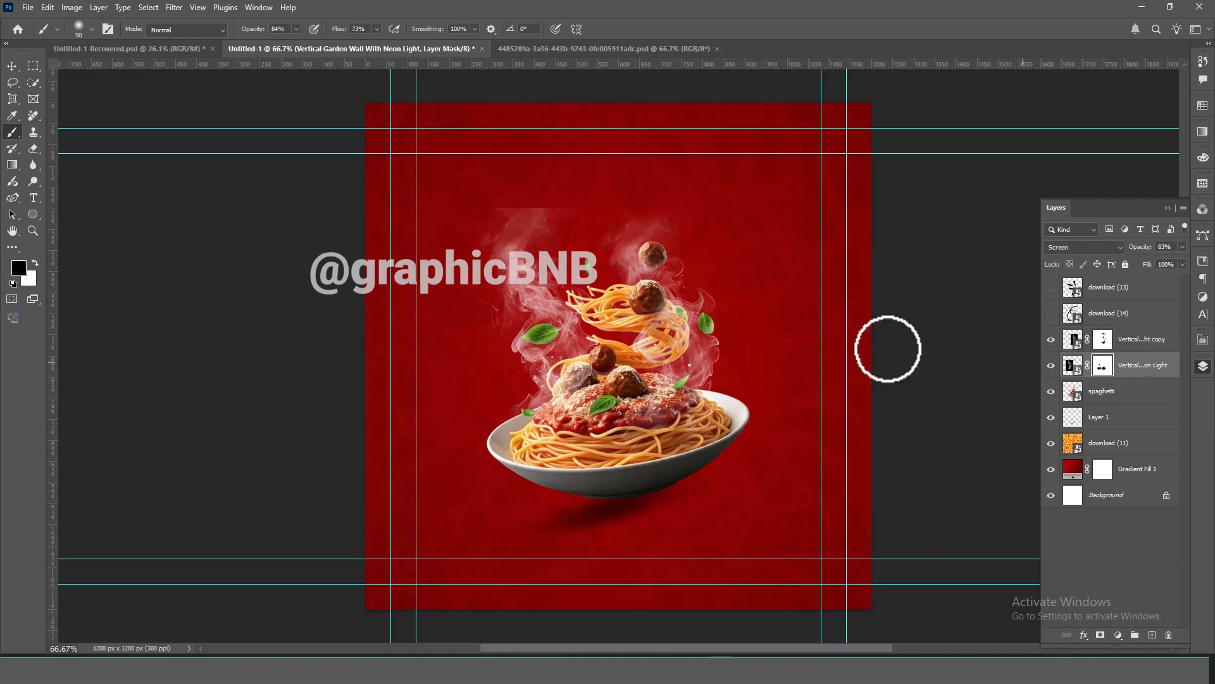
left_click(272, 136)
Apply the Camera Raw Filter to the spaghetti layer with exposure +0.55, contrast +16 and highlights +15
left_click(695, 454)
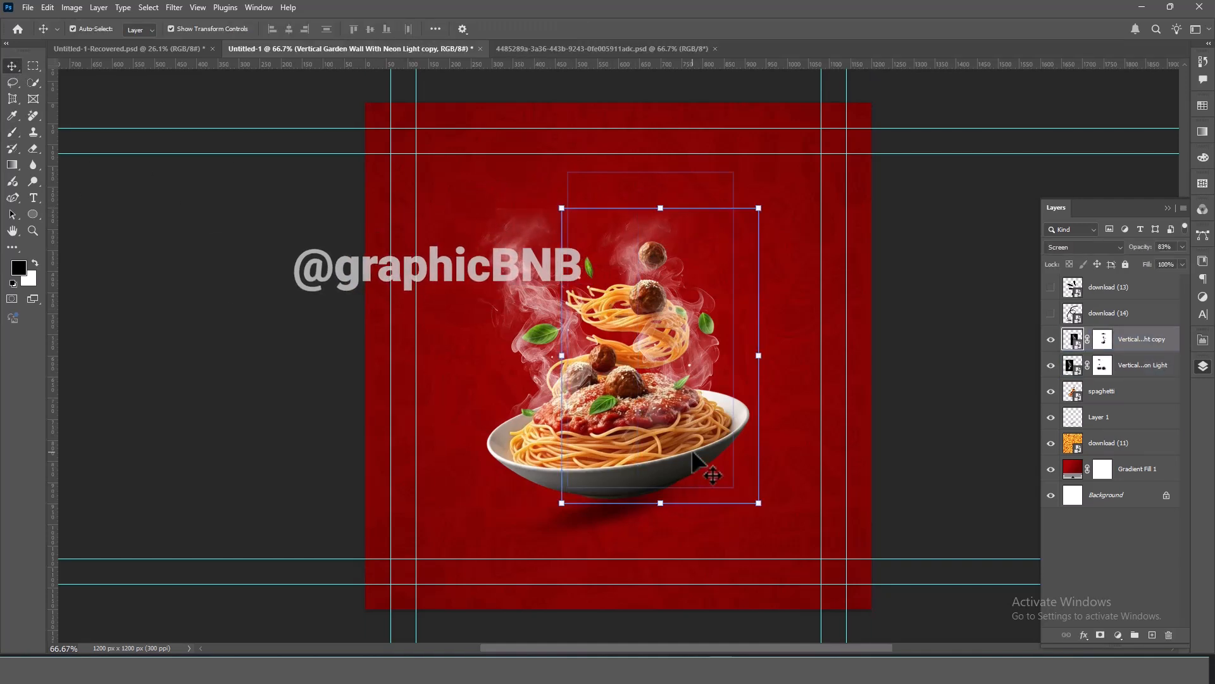
left_click(677, 437)
left_click(175, 8)
left_click(208, 103)
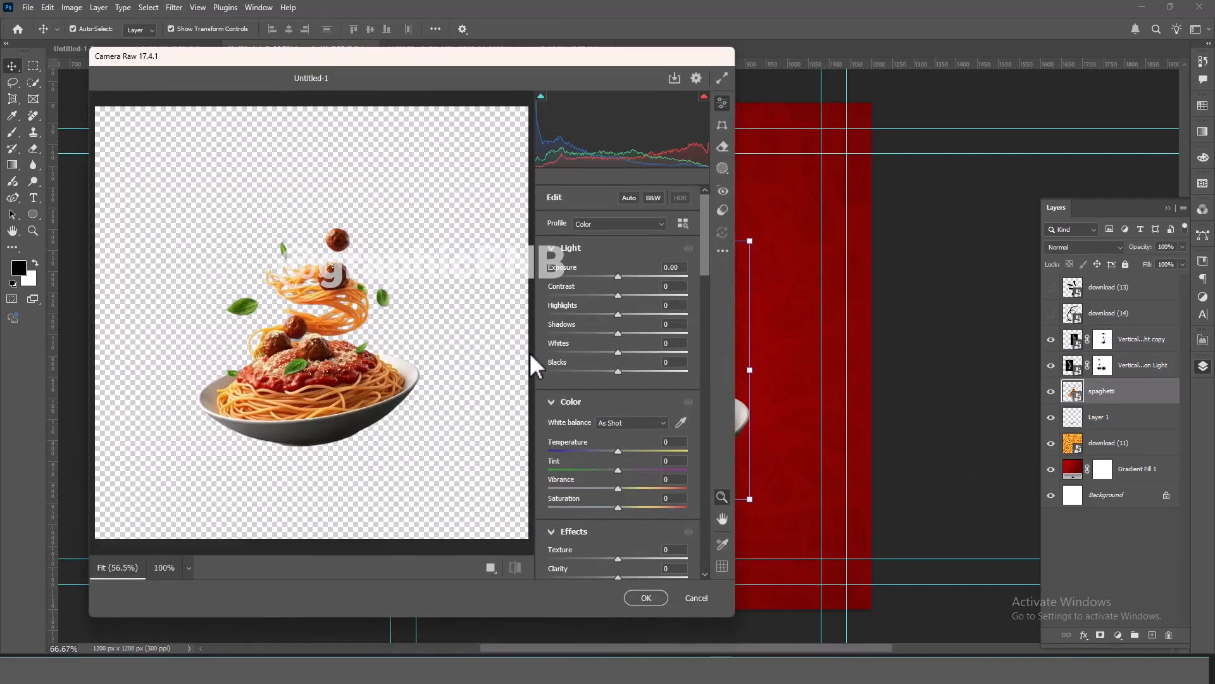
left_click_drag(611, 276, 625, 277)
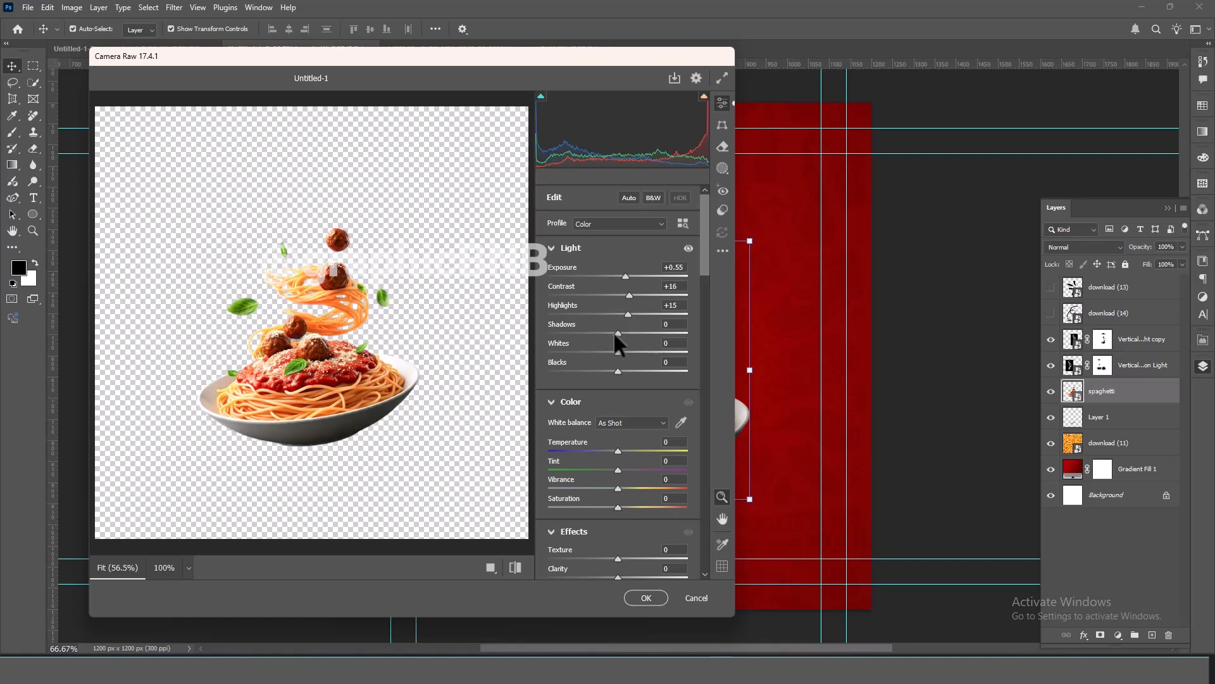
left_click(630, 597)
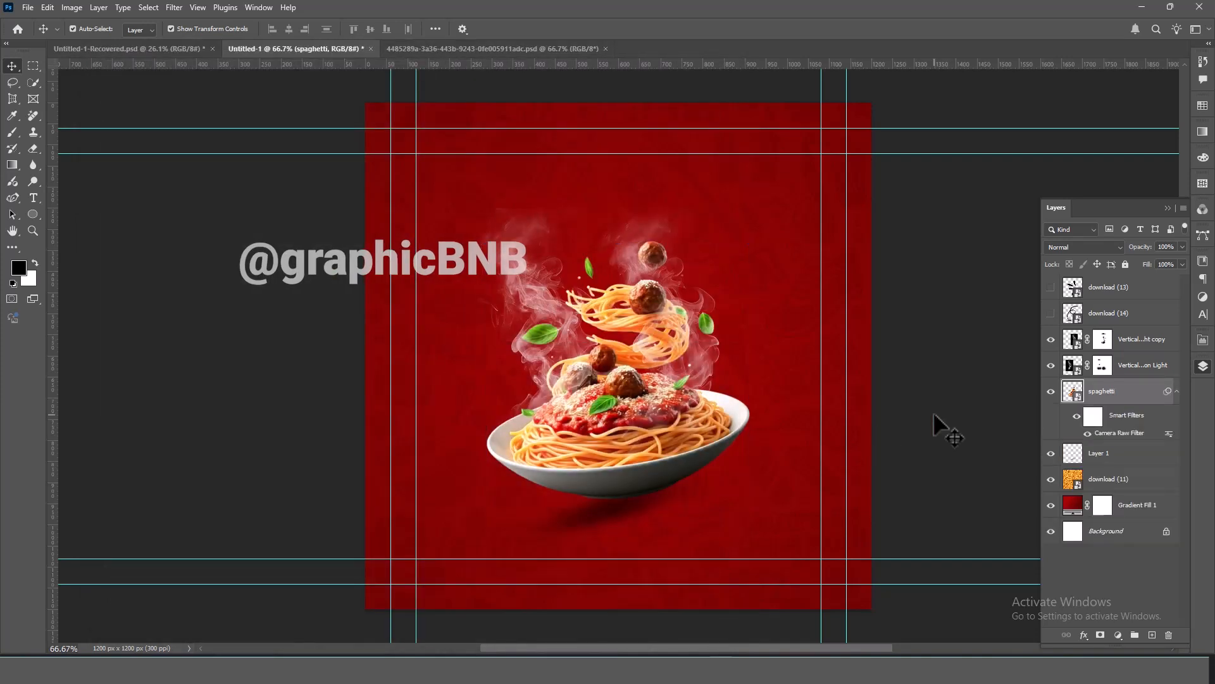
left_click(474, 367)
left_click(418, 361)
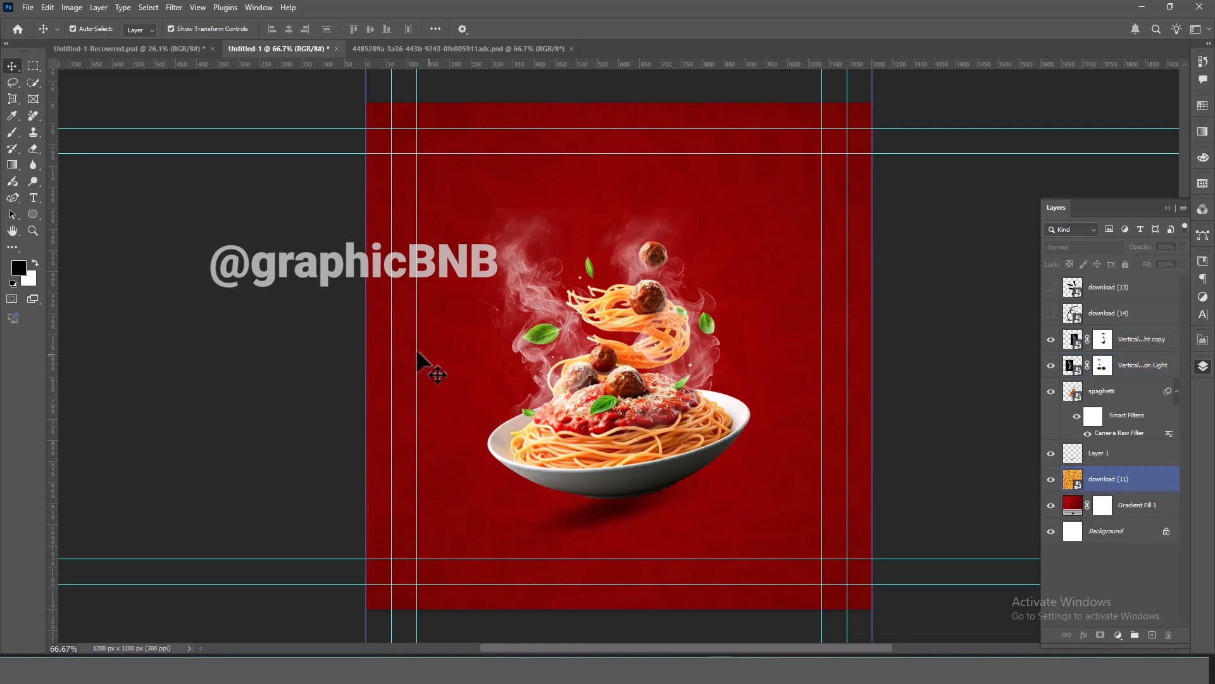
Add the text SEPICAL as a title above the spaghetti bowl
left_click(299, 324)
left_click(34, 198)
left_click(82, 200)
left_click(619, 209)
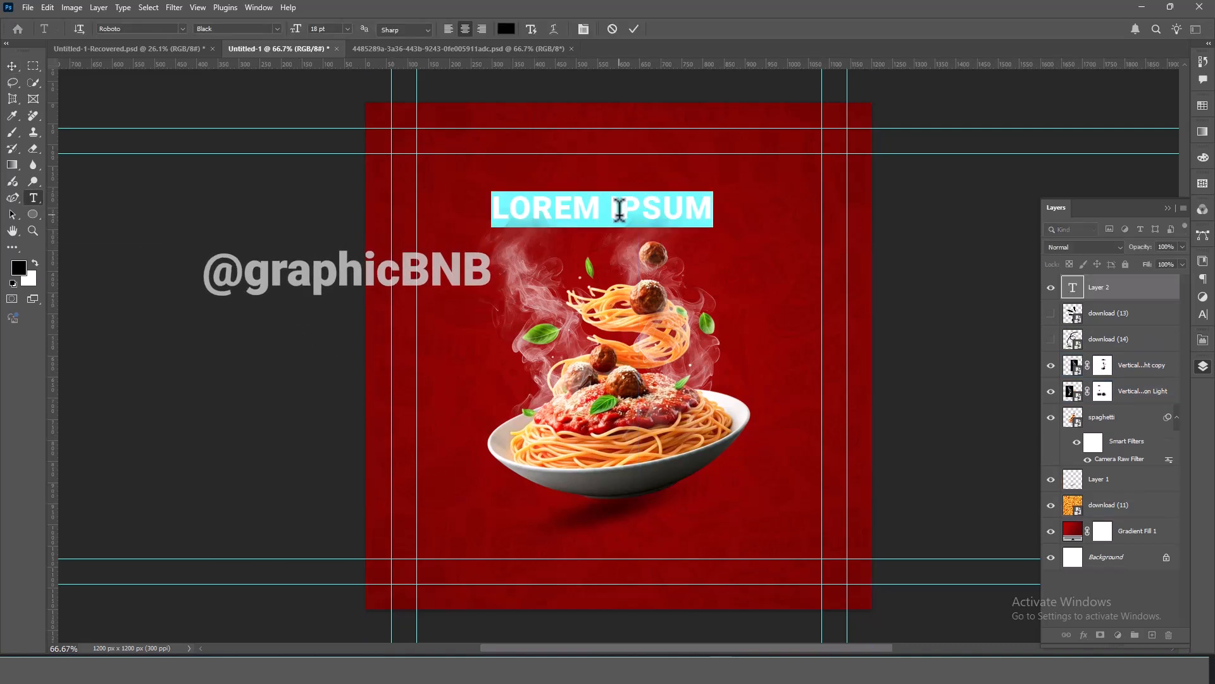
type("SEPICAL")
Set the SEPICAL title's font to Forte Regular and enlarge the title to about 150%
key("ctrl+a")
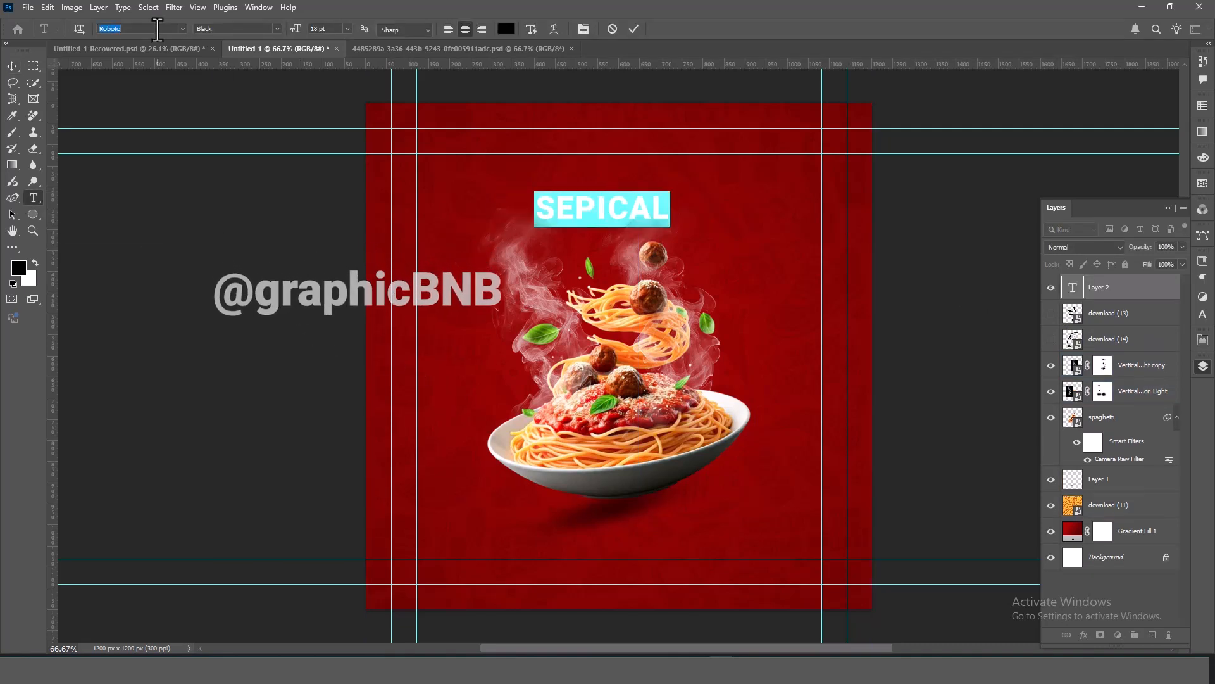
type("j")
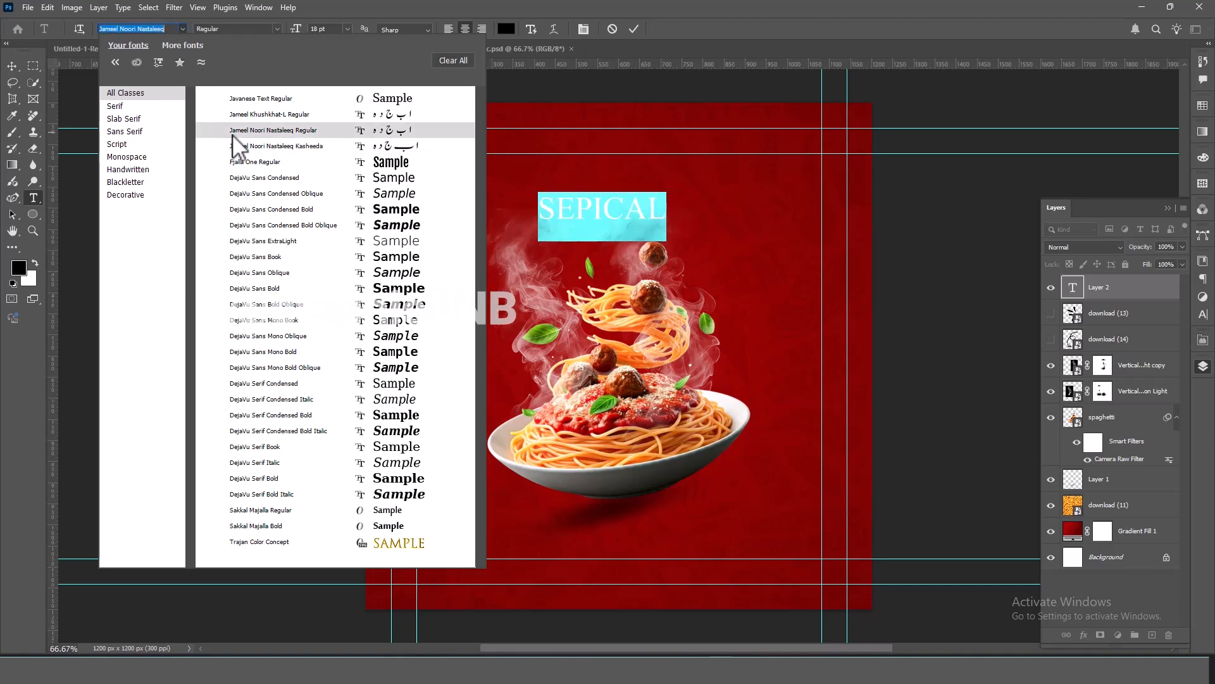
key("BackSpace")
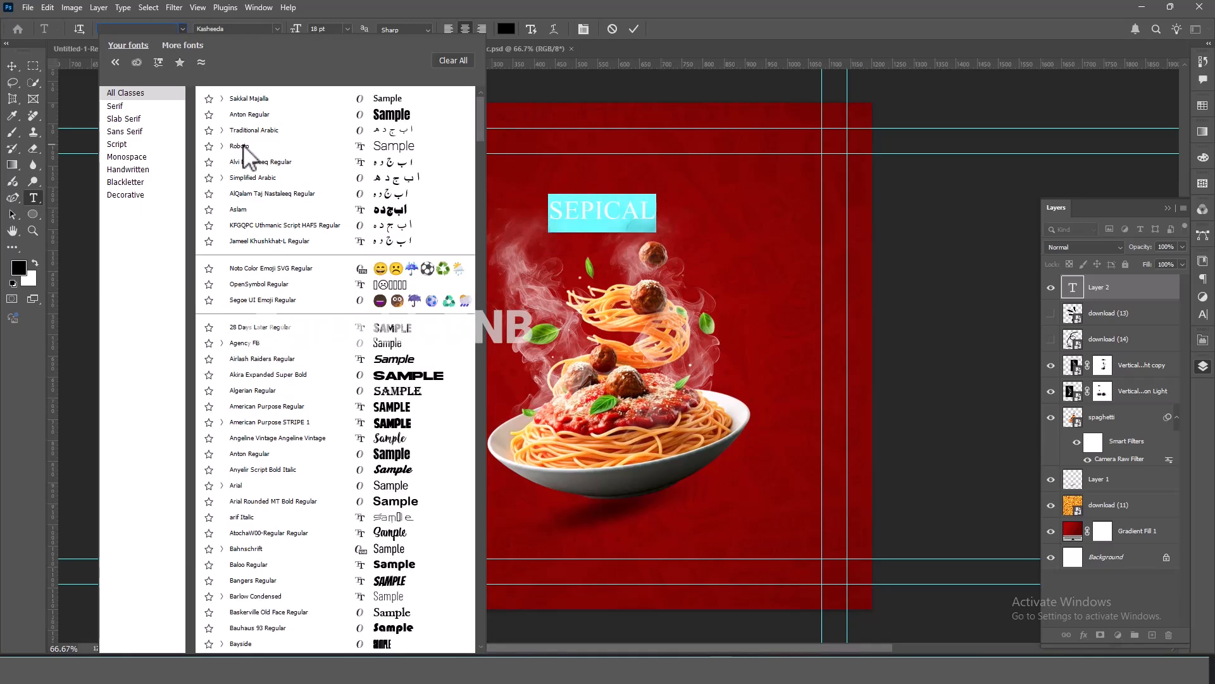
type("f")
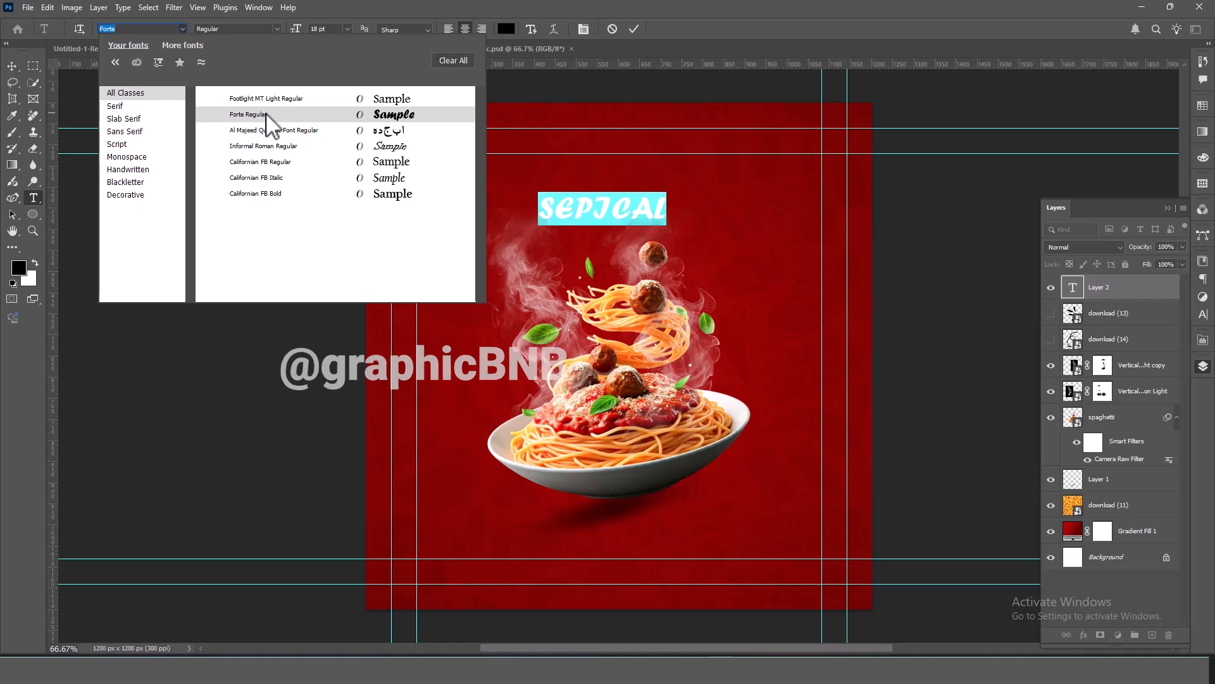
left_click(267, 114)
left_click(13, 66)
mouse_move(602, 192)
left_mouse_down()
mouse_move(602, 177)
mouse_move(603, 203)
left_mouse_up()
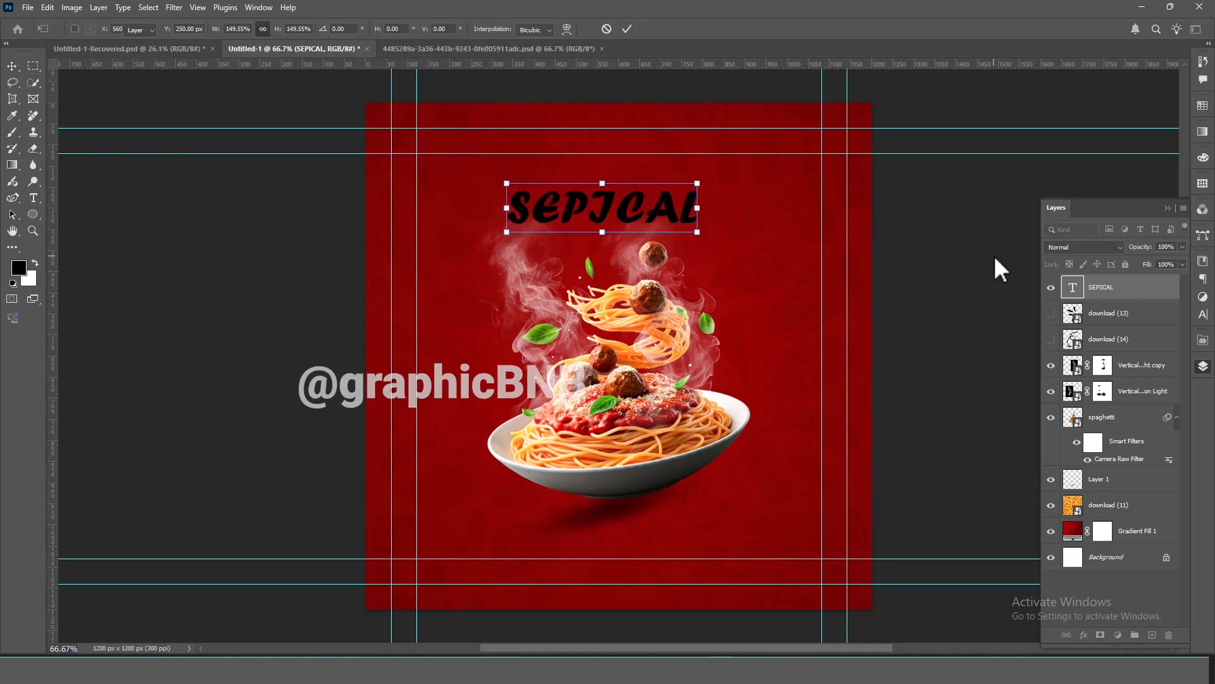
Change the SEPICAL title's text color to white
double_click(1073, 287)
left_click(504, 29)
left_click_drag(726, 417, 665, 367)
left_click(956, 364)
left_click(13, 65)
left_click(222, 146)
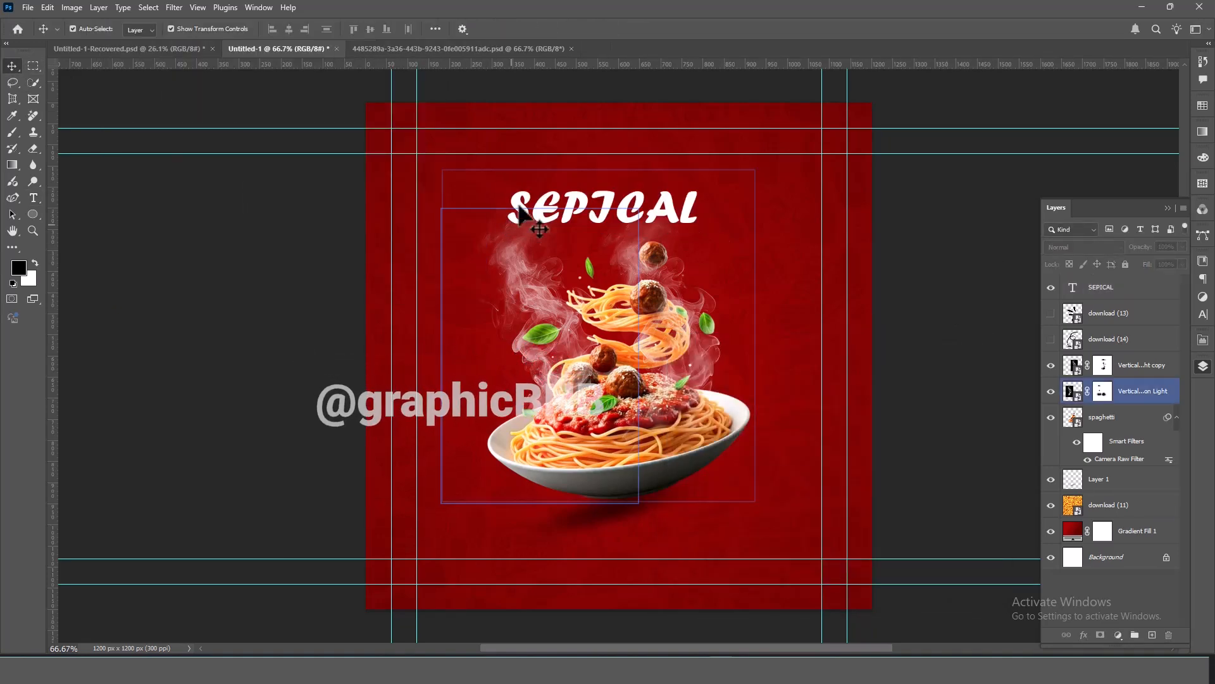
Copy the RAMADAN and KAREEM text layers from the template document and scale them to about 52% beneath the SEPICAL title
left_click(528, 49)
left_click_drag(493, 321, 570, 204)
key("ctrl+t")
left_click(719, 297)
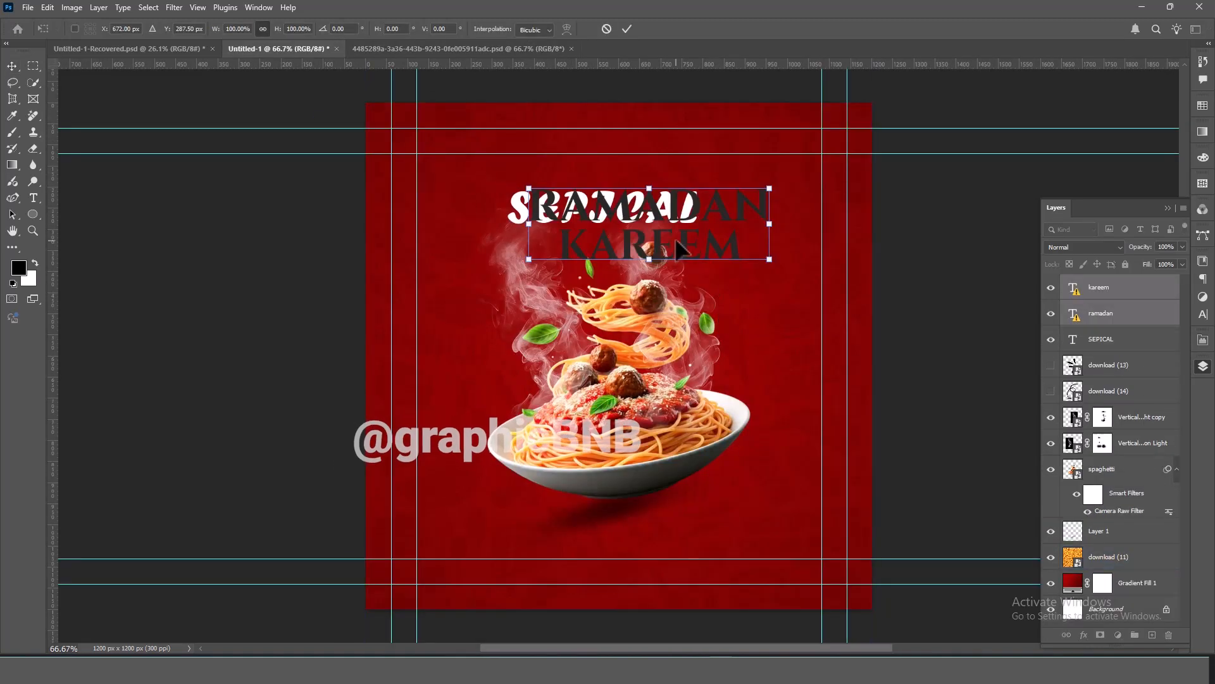
left_click_drag(649, 188, 661, 242)
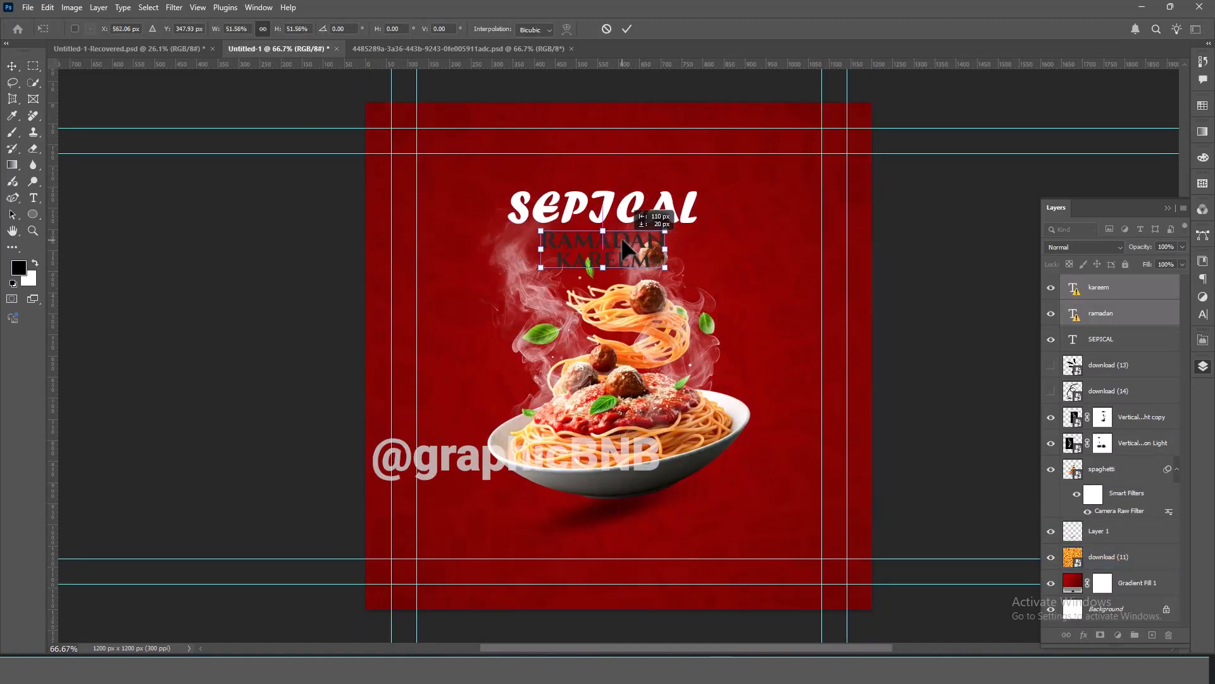
key("Return")
Replace the white SEPICAL title text with RAMADAN
double_click(630, 209)
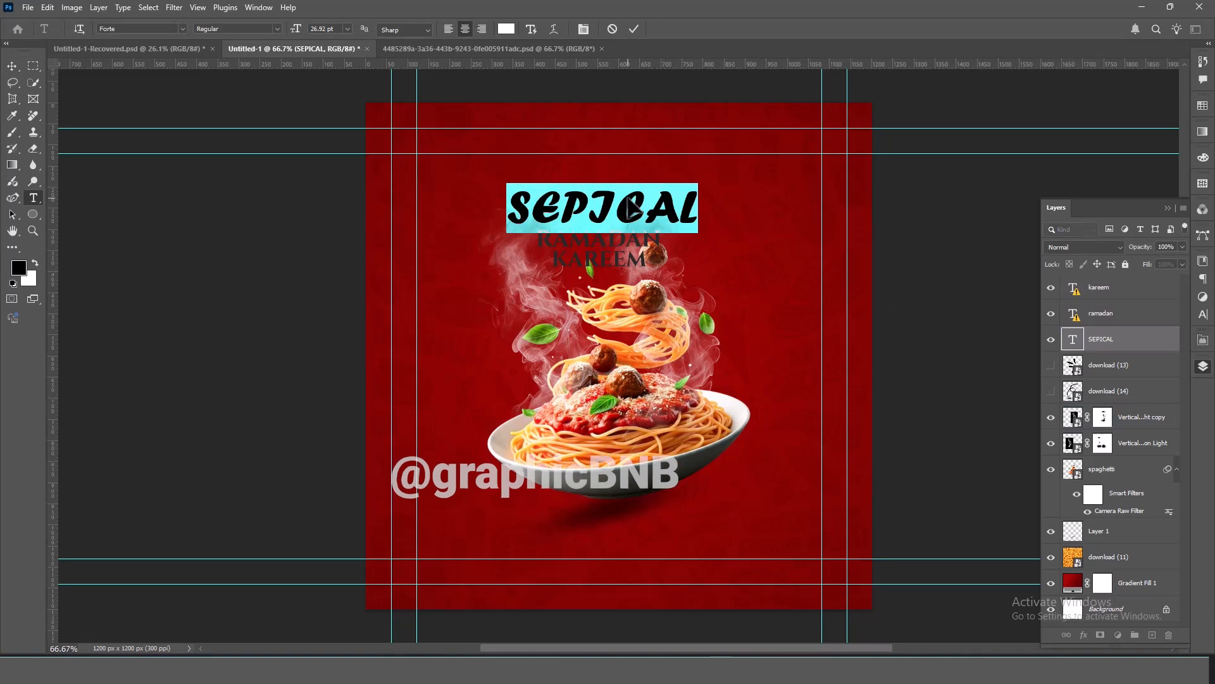
type("RAMADAN")
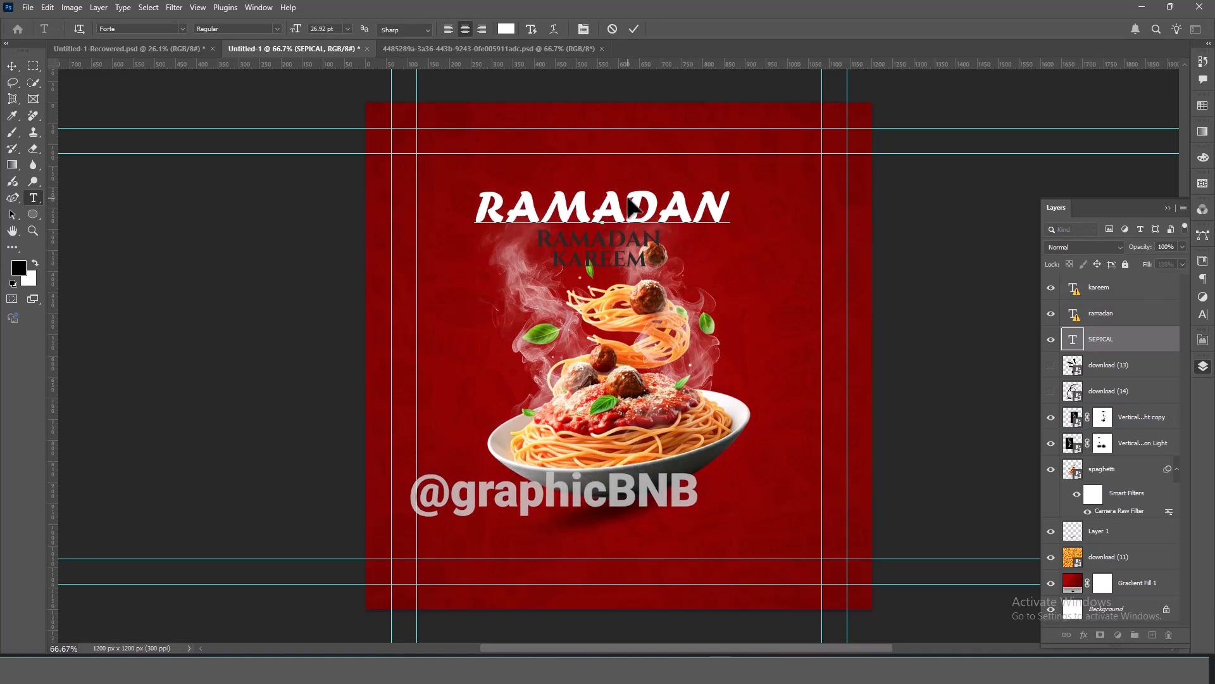
left_click(13, 66)
Hide the imported ramadan text layer, leaving the imported kareem layer shown
left_click(590, 258)
left_click(1051, 313)
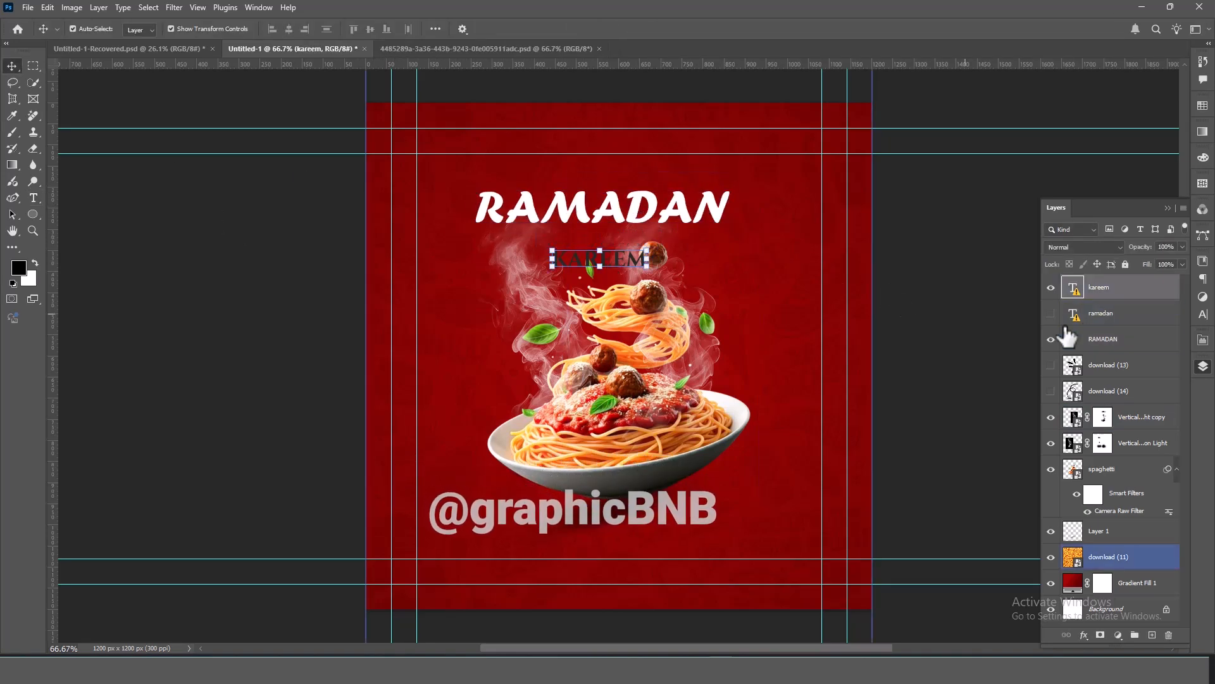
double_click(1133, 313)
left_click(1077, 326)
left_click(1051, 313)
left_click(1050, 313)
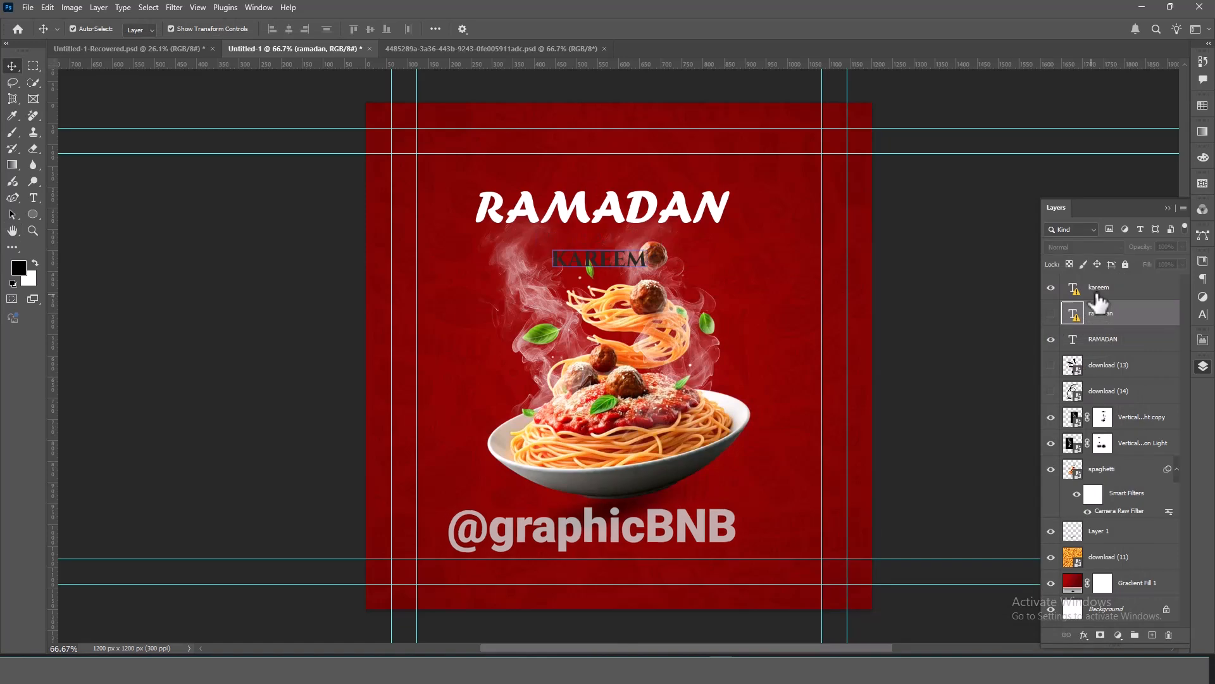
Give the kareem text a yellow Color Overlay and move it under the right end of RAMADAN
double_click(1133, 288)
left_click(703, 467)
left_click(1076, 304)
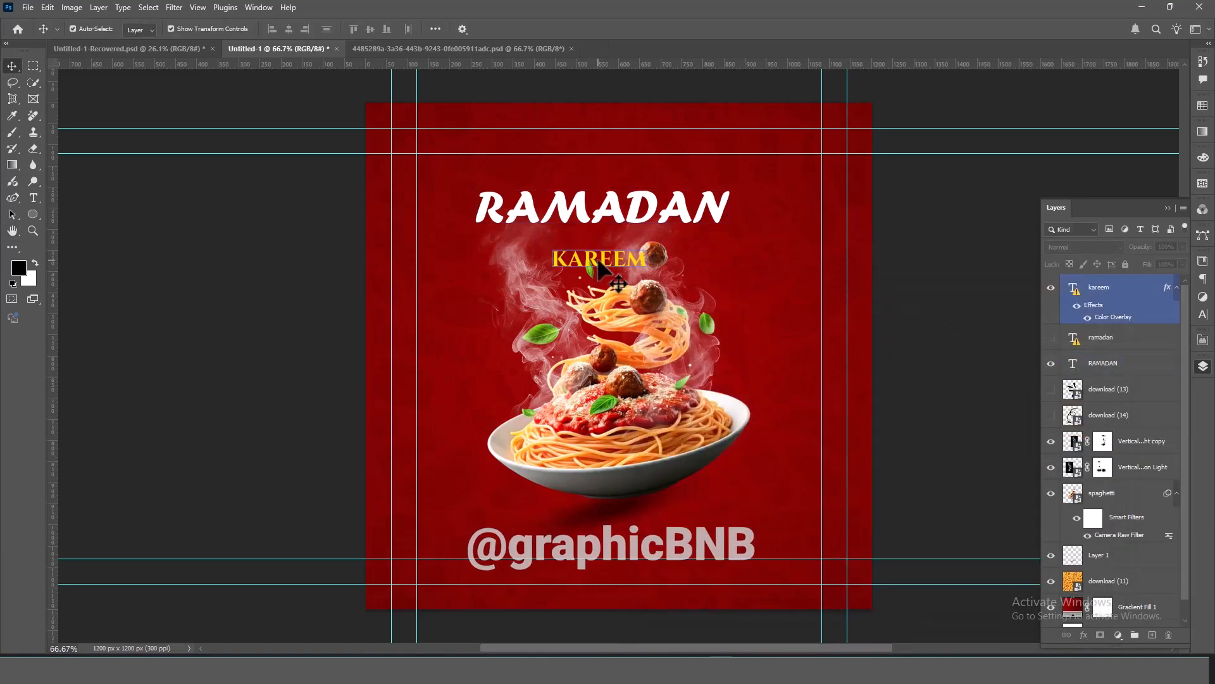
left_click_drag(600, 269, 642, 247)
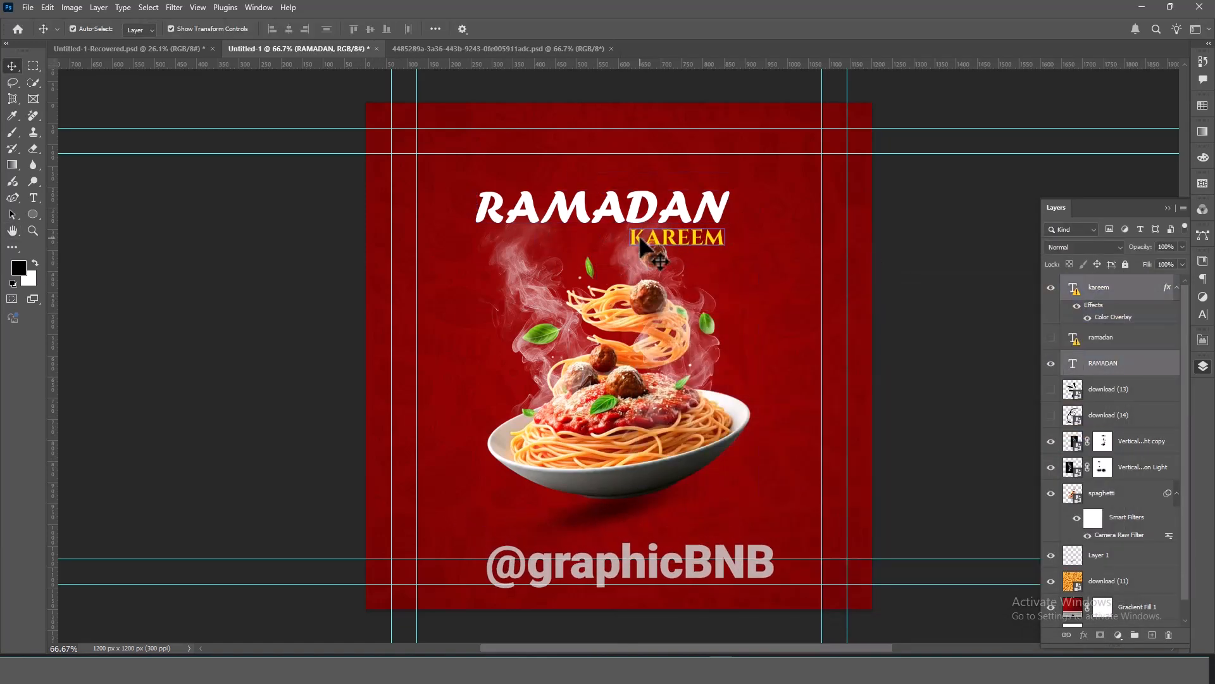
Shrink the RAMADAN and KAREEM text together and move them slightly up above the bowl
key("ctrl+t")
left_click(728, 293)
left_click_drag(730, 247, 703, 230)
mouse_move(627, 215)
left_mouse_down()
mouse_move(633, 223)
mouse_move(633, 195)
left_mouse_up()
key("Return")
Replace the text of the RAMADAN copy above the title with SEPICAL
double_click(608, 173)
type("Se")
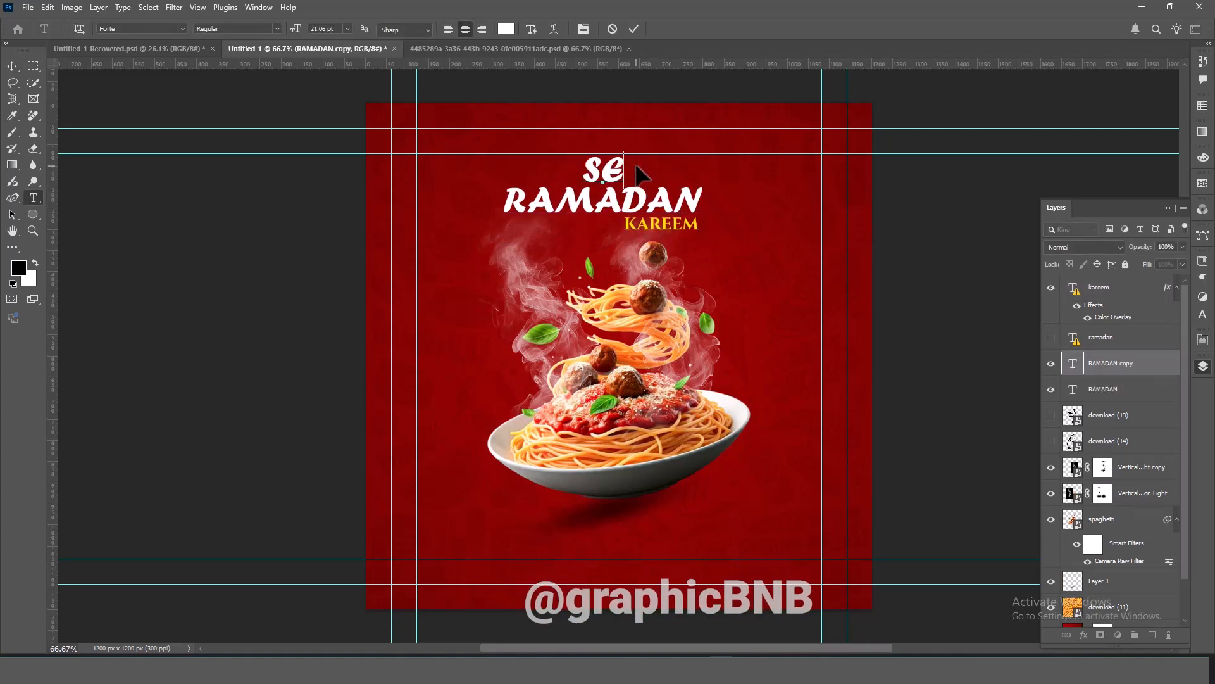
type("PICAL")
Color the SEPICAL text yellow by sampling the color of the KAREEM text
key("ctrl+a")
left_click(507, 29)
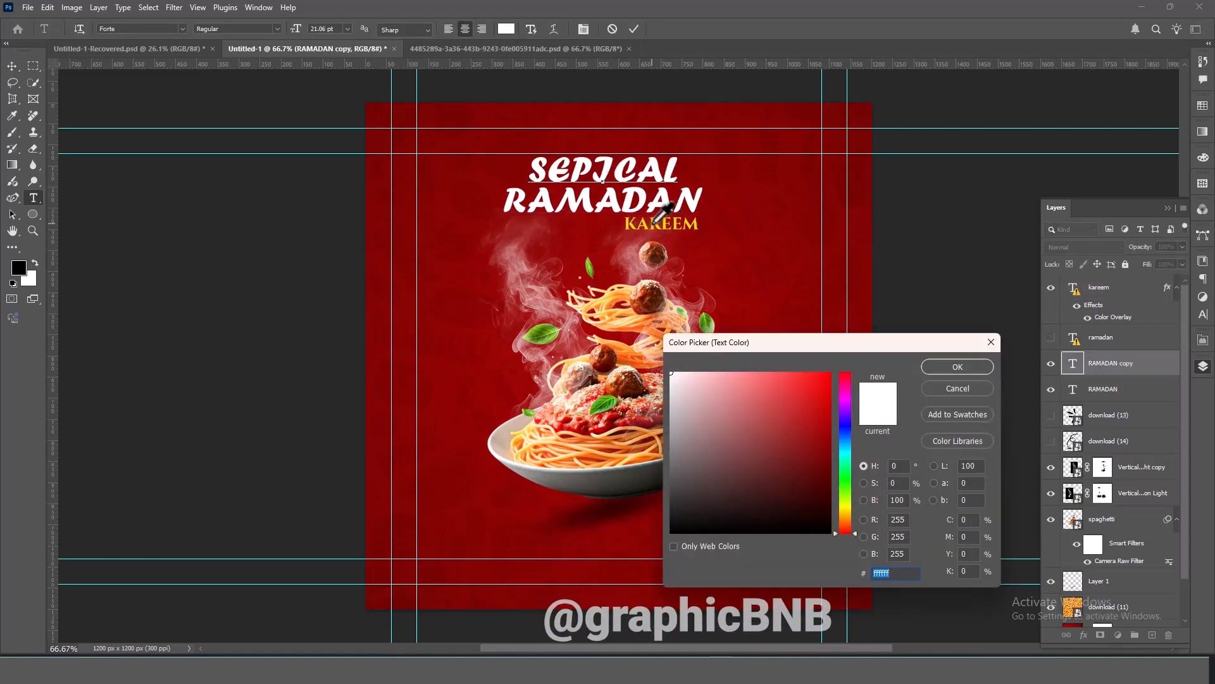
left_click(656, 221)
left_click(957, 366)
key("ctrl+Return")
Align SEPICAL with the left edge of RAMADAN and shift the three-line heading slightly lower and to the right
key("v")
left_click_drag(601, 169, 576, 169)
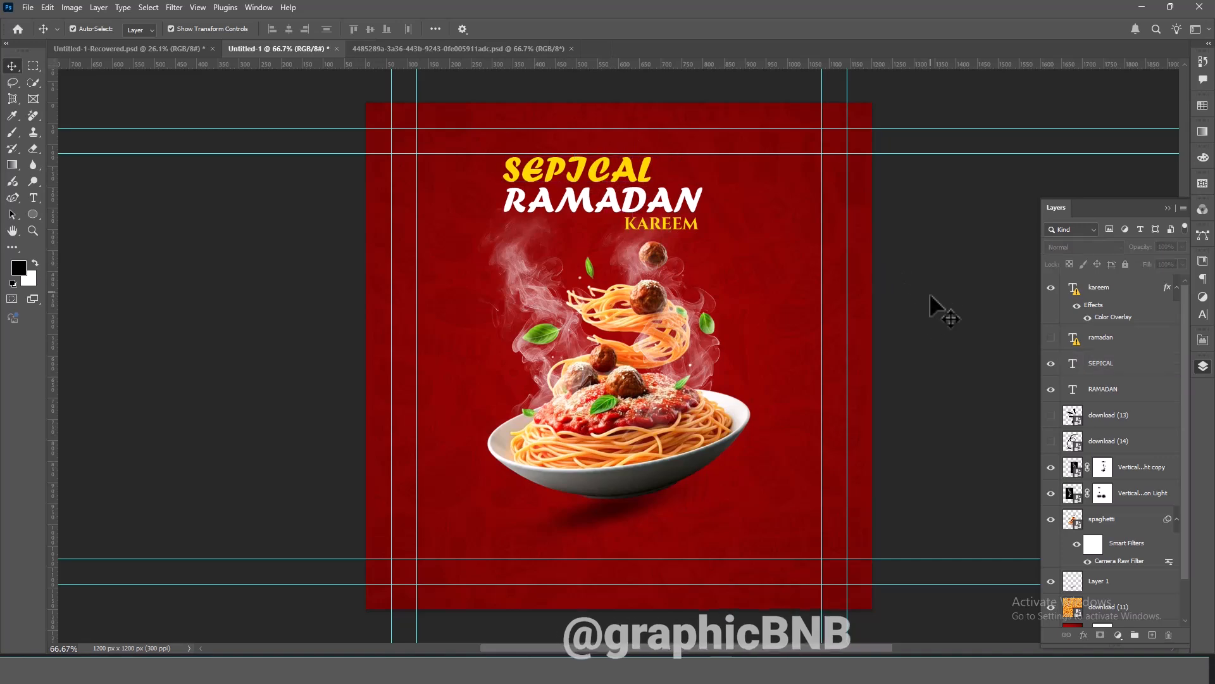
key("ctrl+z")
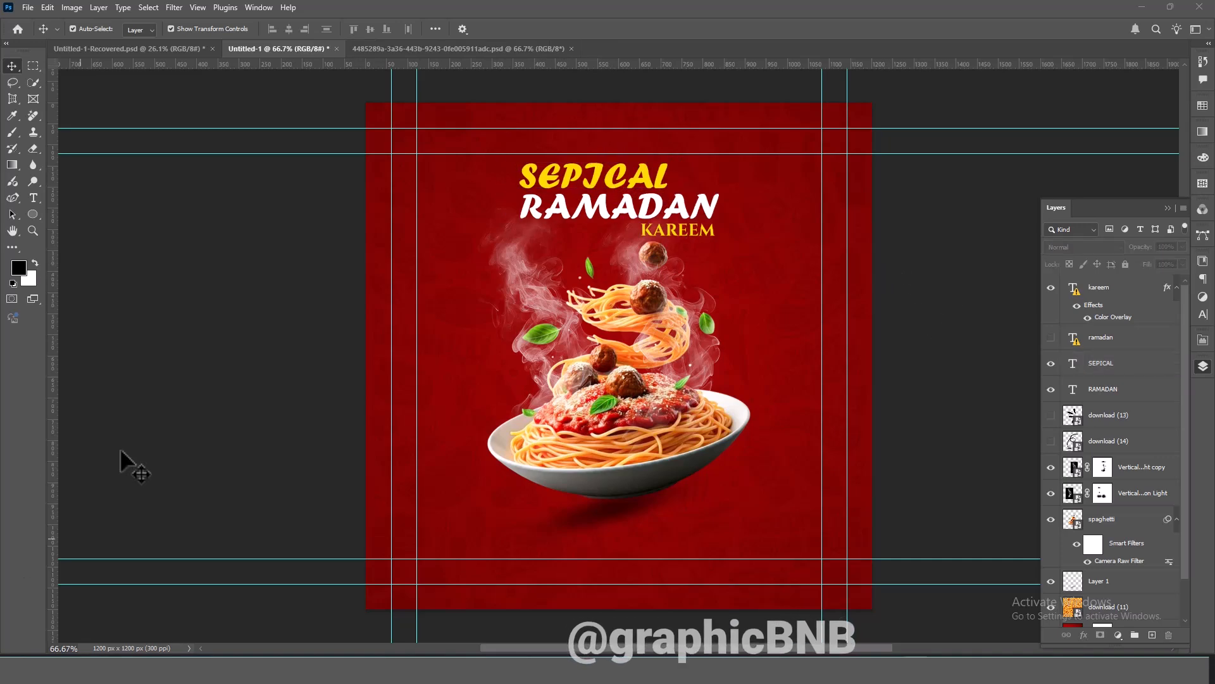
Copy the 20% SAVE badge from the template document and place it to the right of the spaghetti bowl
left_click(385, 48)
left_click_drag(812, 370, 780, 465)
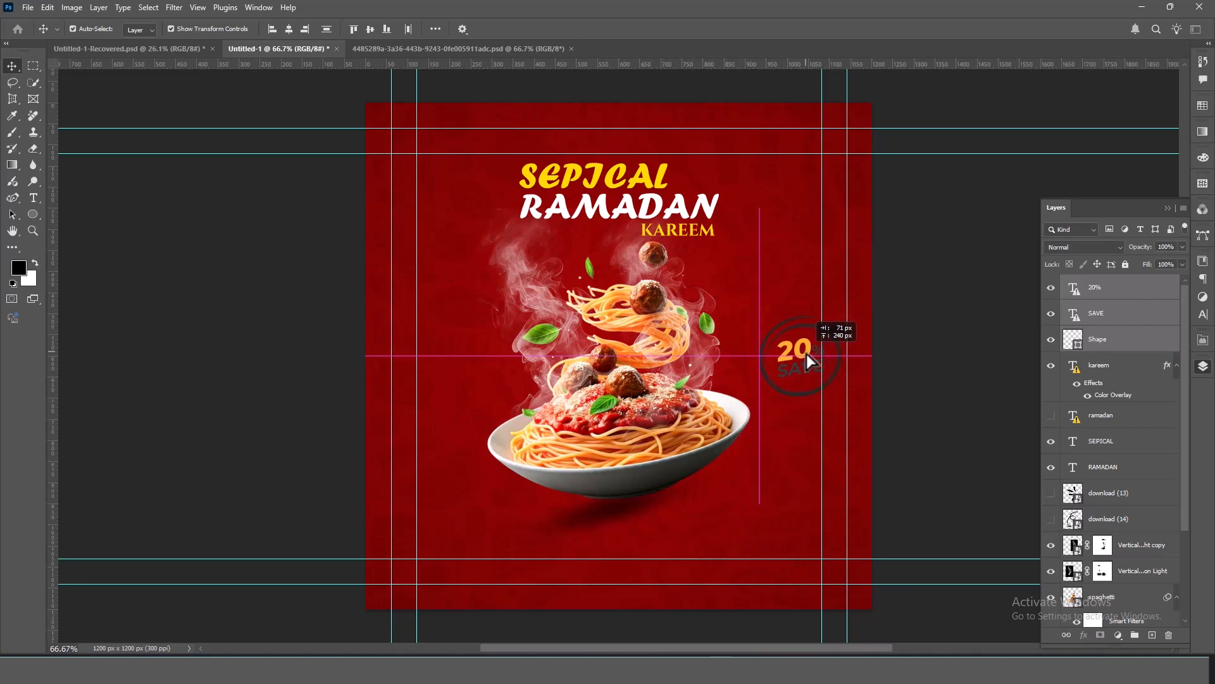
left_click_drag(806, 354, 810, 355)
Apply a white Color Overlay to the badge's SAVE text
left_click(1133, 314)
double_click(1133, 317)
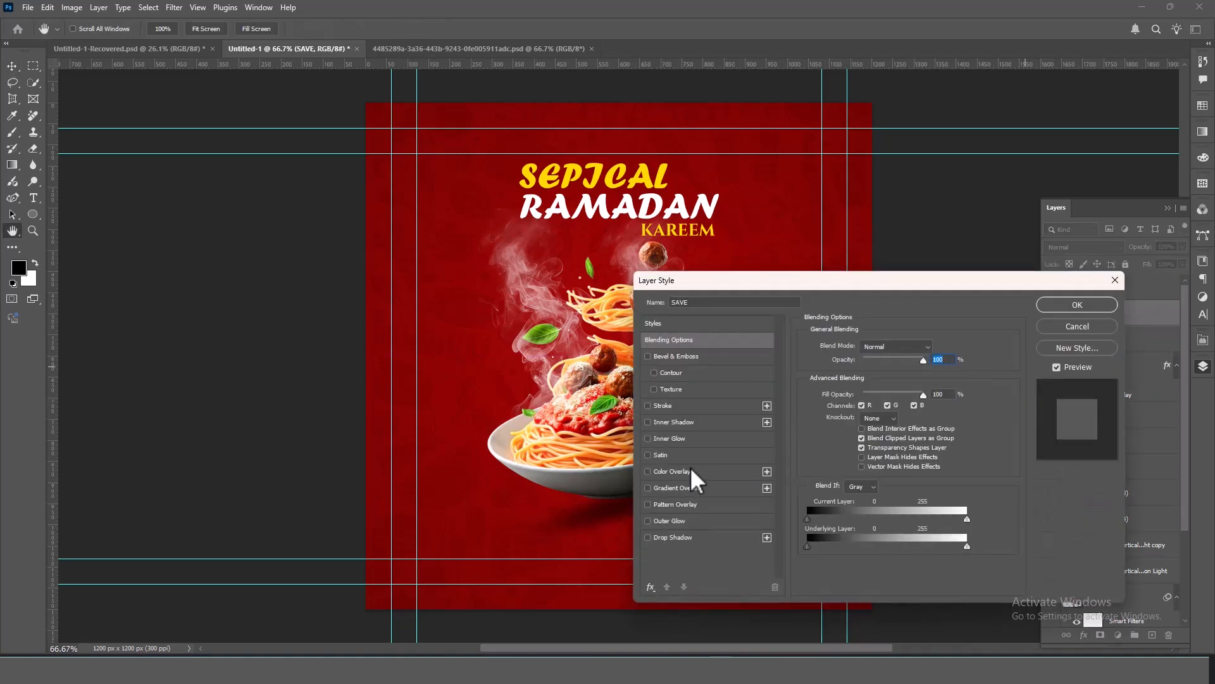
left_click(690, 471)
left_click(936, 347)
left_click_drag(703, 415, 666, 368)
left_click(957, 366)
left_click(1111, 302)
left_click(871, 358)
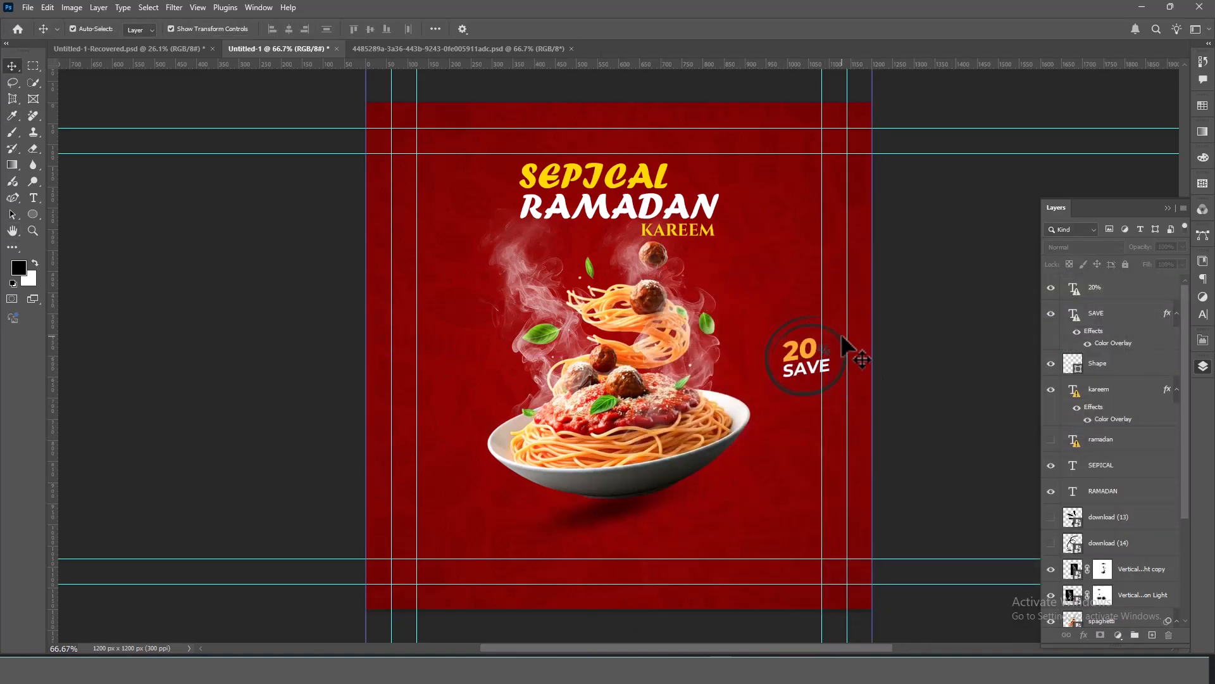
Apply a white Color Overlay to the ring shape around the 20% SAVE badge
left_click(842, 339)
double_click(1173, 368)
left_click(649, 455)
left_click(649, 455)
left_click(651, 473)
left_click(1077, 304)
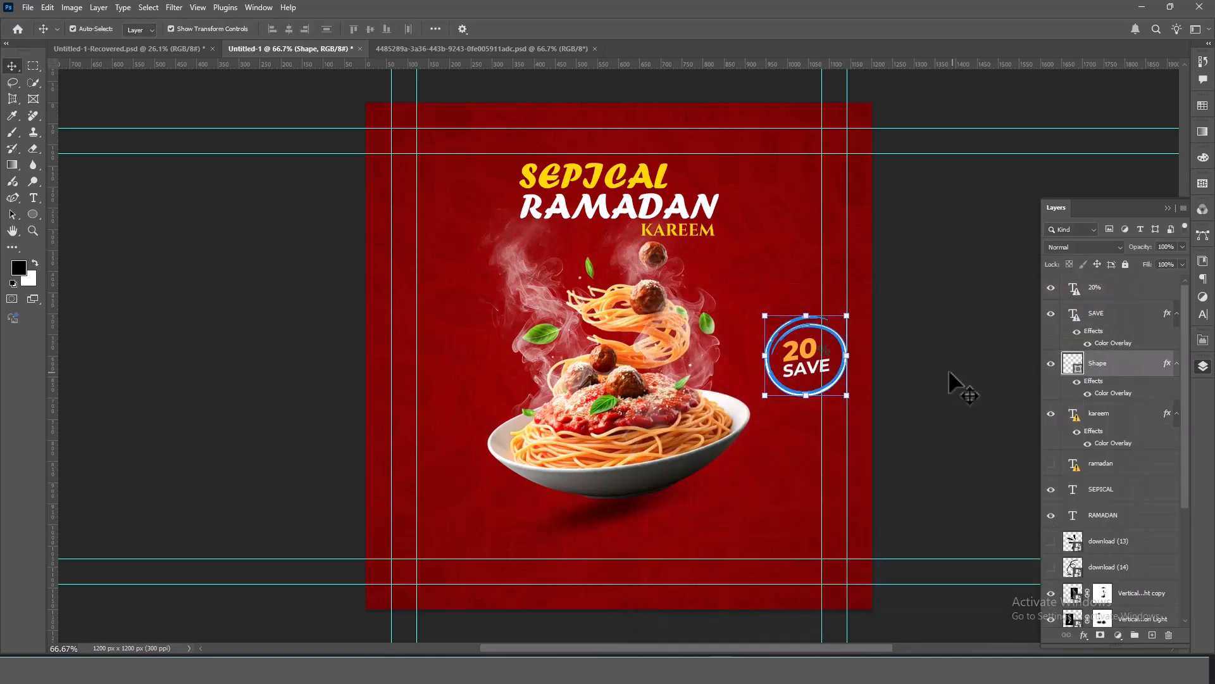
left_click(920, 405)
scroll(828, 372, "up", 2)
scroll(826, 372, "down", 3)
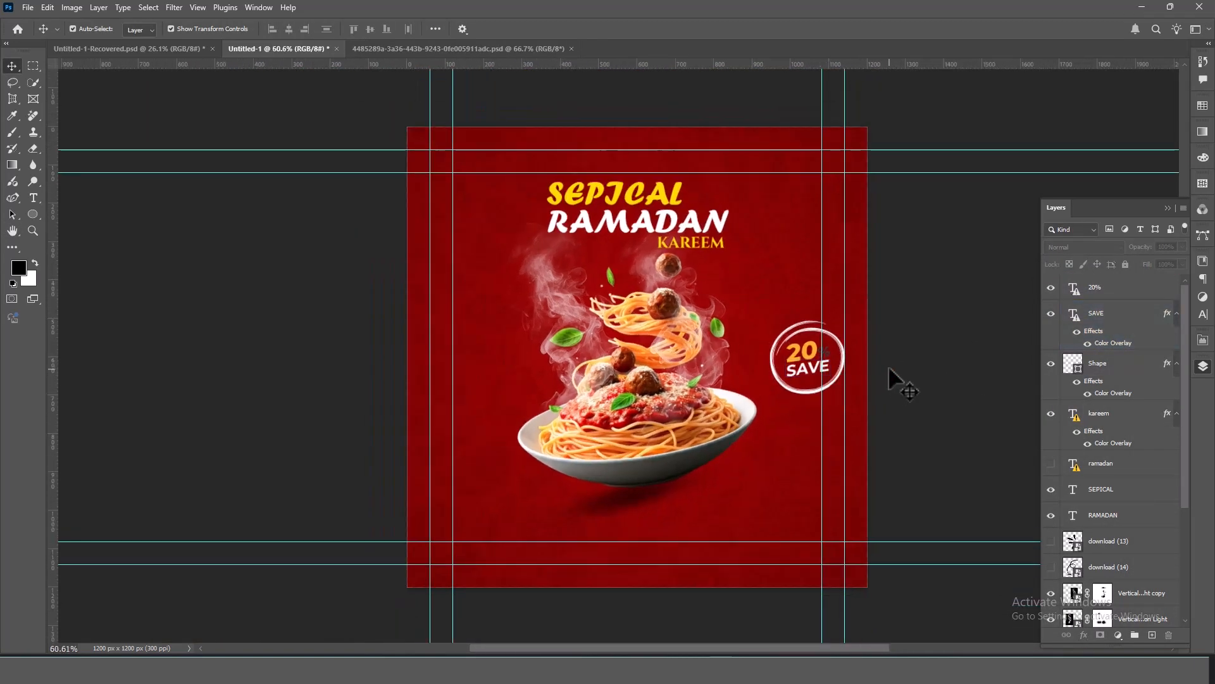
Copy the phone details, Learn More button and address block from the template document onto the lower edge of the poster
left_click(446, 52)
scroll(691, 442, "down", 1)
left_click(430, 524)
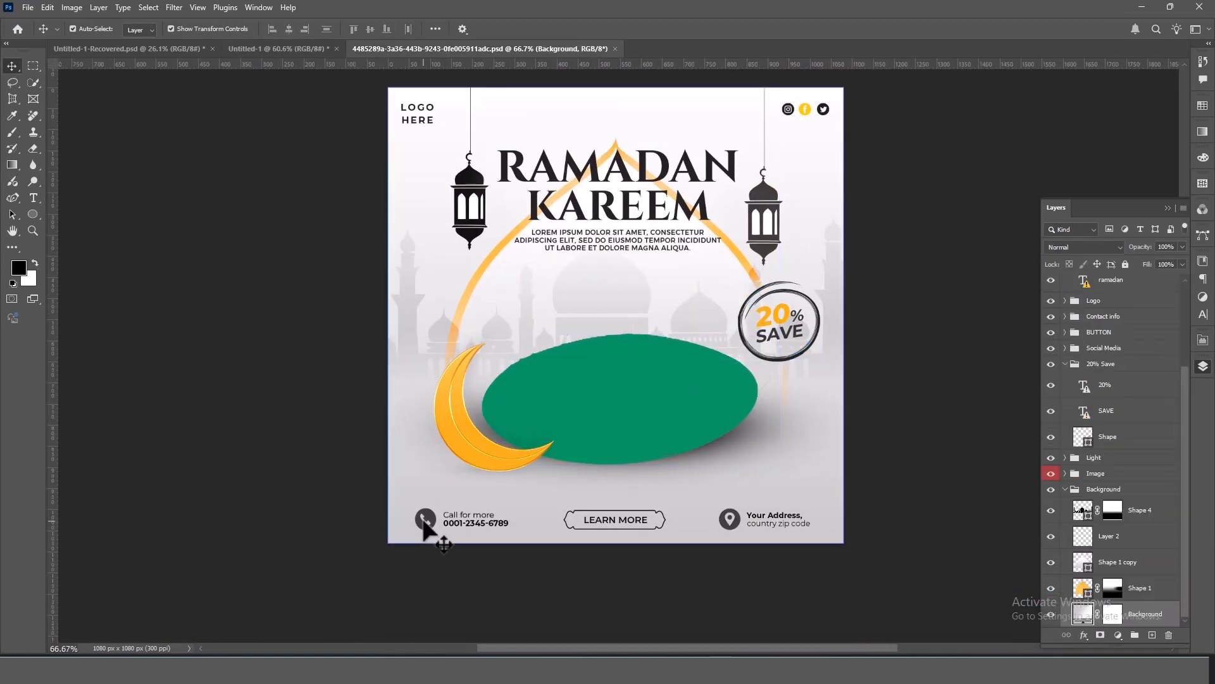
left_click(458, 523, "shift")
left_click(463, 514, "shift")
left_click(640, 518, "shift")
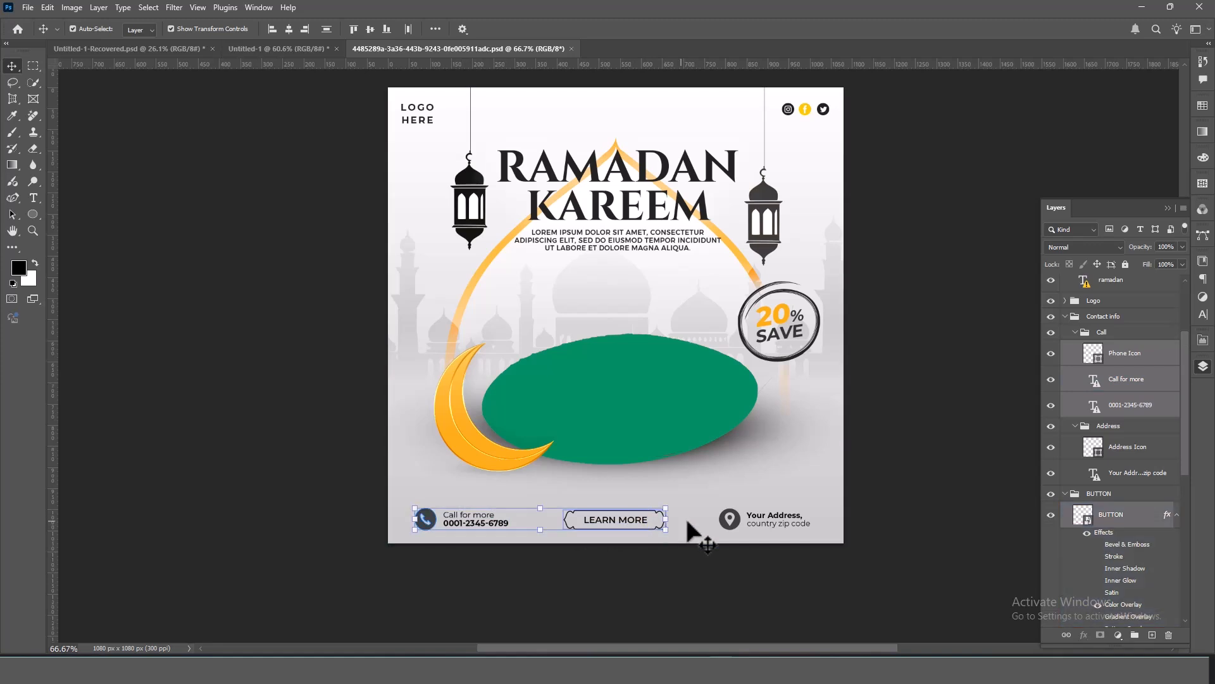
left_click_drag(739, 520, 676, 503)
key("ctrl+z")
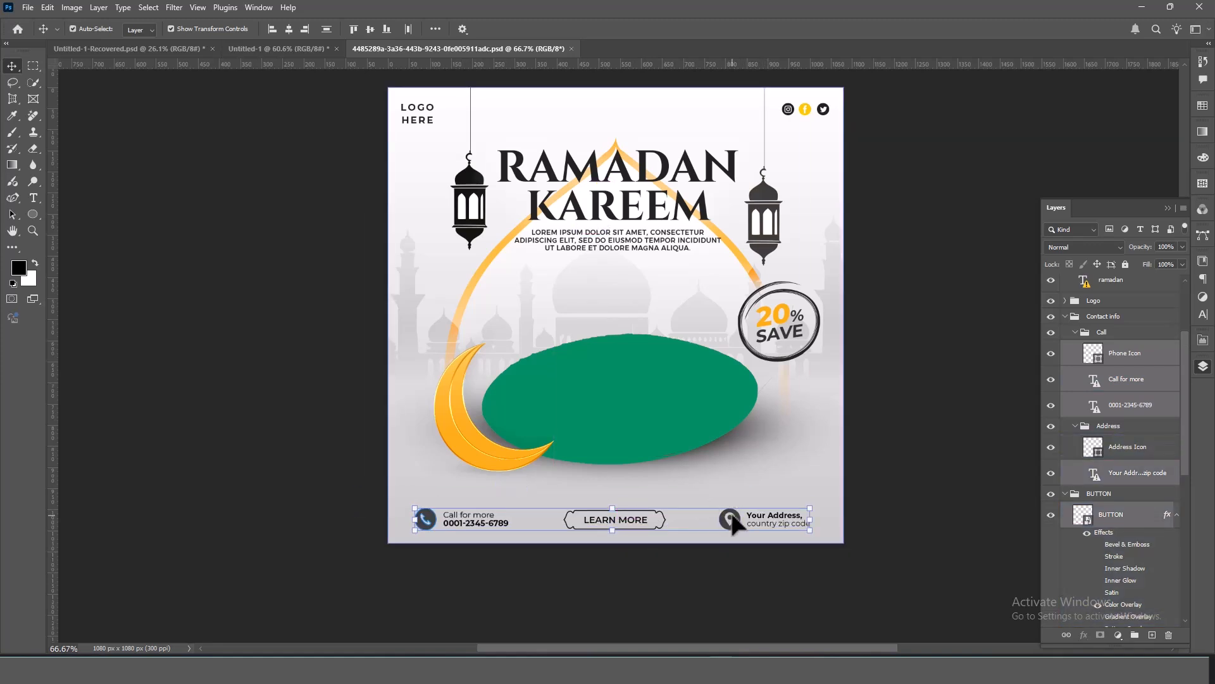
left_click(738, 521)
left_click(754, 522)
scroll(1138, 367, "up", 2)
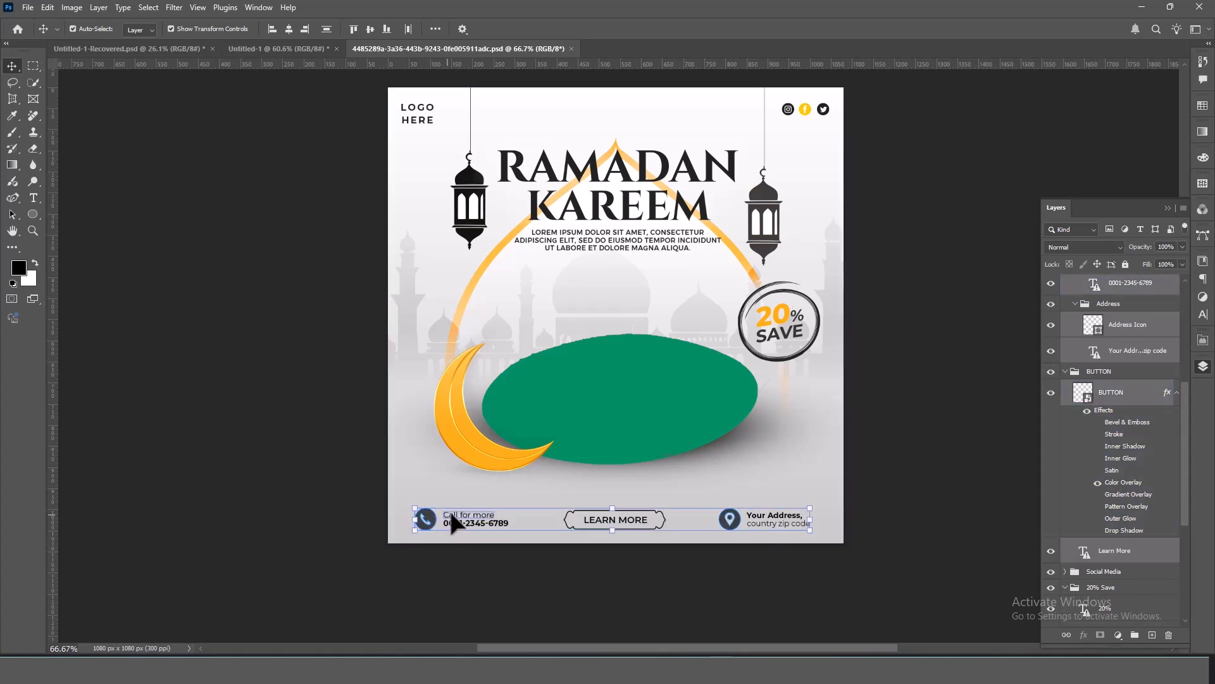
left_click_drag(344, 196, 623, 538)
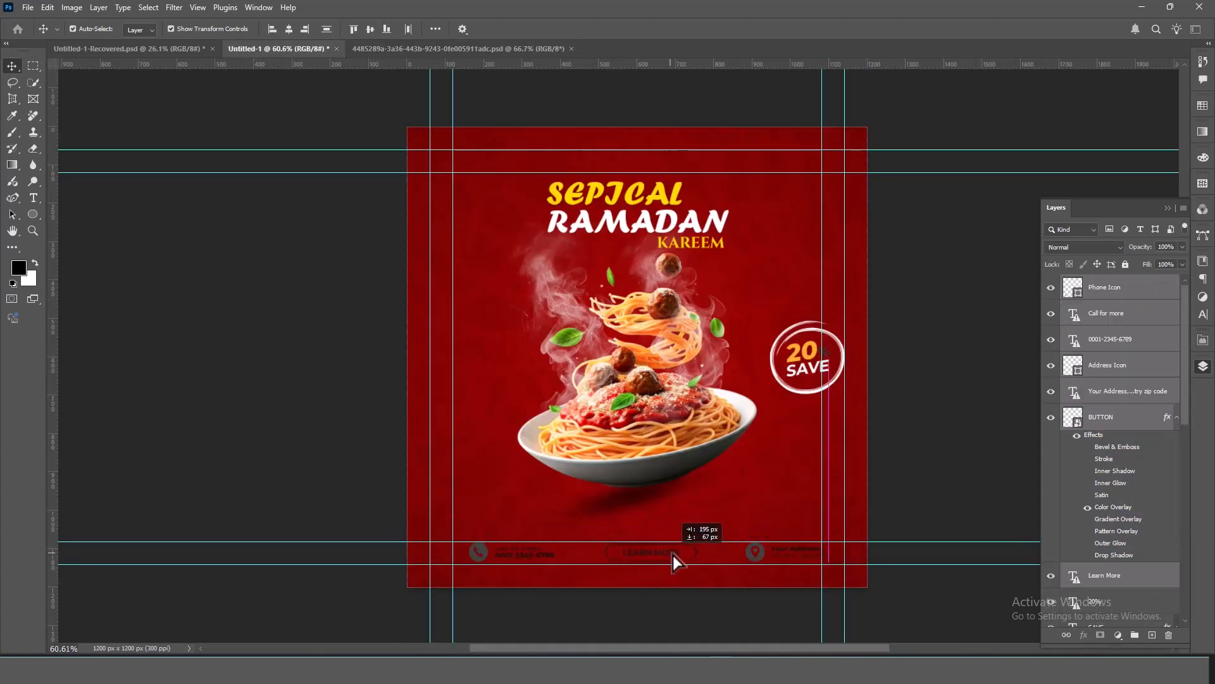
Apply a white Color Overlay to the phone icon and to the Call for more text
left_click(1152, 292)
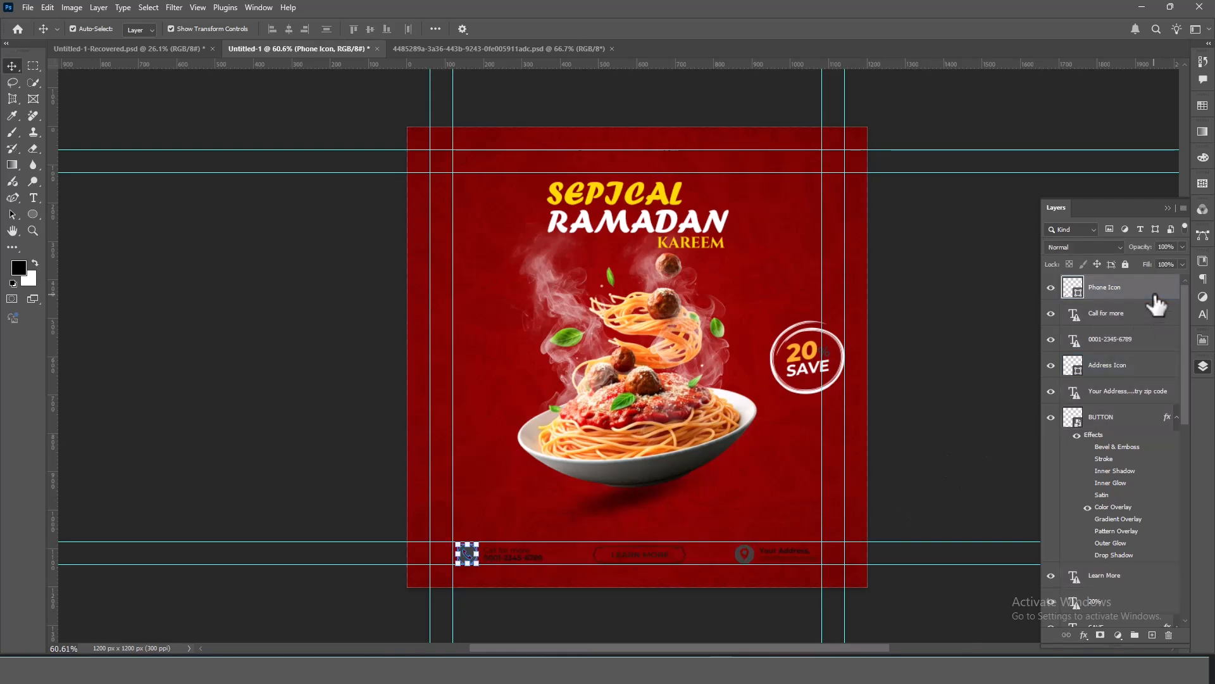
double_click(1152, 292)
left_click(671, 471)
left_click(1077, 304)
double_click(1152, 345)
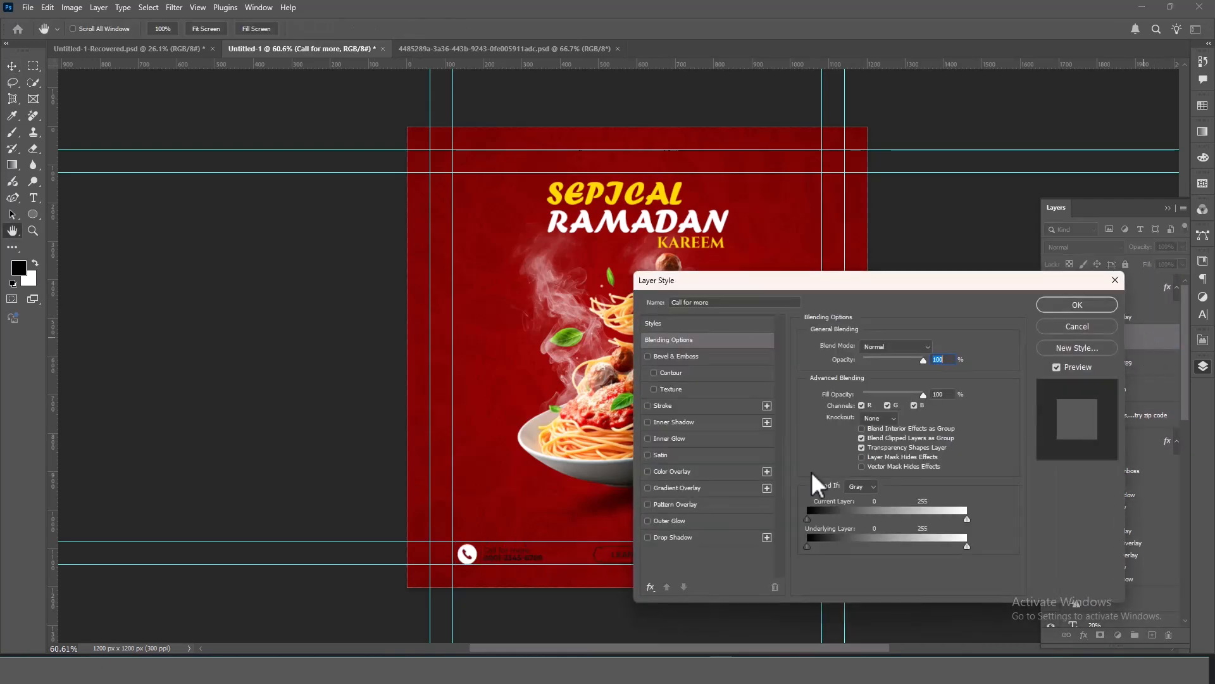
left_click(665, 454)
left_click(671, 471)
left_click(1077, 304)
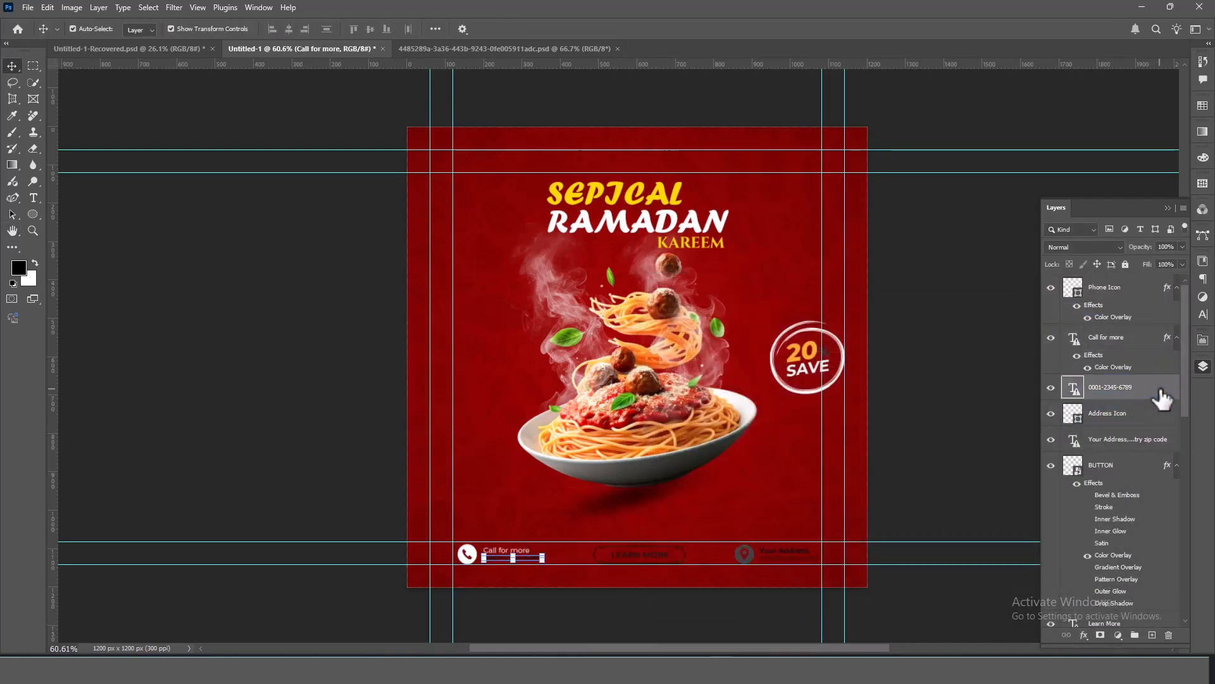
Apply a white Color Overlay to the phone number text and to the address icon
double_click(1163, 392)
left_click(672, 471)
left_click(1076, 304)
double_click(1156, 437)
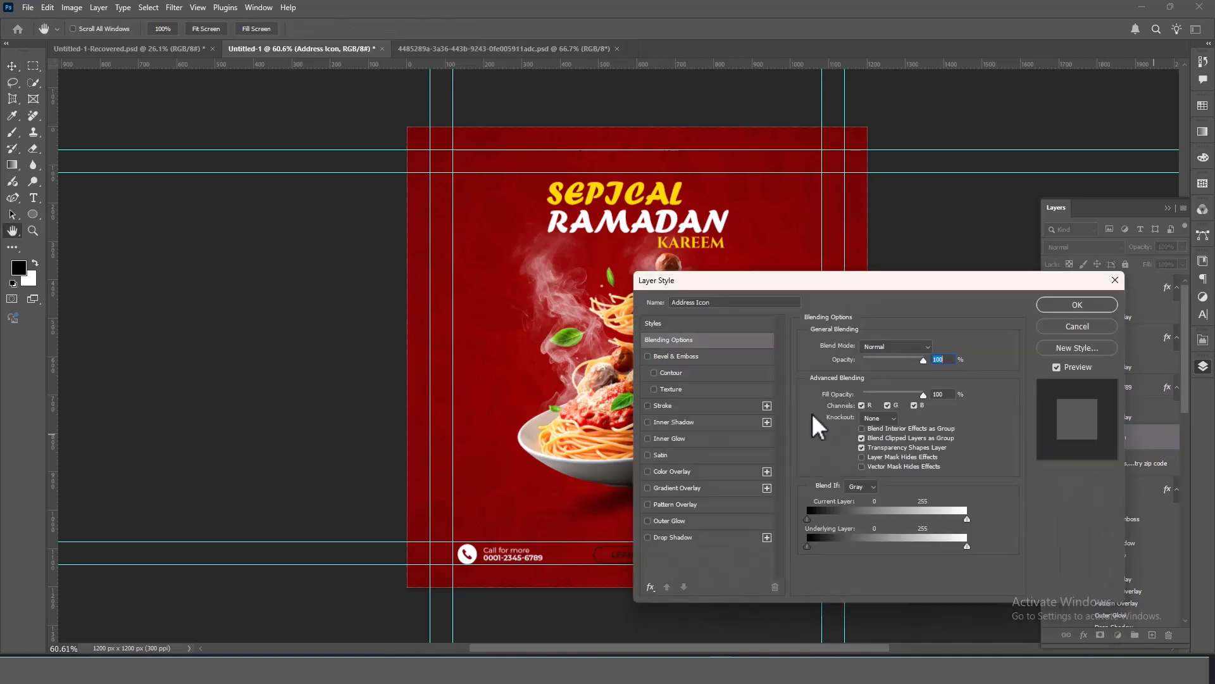
left_click(672, 471)
left_click(1077, 305)
Apply a white Color Overlay to the address text beside the location icon
scroll(1154, 500, "up", 2)
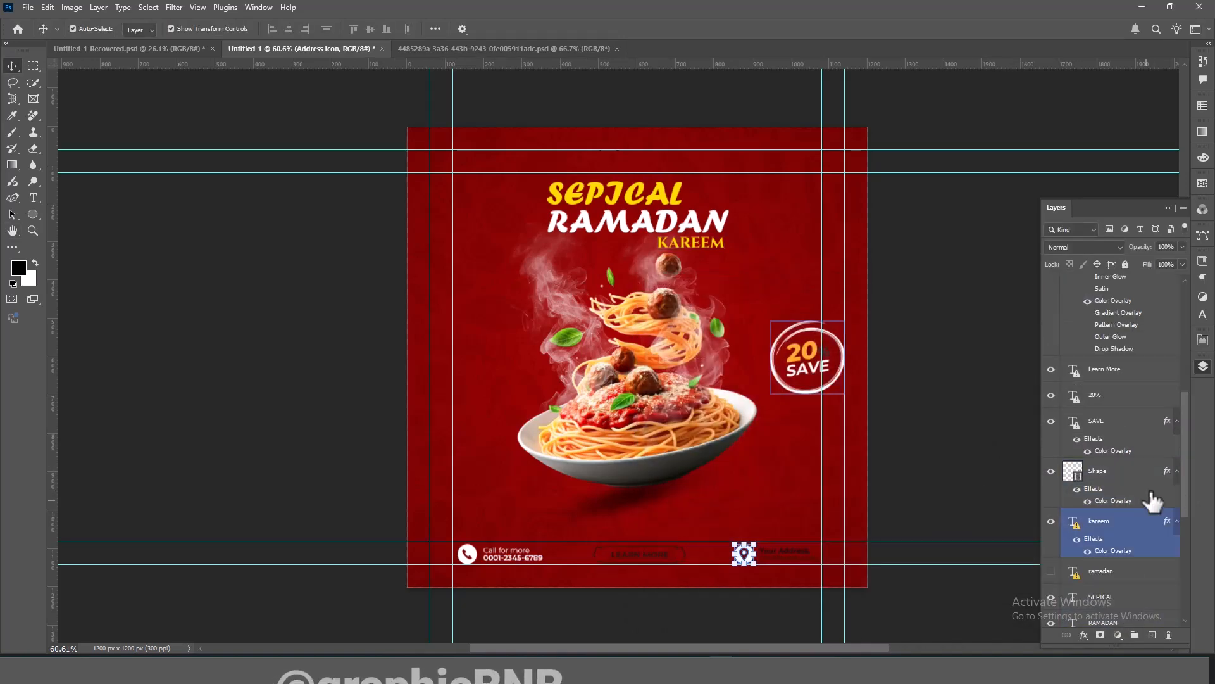
scroll(1136, 507, "up", 5)
left_click(1170, 491)
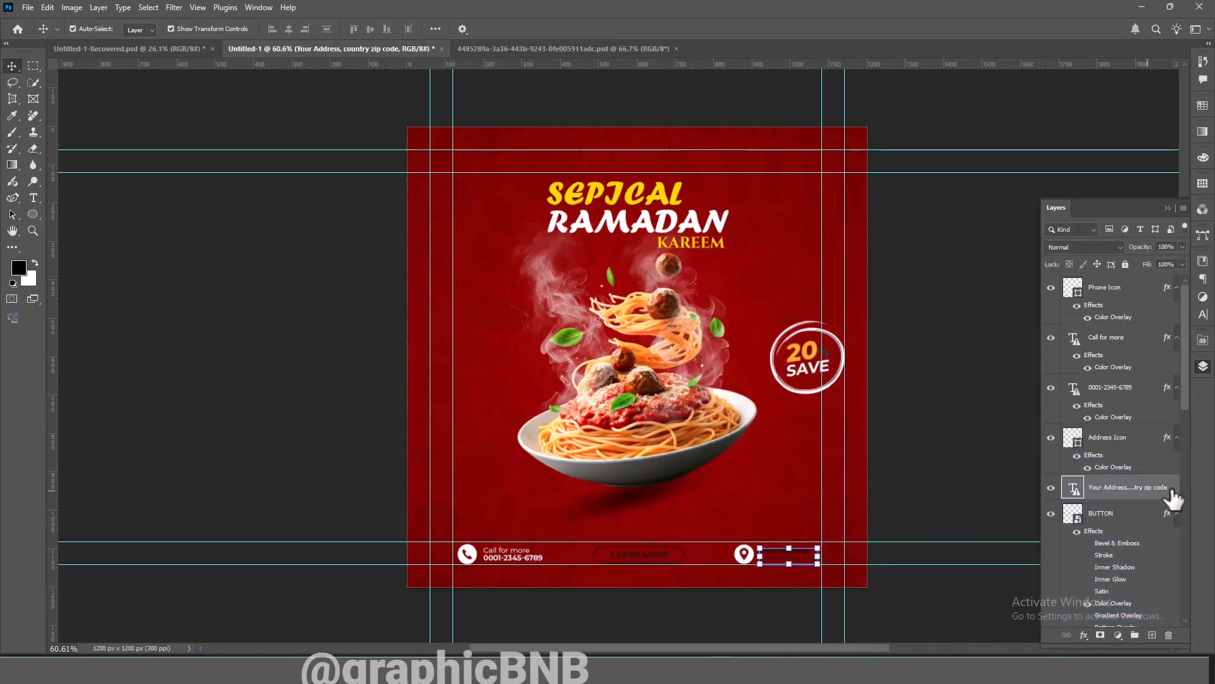
double_click(1170, 490)
left_click(672, 471)
left_click(1076, 304)
Change the Color Overlay of the BUTTON outline around Learn More to white
left_click(1114, 538)
scroll(1147, 546, "down", 1)
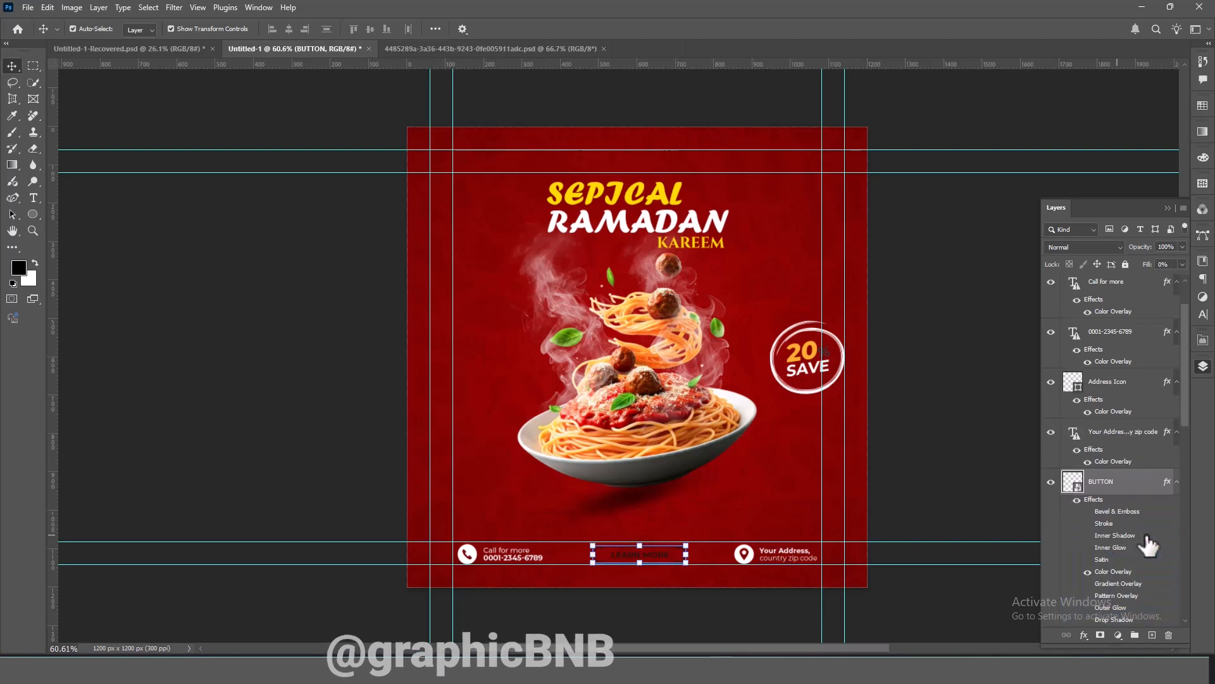
double_click(1147, 536)
left_click(1078, 327)
double_click(1144, 489)
left_click(675, 472)
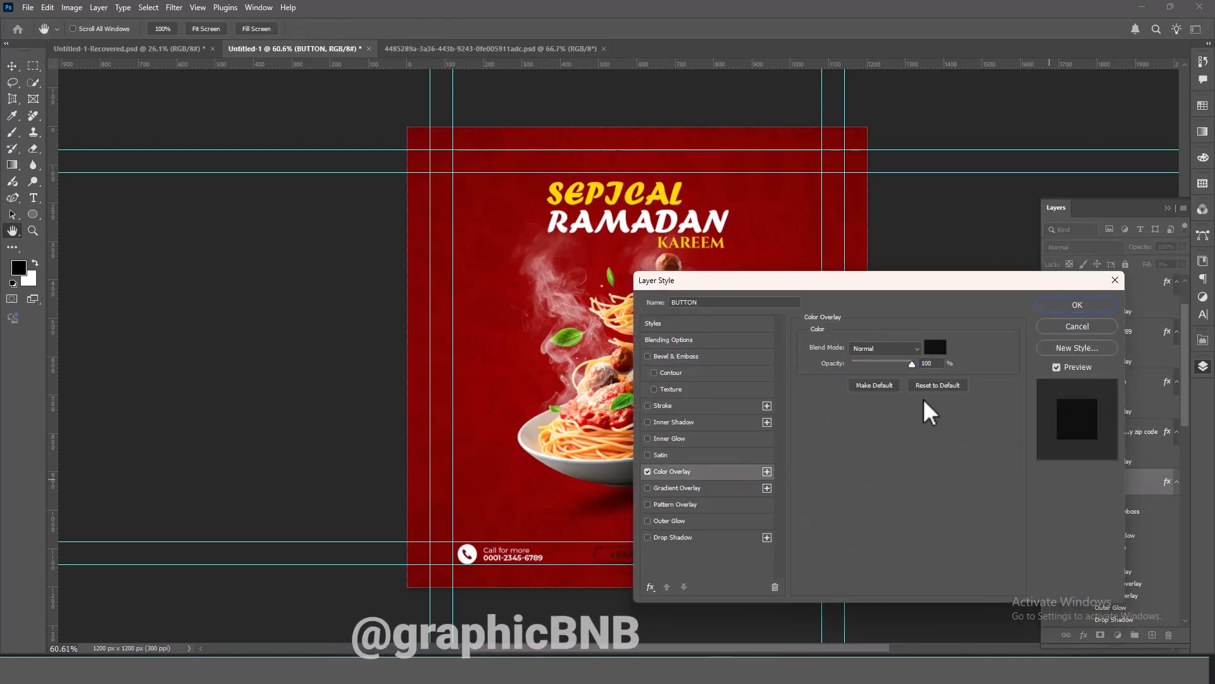
left_click(935, 348)
left_click(672, 373)
left_click(955, 367)
left_click(1072, 306)
Apply a white Color Overlay to the Learn More text inside the button outline
scroll(1133, 569, "down", 1)
left_click(1138, 590)
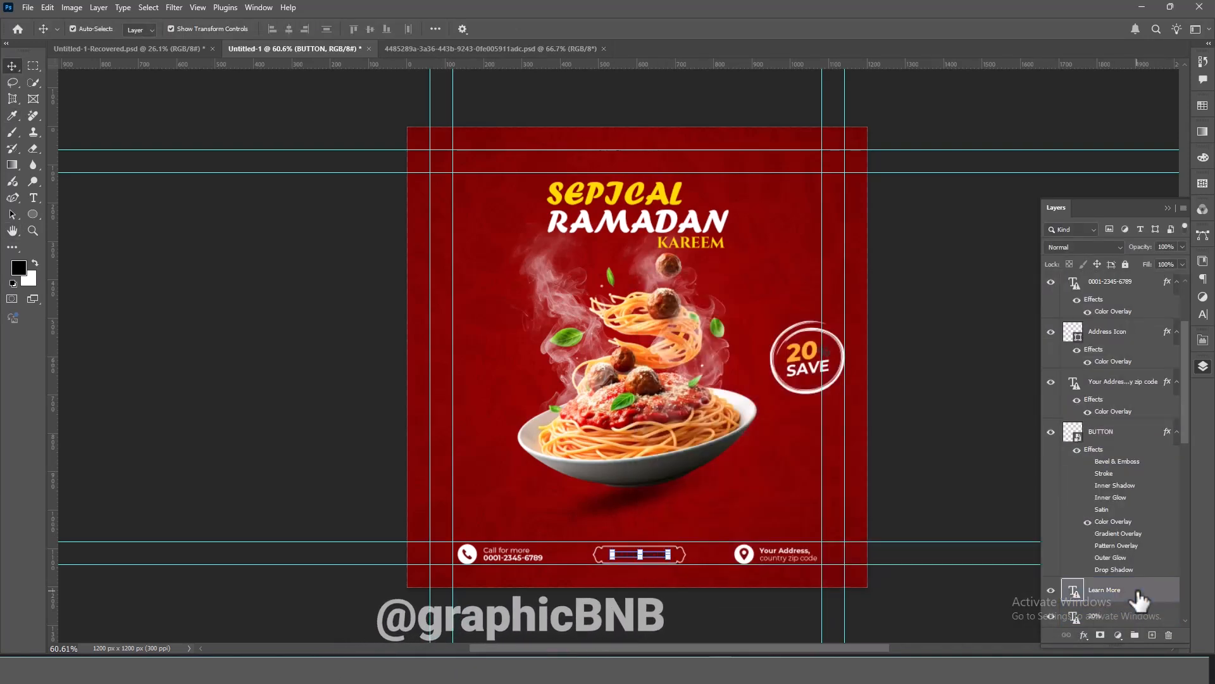
double_click(1137, 592)
left_click(673, 474)
left_click(1073, 306)
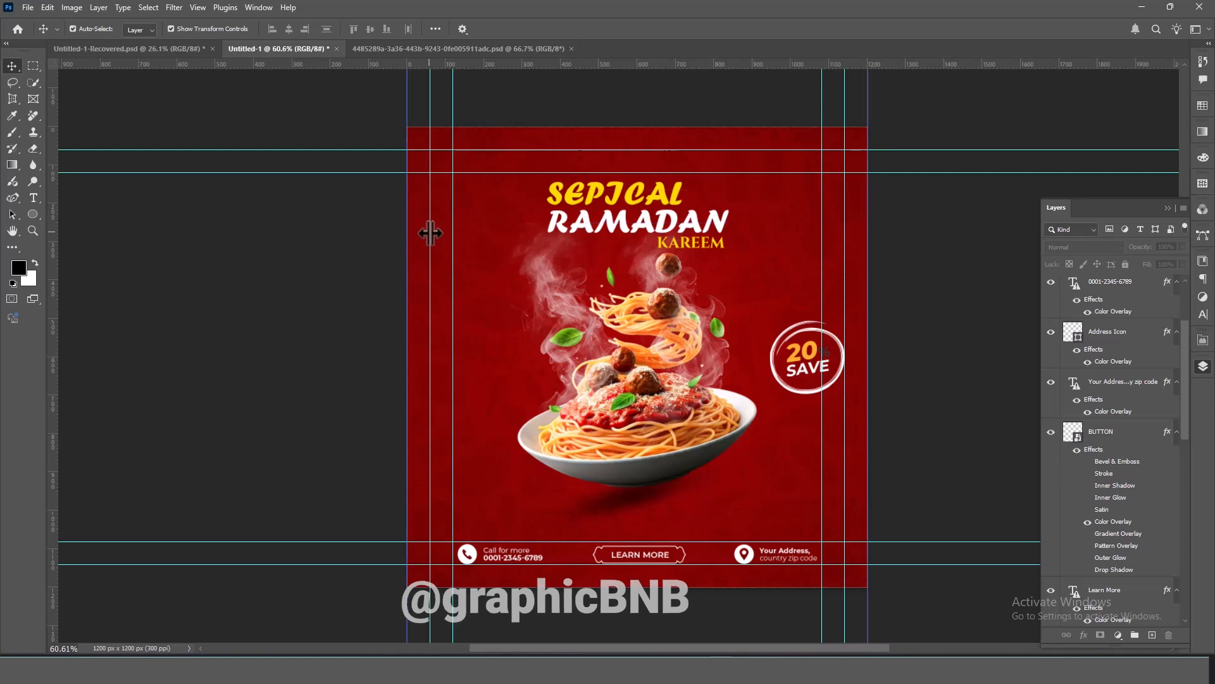
Move the hidden download (13) and download (14) layers above all other layers
scroll(1124, 523, "down", 5)
left_click(1139, 495)
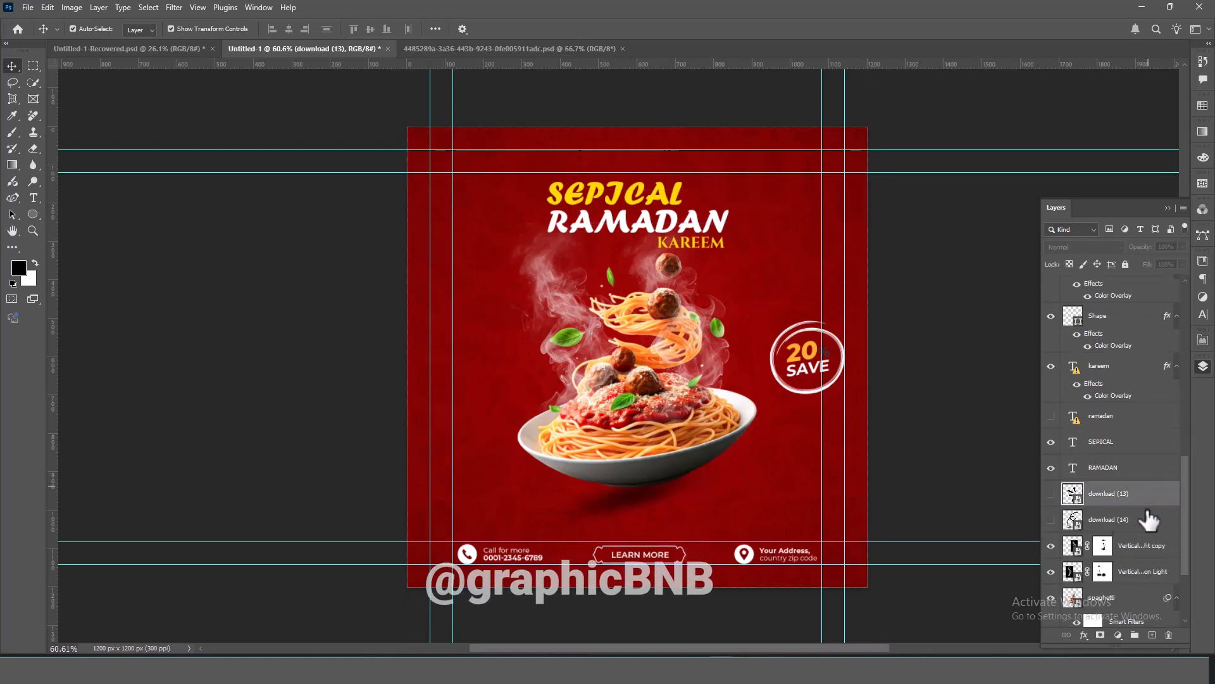
left_click(1145, 517, "shift")
left_click_drag(1145, 514, 1109, 277)
Apply a Color Overlay in the SEPICAL heading's yellow, ffd800, to the burst strokes on the download (13) layer
double_click(1146, 286)
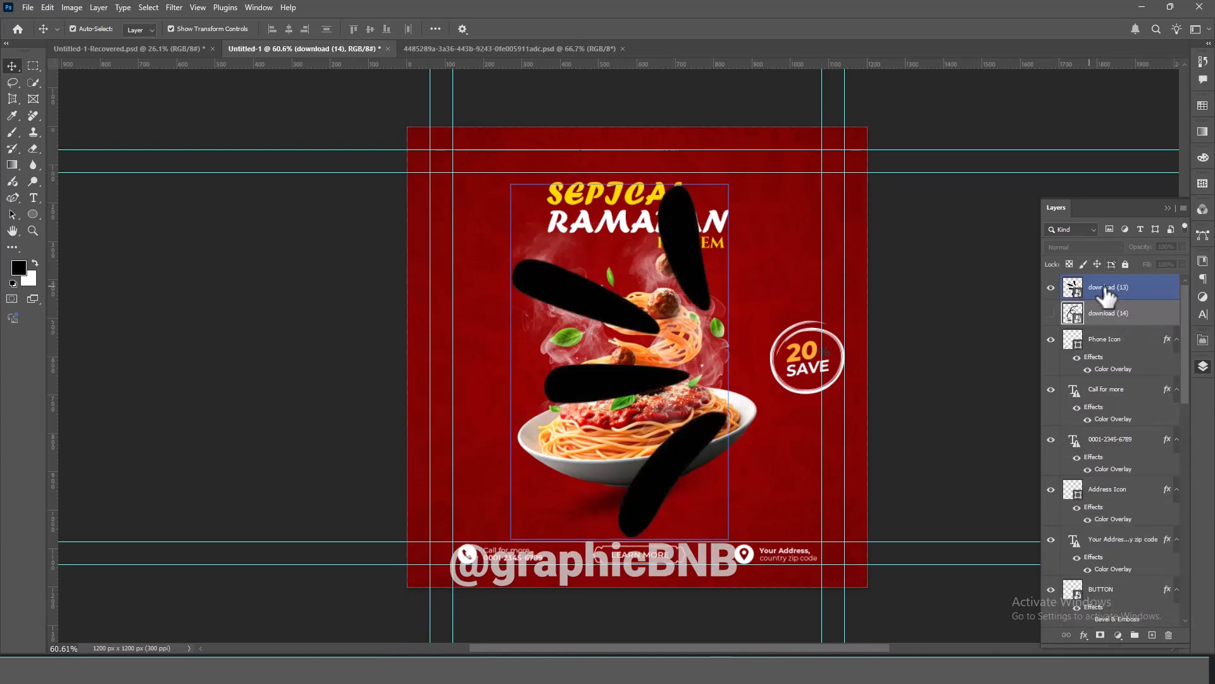
left_click(659, 471)
left_click(918, 345)
left_click(613, 188)
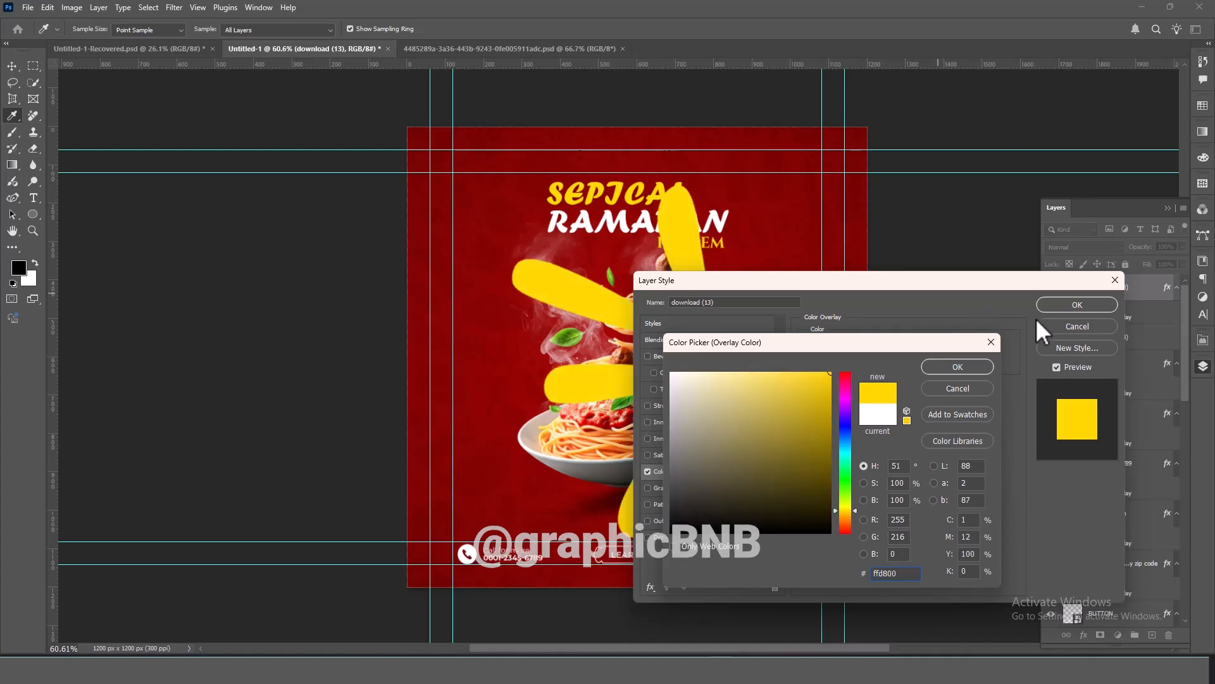
left_click(957, 366)
left_click(1078, 305)
Scale the yellow burst strokes down to about 5% and place them to the left of the spaghetti bowl
key("ctrl+t")
mouse_move(763, 347)
left_mouse_down()
mouse_move(407, 350)
mouse_move(493, 415)
left_mouse_up()
left_click_drag(516, 393, 468, 393)
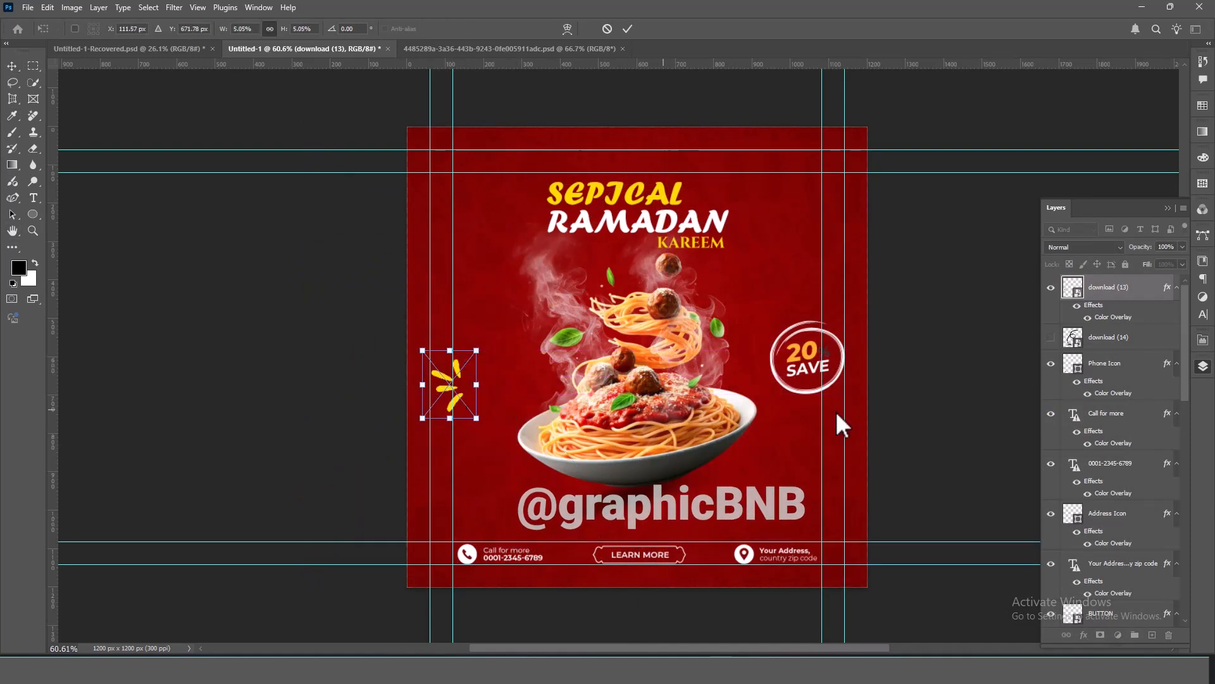
key("Return")
Apply a yellow Color Overlay to the badge's 20% text
scroll(1114, 443, "down", 5)
left_click(1157, 617)
double_click(1157, 614)
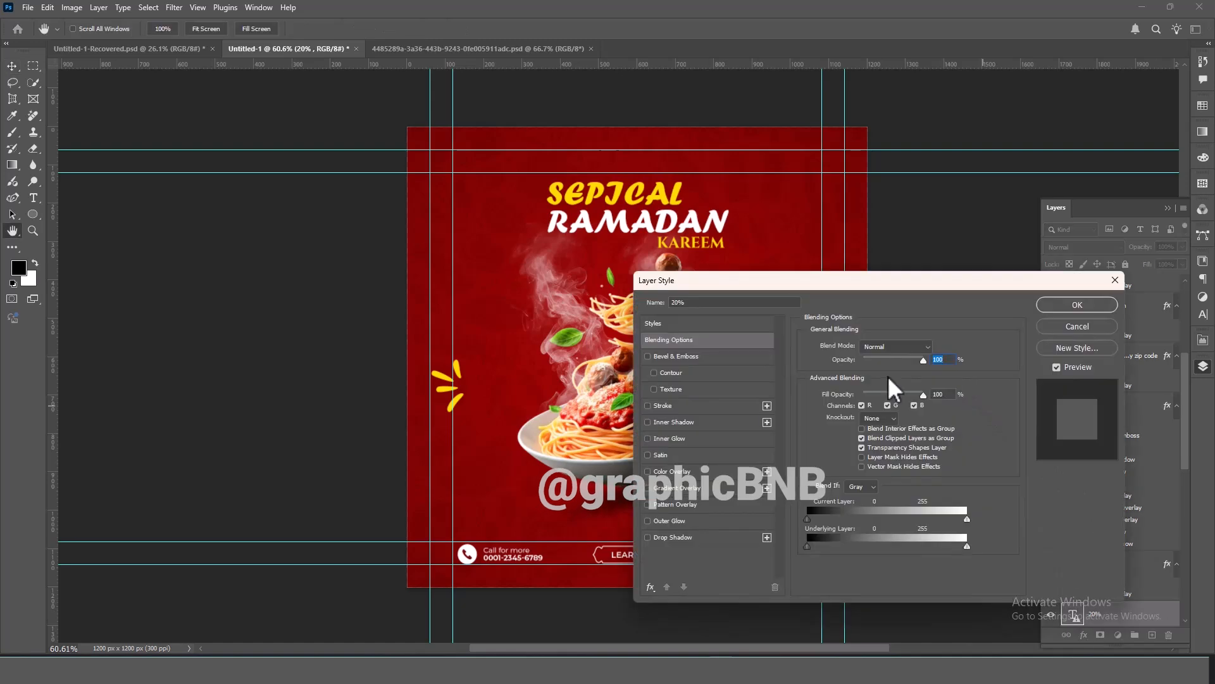
left_click(678, 472)
left_click(1077, 304)
left_click(918, 432)
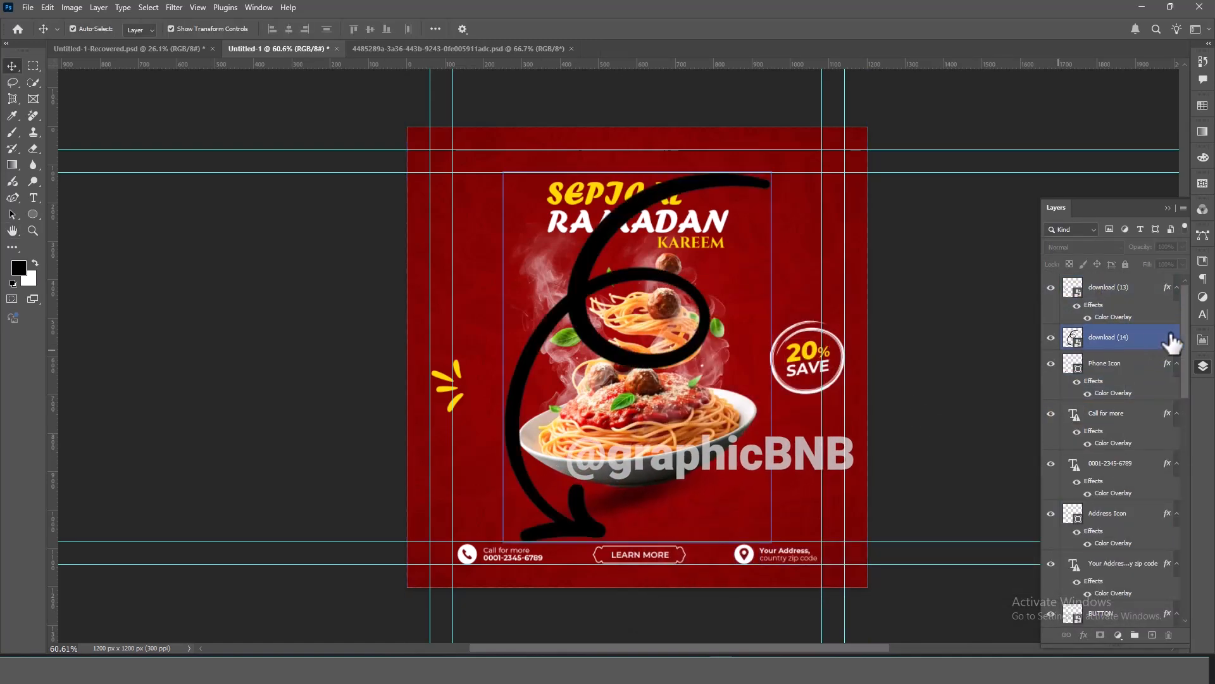
Apply a white (ffffff) Color Overlay to the curly arrow on the download (14) layer
double_click(1152, 336)
left_click(671, 472)
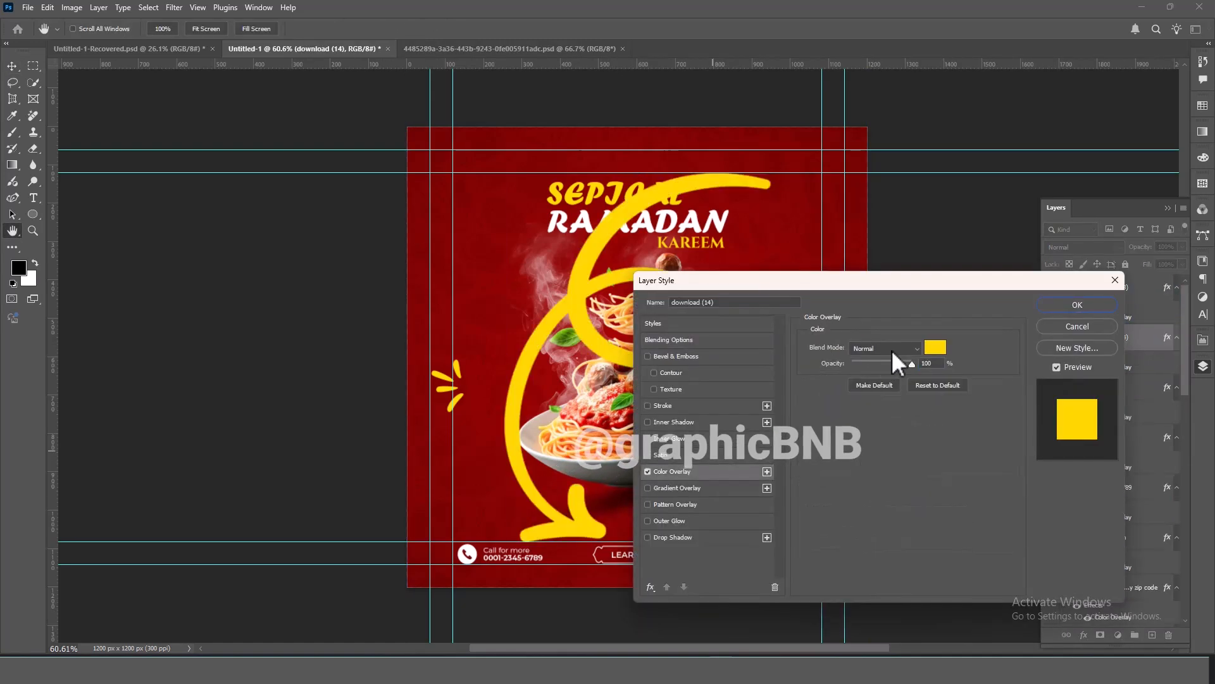
left_click(933, 345)
type("ffffff")
key("Return")
left_click(1077, 305)
Shrink the curly arrow to about 7%, rotate it about -49 degrees and place it pointing at the 20% SAVE badge
left_click_drag(771, 356, 438, 357)
left_click_drag(403, 339, 660, 303)
left_click_drag(750, 317, 771, 330)
key("Return")
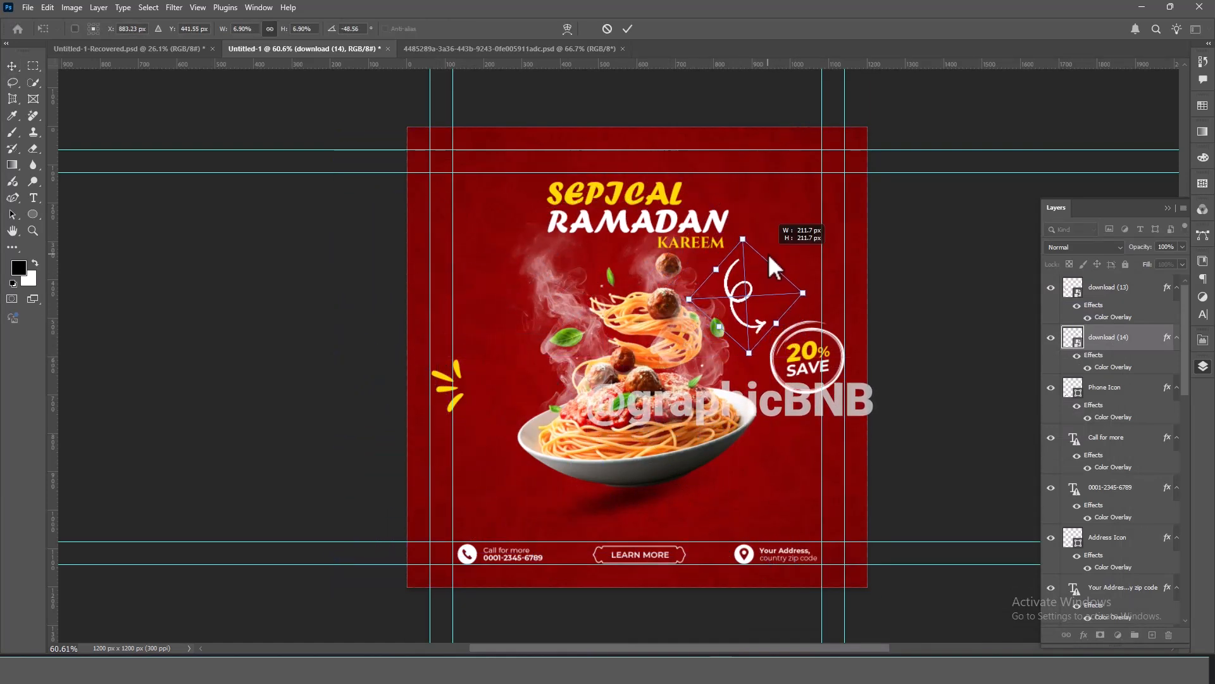
left_click(787, 473)
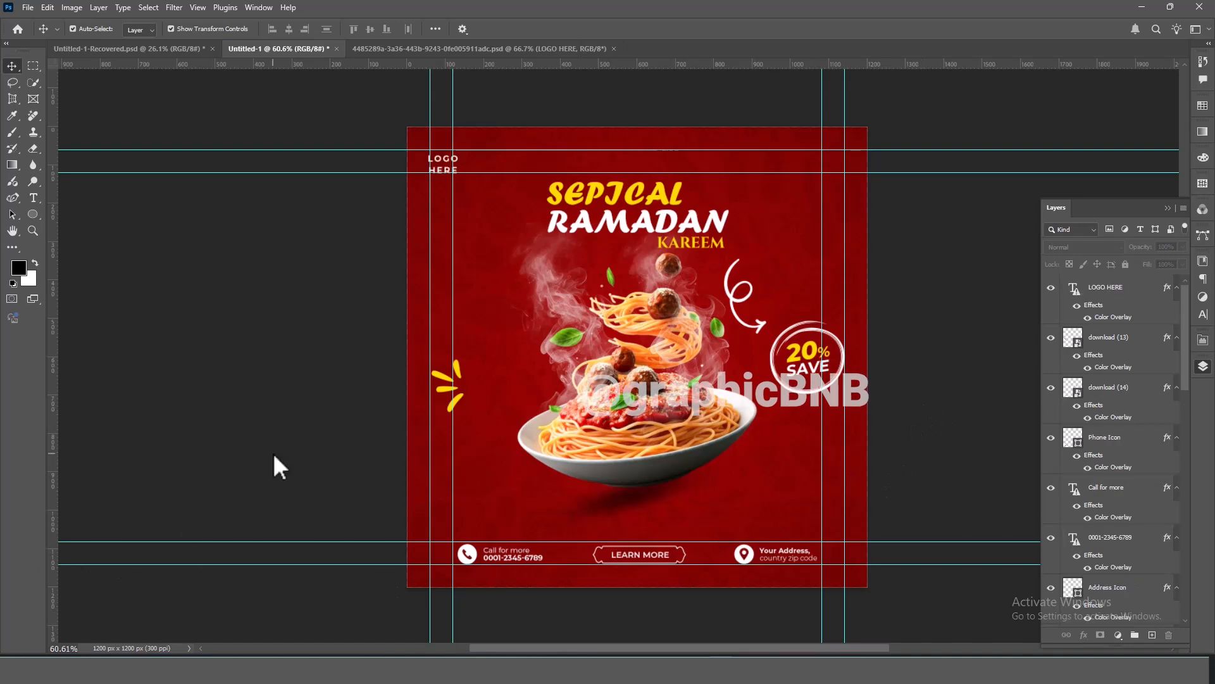
Nudge the three-line heading, the spaghetti bowl and both smoke layers together slightly upward on the poster
scroll(624, 230, "up", 2)
left_click(690, 258)
left_click(796, 324)
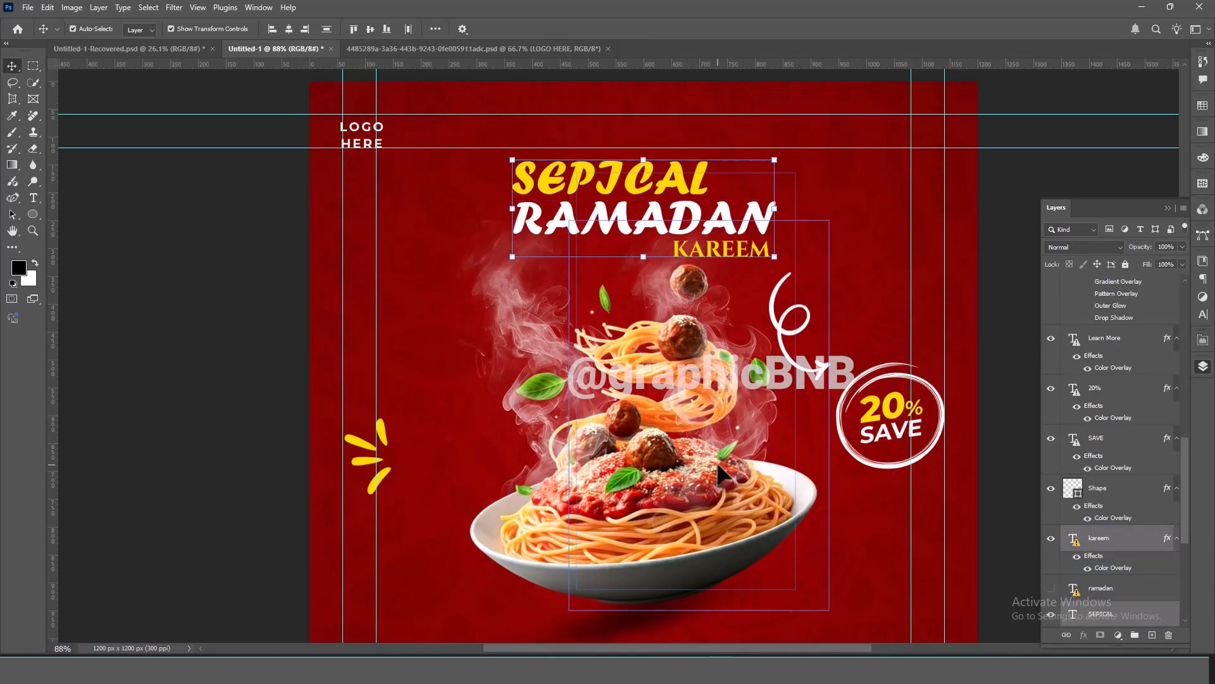
left_click(532, 348, "shift")
scroll(1115, 516, "down", 5)
left_click(1136, 448, "ctrl")
left_click(1136, 423, "ctrl")
left_click(1134, 476, "ctrl")
scroll(731, 485, "down", 4)
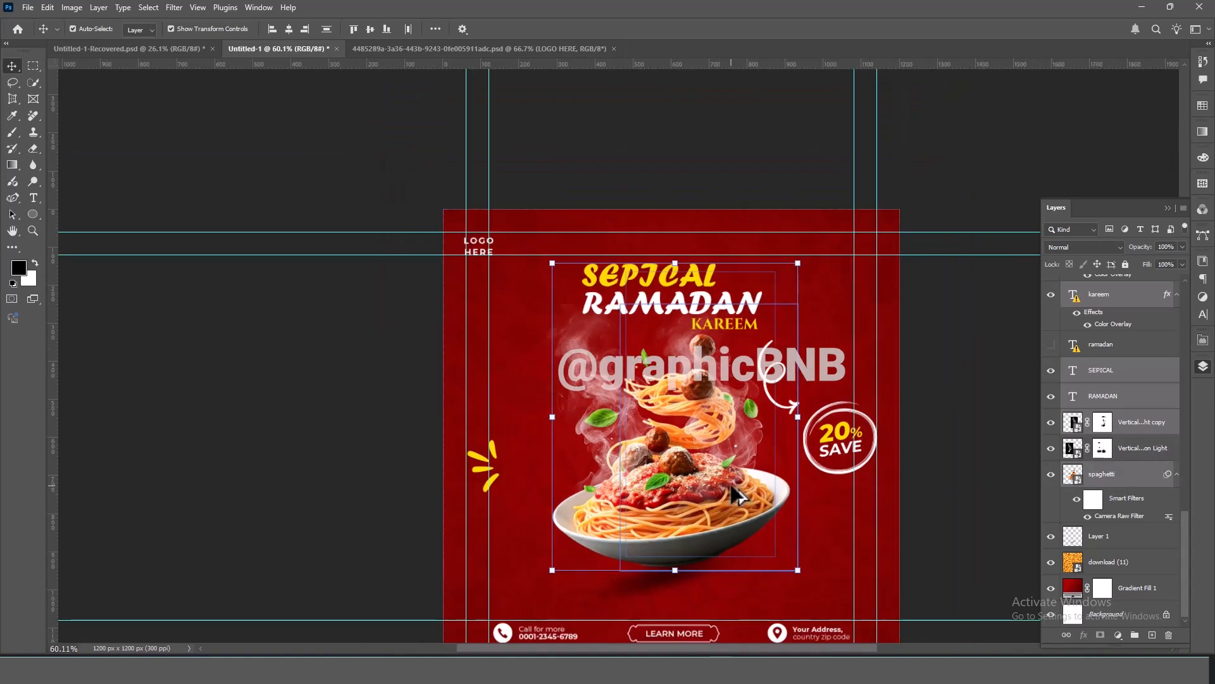
left_click_drag(731, 486, 731, 478)
key("ctrl+z")
left_click(1157, 450, "ctrl")
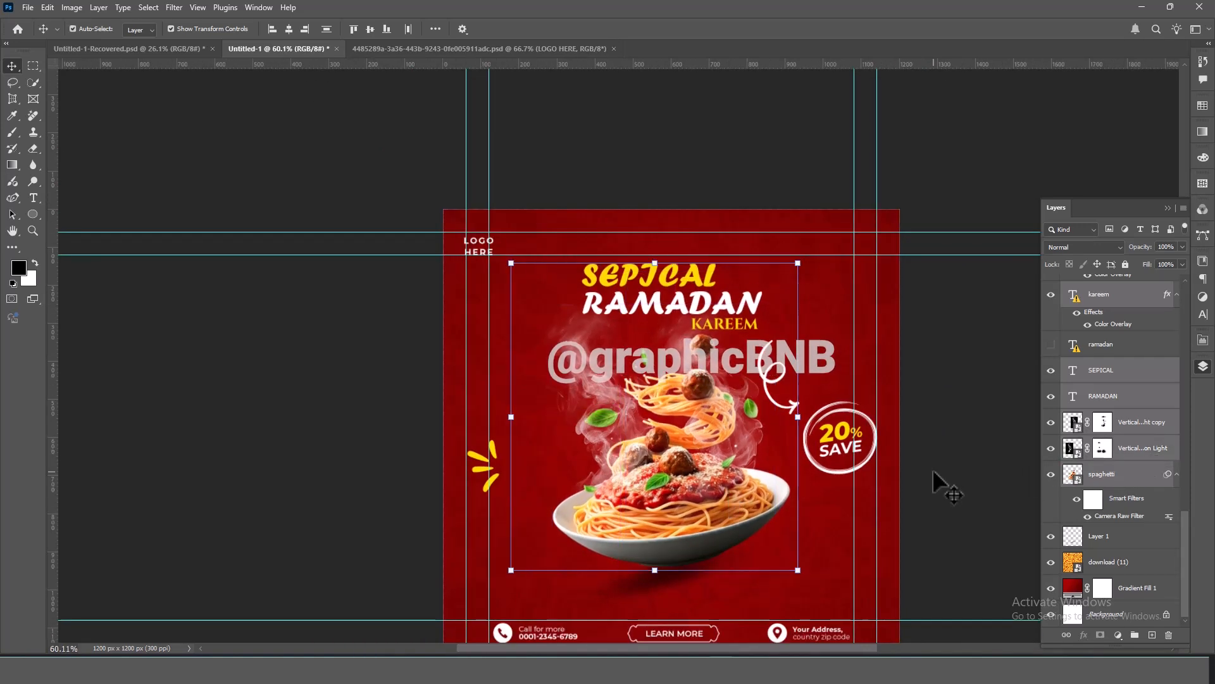
key("Up")
key("Up")
key("Up")
key("Up")
key("Up")
key("Up")
key("Up")
key("Up")
key("Up")
key("Up")
key("Up")
key("Up")
key("Up")
key("Up")
key("Up")
key("Up")
key("Up")
key("Up")
key("Up")
key("Up")
left_click(933, 468)
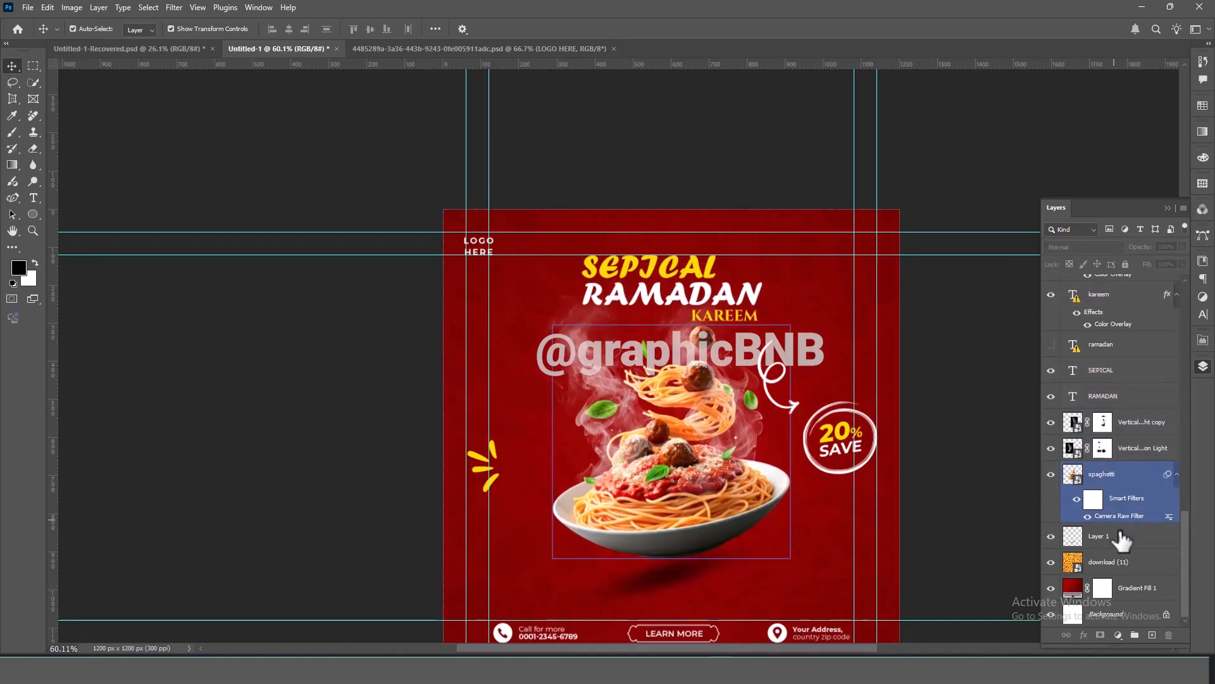
Create a paragraph text box with Lorem ipsum placeholder text across the area beneath the spaghetti bowl
left_click(742, 515)
scroll(742, 515, "down", 2)
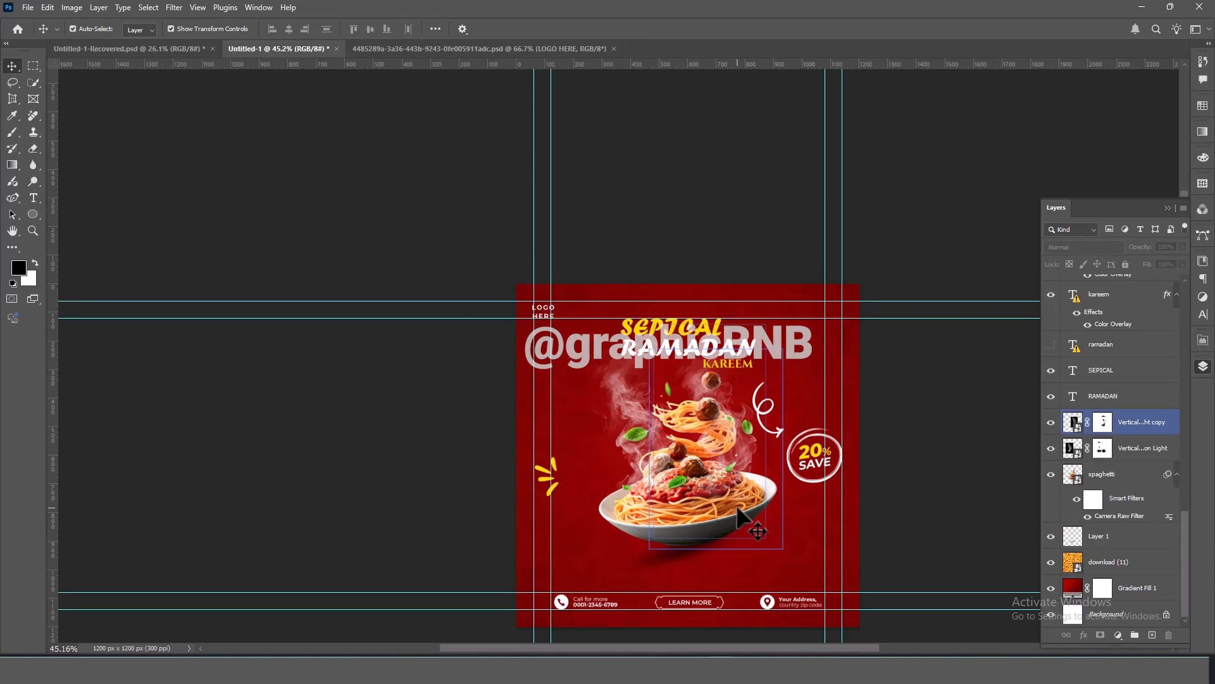
left_click(912, 488)
key("t")
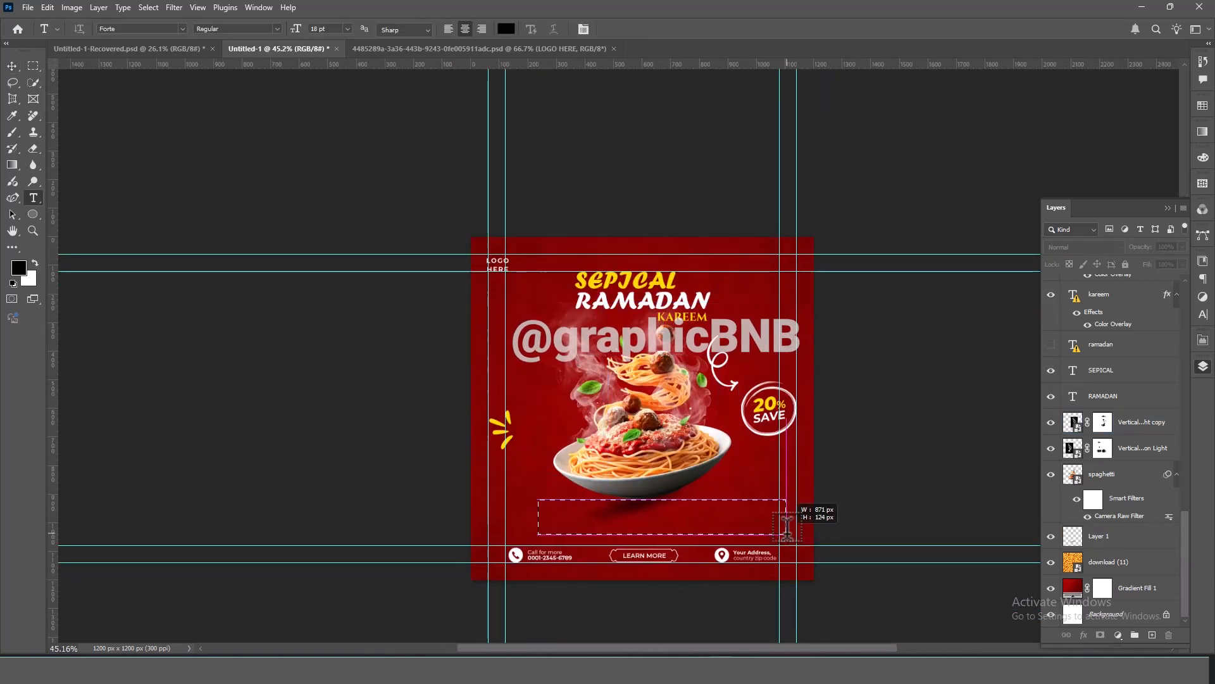
left_click_drag(787, 525, 786, 534)
left_click_drag(537, 493, 488, 480)
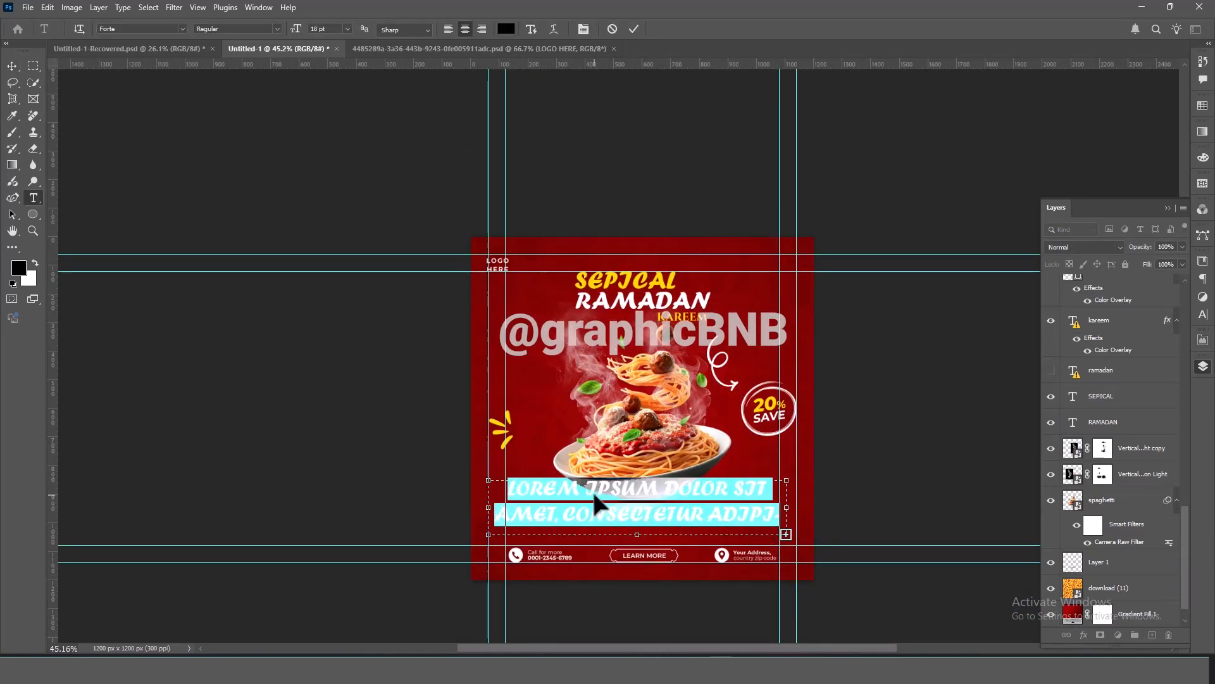
Reduce the placeholder paragraph to 3 pt and position it between the bowl and the contact row
left_click(1202, 314)
left_click_drag(1062, 295, 1054, 303)
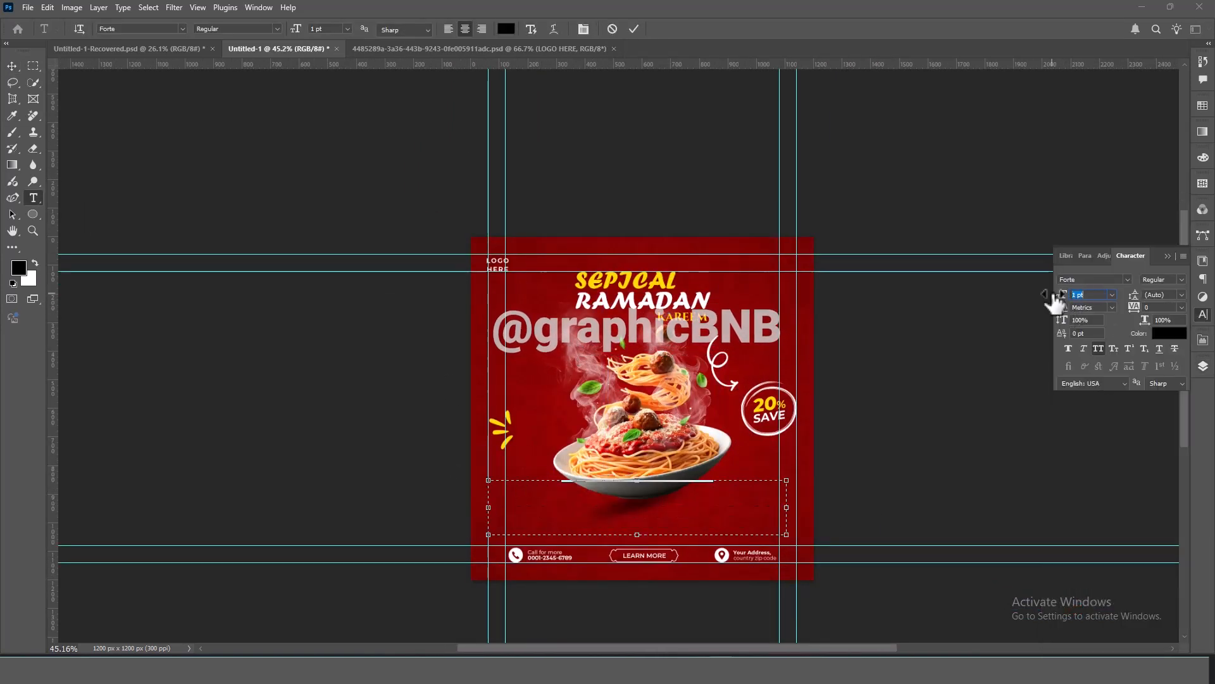
left_click_drag(616, 468, 621, 473)
key("ctrl+Return")
left_click_drag(680, 527, 675, 525)
Set the placeholder paragraph's text color to white (ffffff) and its font to Roboto Light
double_click(675, 524)
left_click(506, 29)
left_click(674, 355)
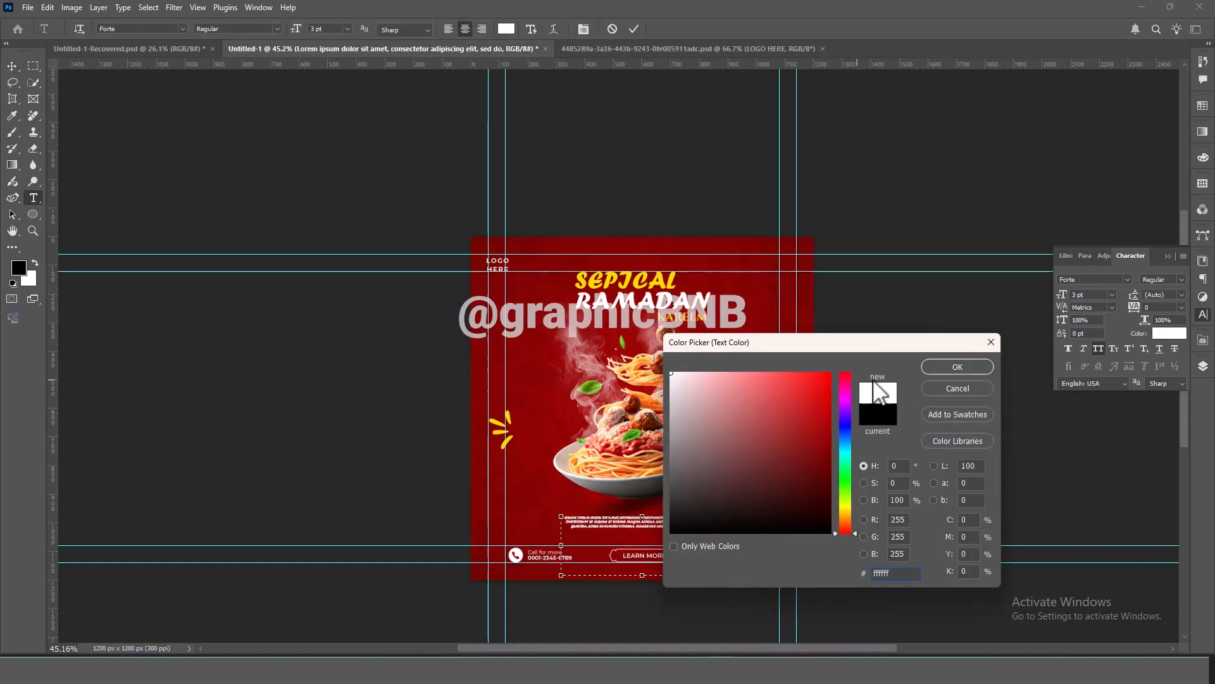
left_click(947, 364)
type("Roboto")
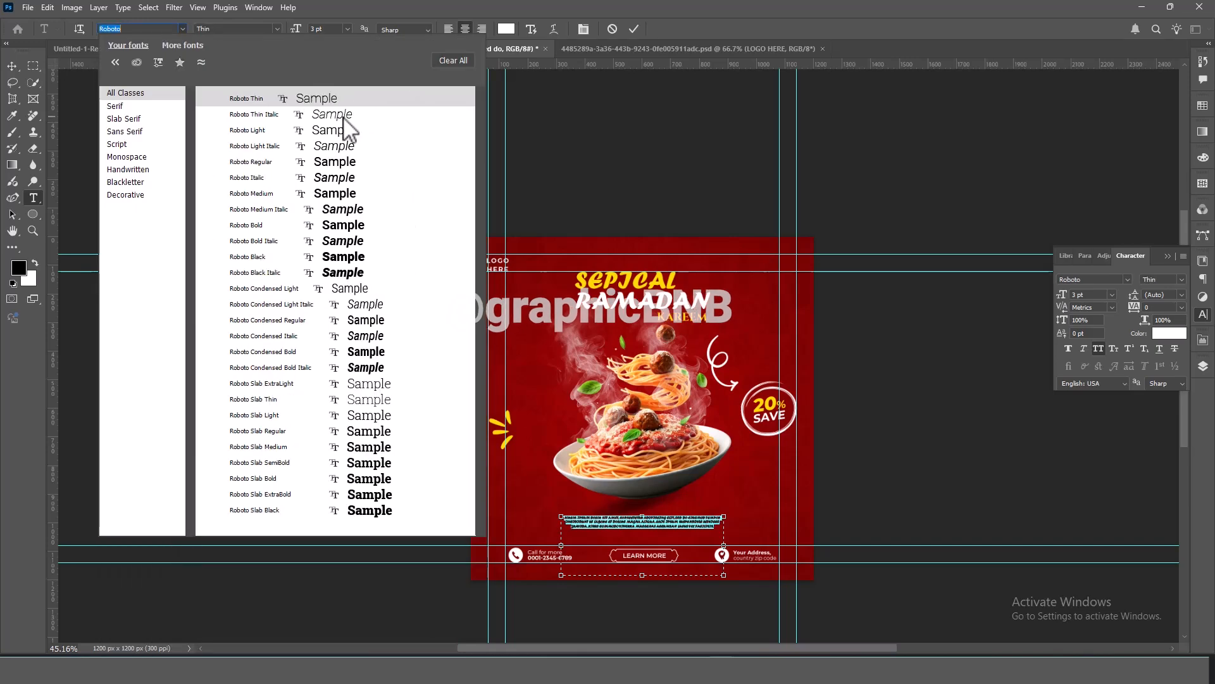
left_click(342, 130)
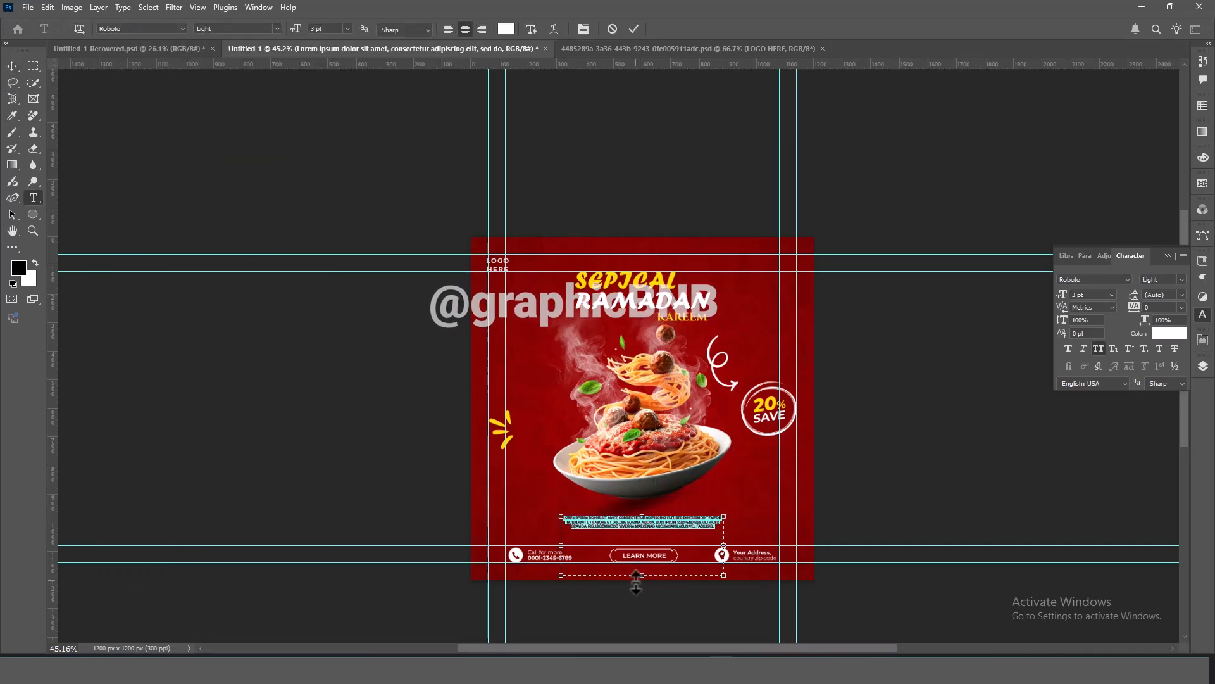
Enlarge the placeholder paragraph to about 4.1 pt and place it centrally above the contact row
left_click_drag(637, 536, 664, 526)
key("Return")
left_click(807, 495)
scroll(807, 500, "up", 3)
Recolor the placeholder paragraph with yellow sampled from the heading
double_click(694, 496)
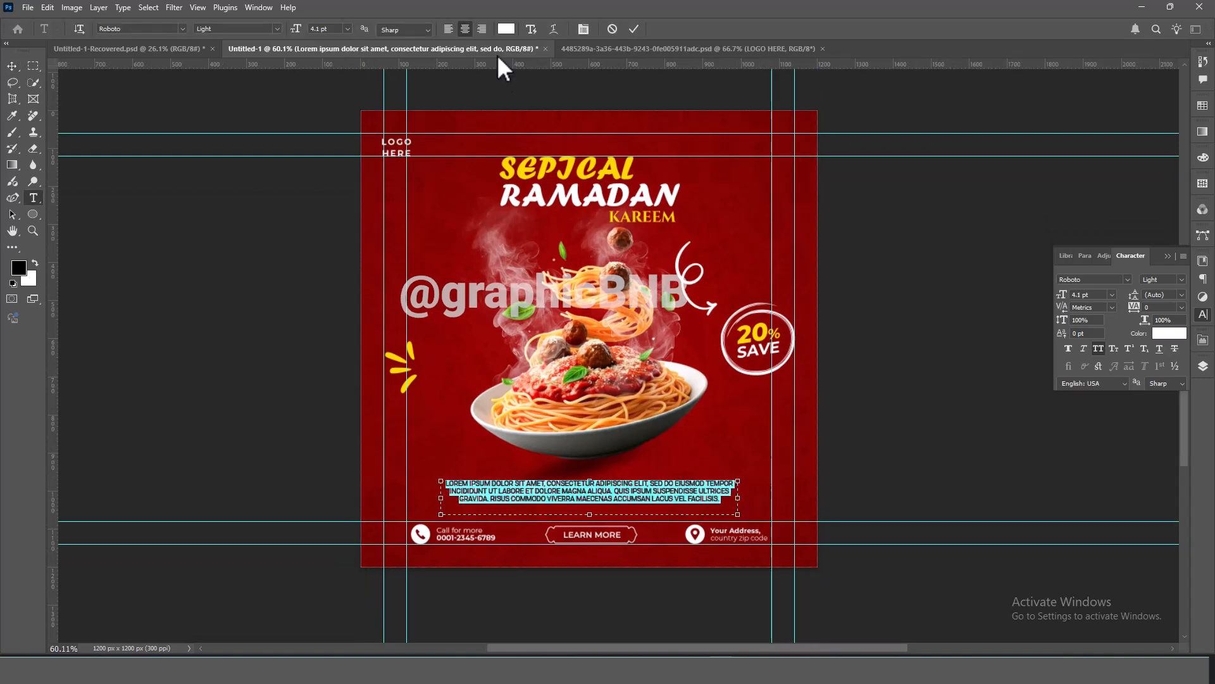
left_click(507, 29)
left_click(522, 172)
left_click(619, 216)
left_click(940, 364)
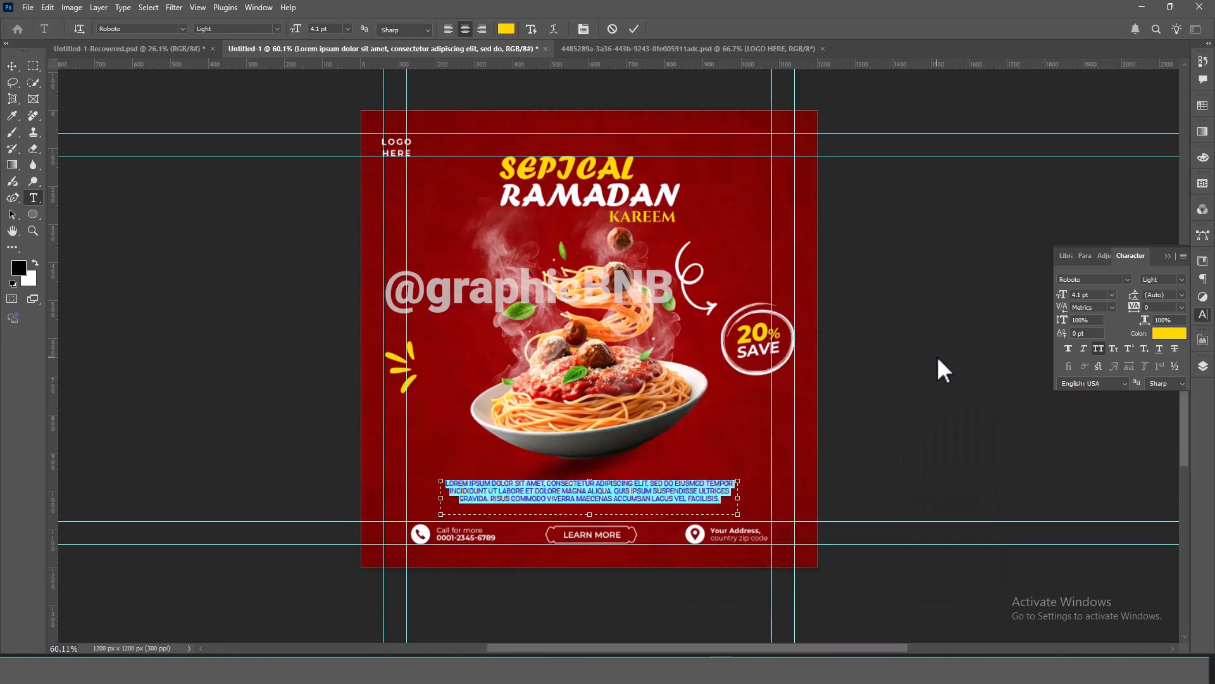
left_click(937, 358)
Draw a 46 by 46 px circle with the Ellipse tool to the right of the RAMADAN heading
scroll(916, 427, "down", 1)
left_click_drag(751, 352, 774, 397)
right_click(31, 215)
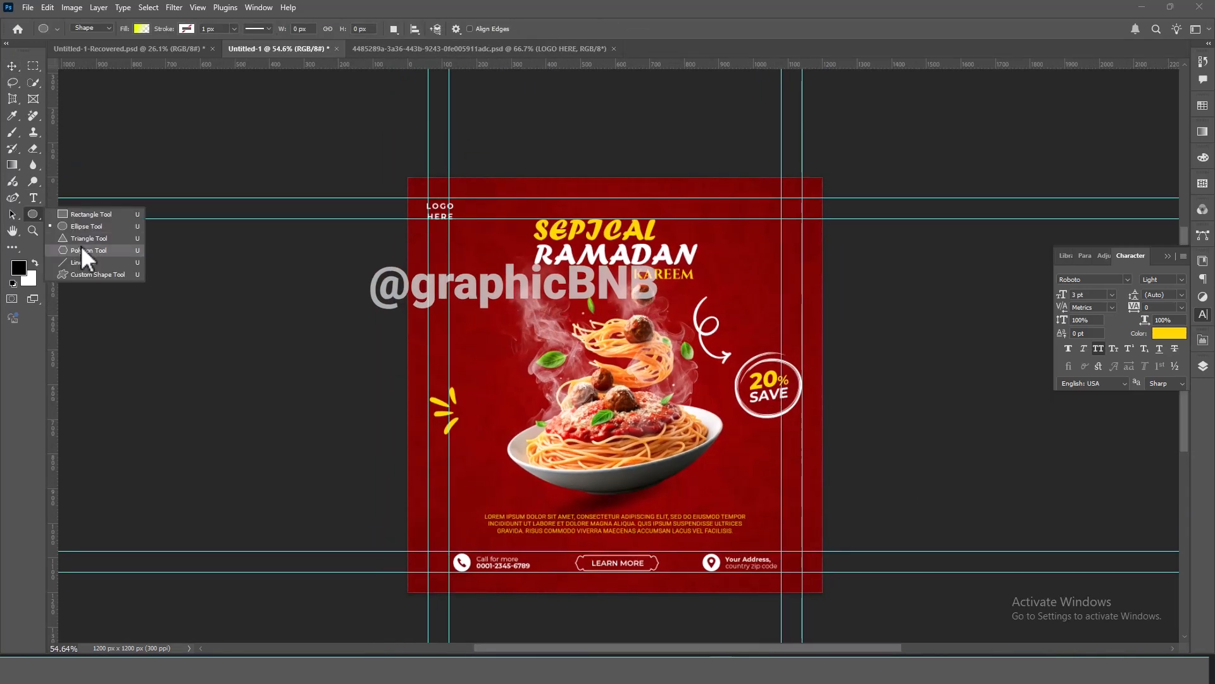
left_click_drag(743, 252, 758, 267)
Remove the small circle's gradient fill and give it a thin solid yellow stroke
left_click(142, 28)
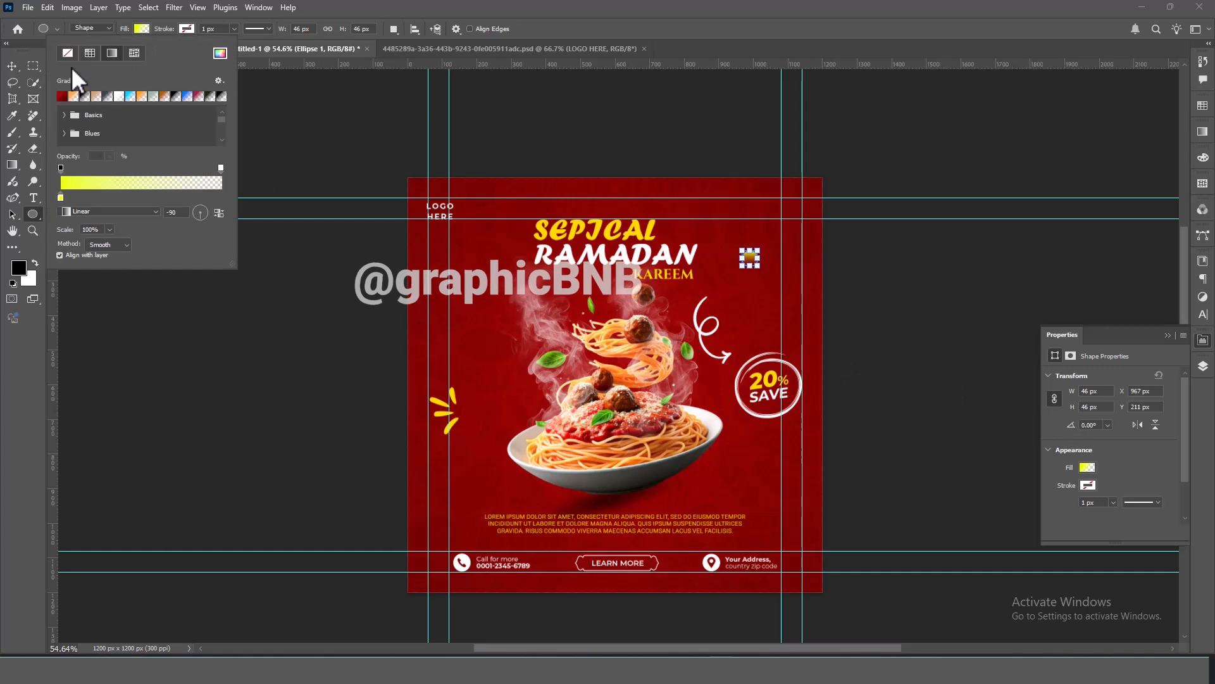
left_click(68, 53)
left_click(187, 29)
left_click(106, 97)
left_click(142, 29)
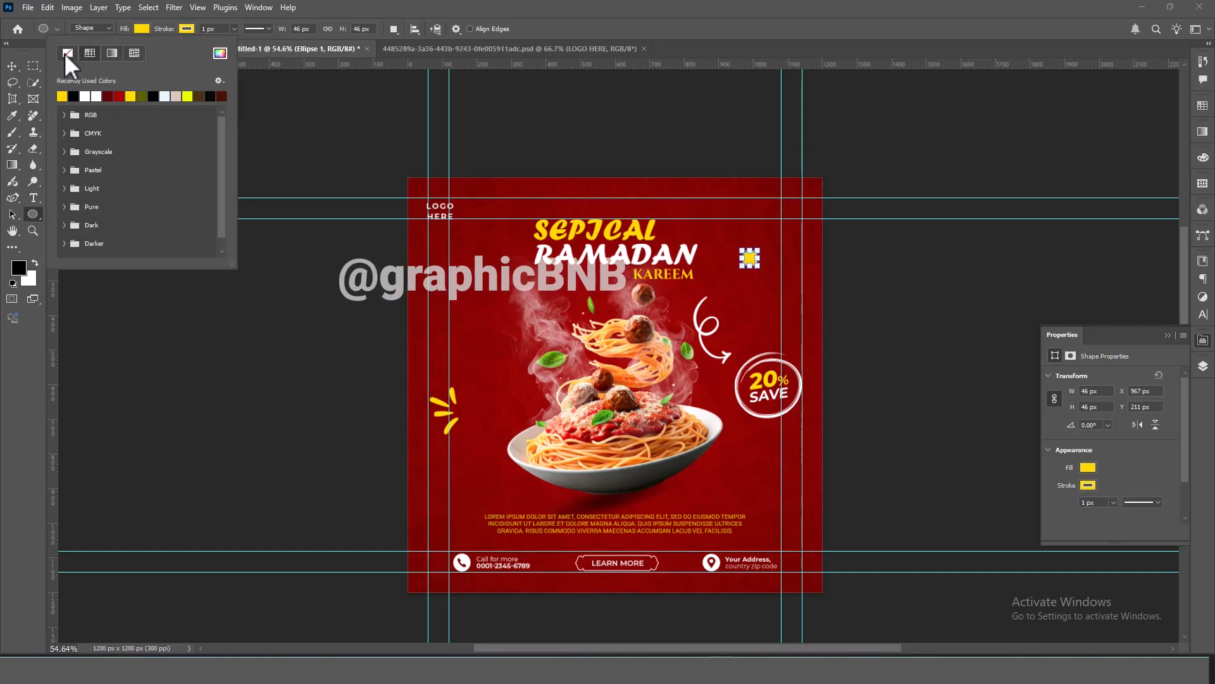
left_click(67, 53)
left_click_drag(218, 30, 199, 36)
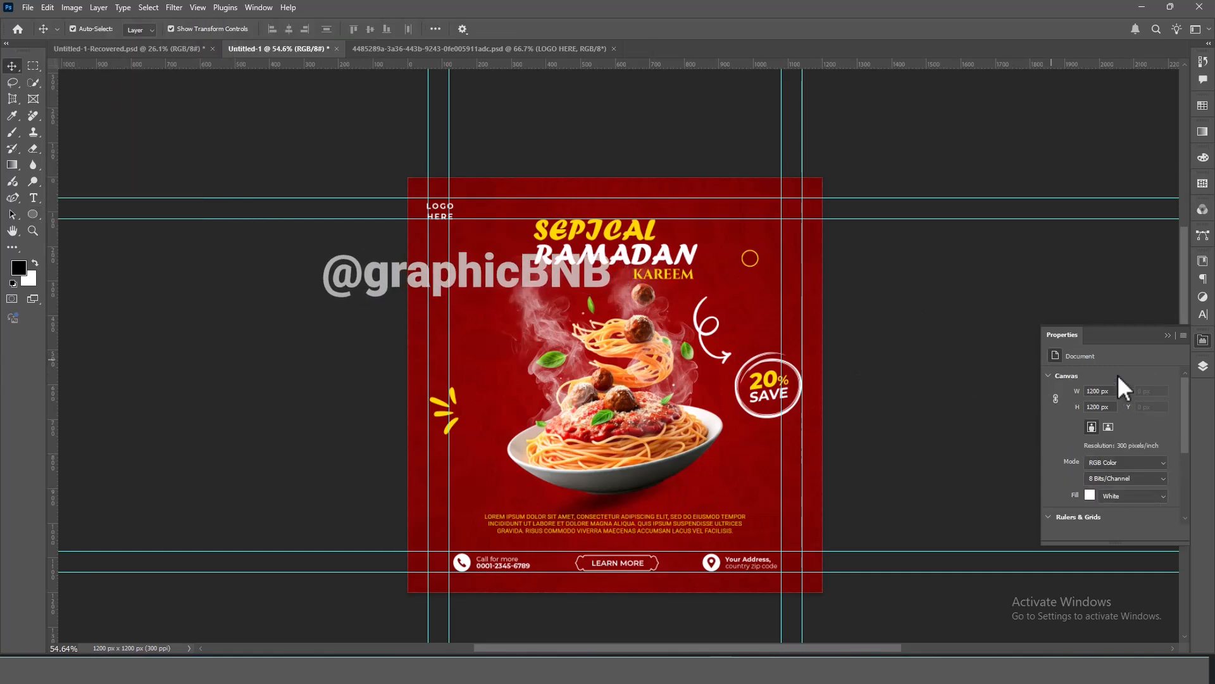
Duplicate the yellow circle outline and place the copy to the left of the RAMADAN heading, near the inner margin guide
left_click(1203, 366)
key("ctrl+j")
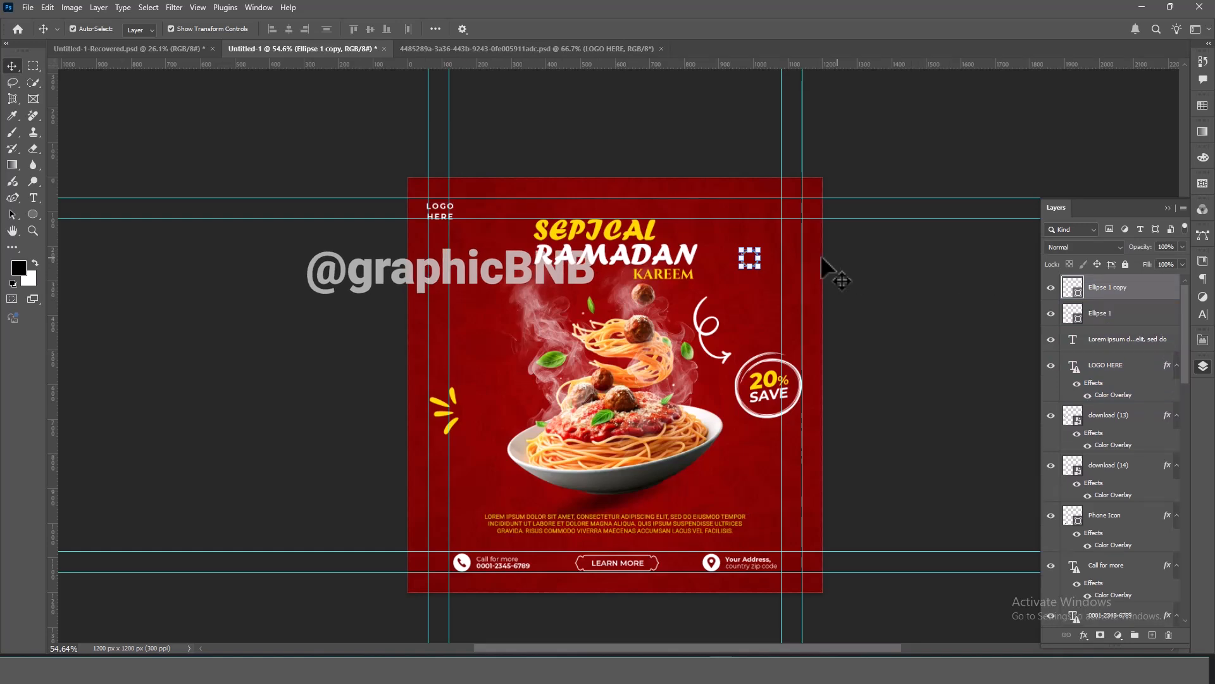
scroll(747, 282, "up", 5)
left_click_drag(90, 284, 65, 162)
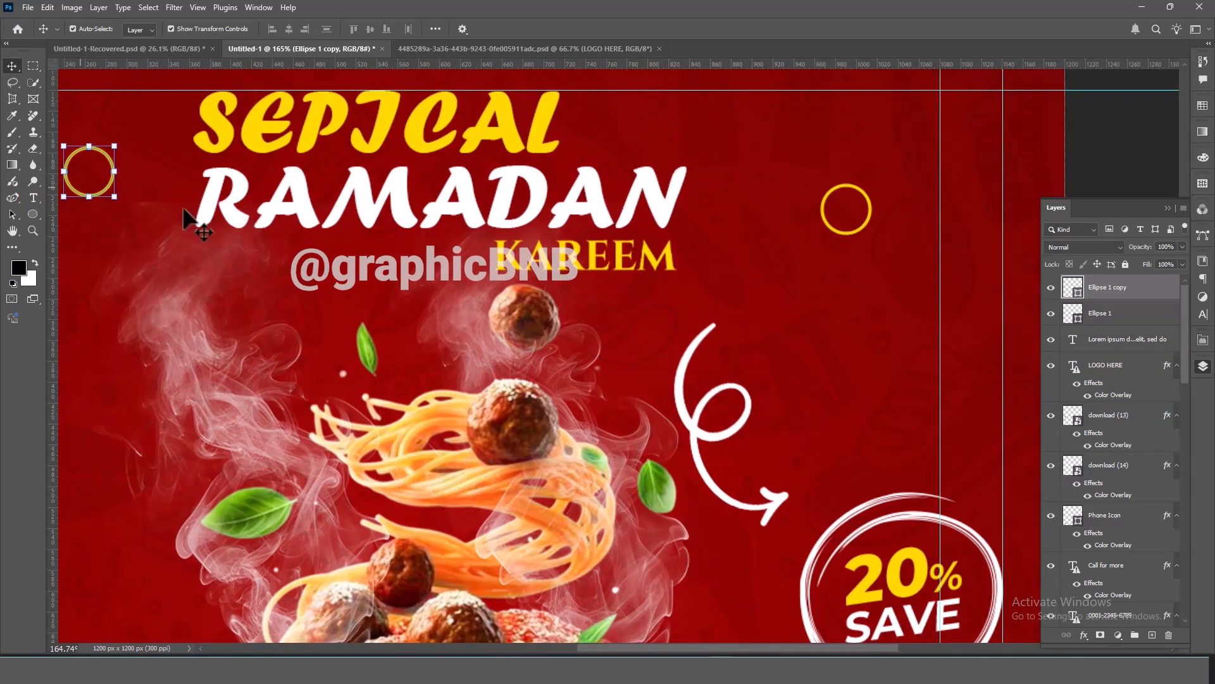
left_click_drag(193, 216, 528, 232)
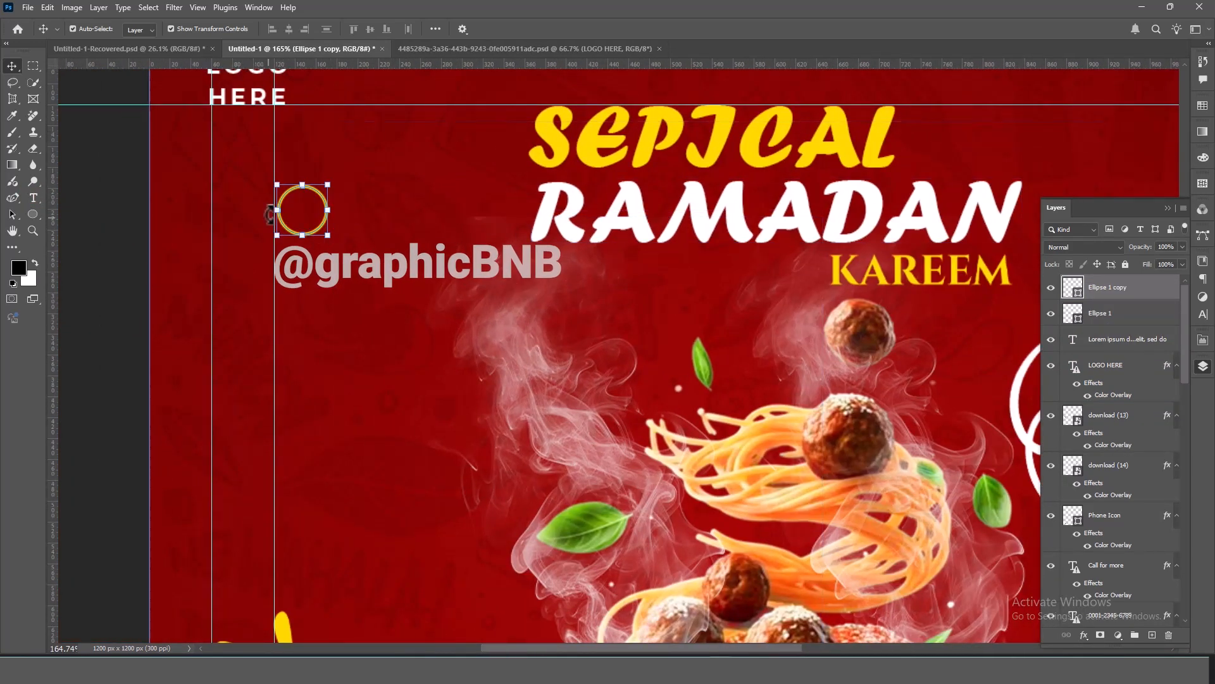
Duplicate the circle outline once more and place it left of the bowl's base, below the yellow accent strokes
left_click_drag(446, 478, 459, 590)
left_click_drag(608, 608, 514, 157)
scroll(514, 157, "down", 5)
left_click_drag(854, 155, 868, 331)
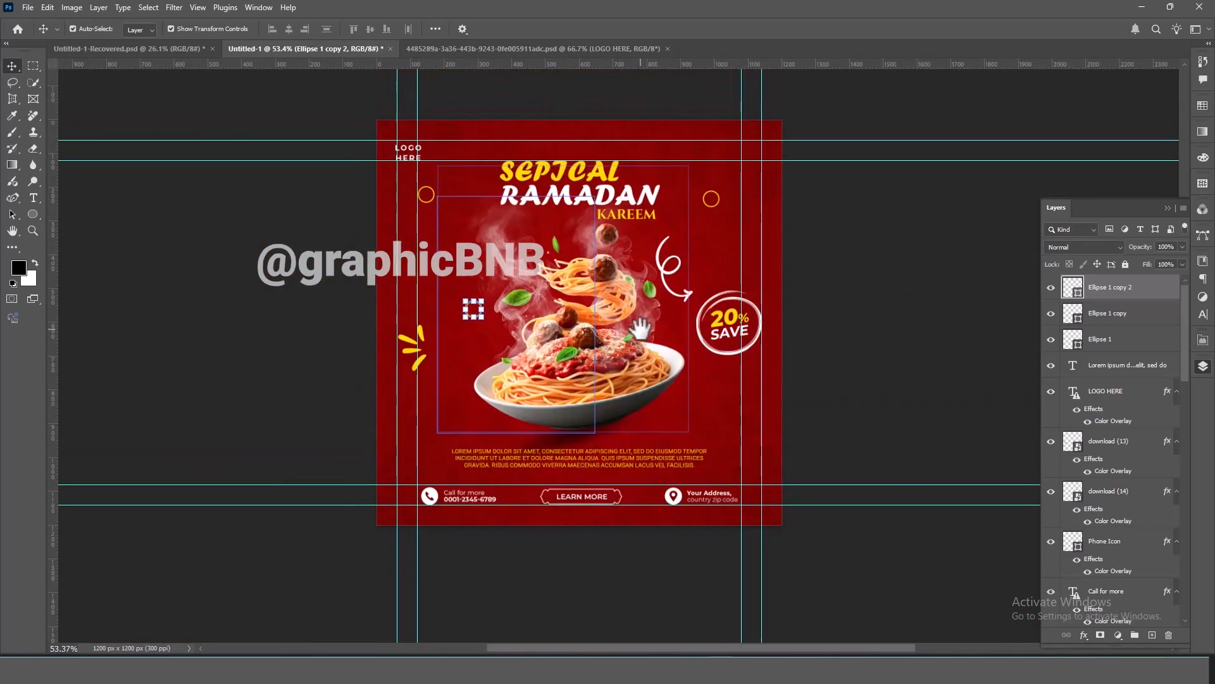
scroll(456, 380, "up", 3)
left_click(441, 385)
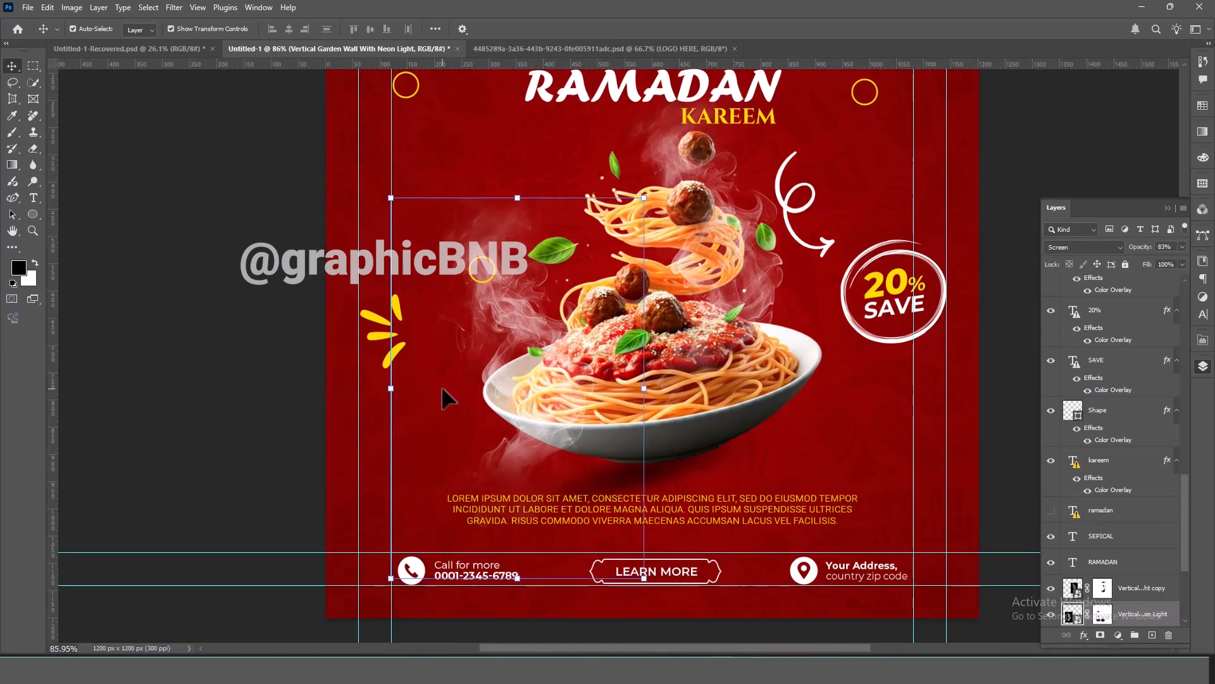
scroll(468, 316, "up", 2)
left_click(481, 278)
left_click_drag(374, 533, 373, 555)
scroll(455, 438, "down", 5)
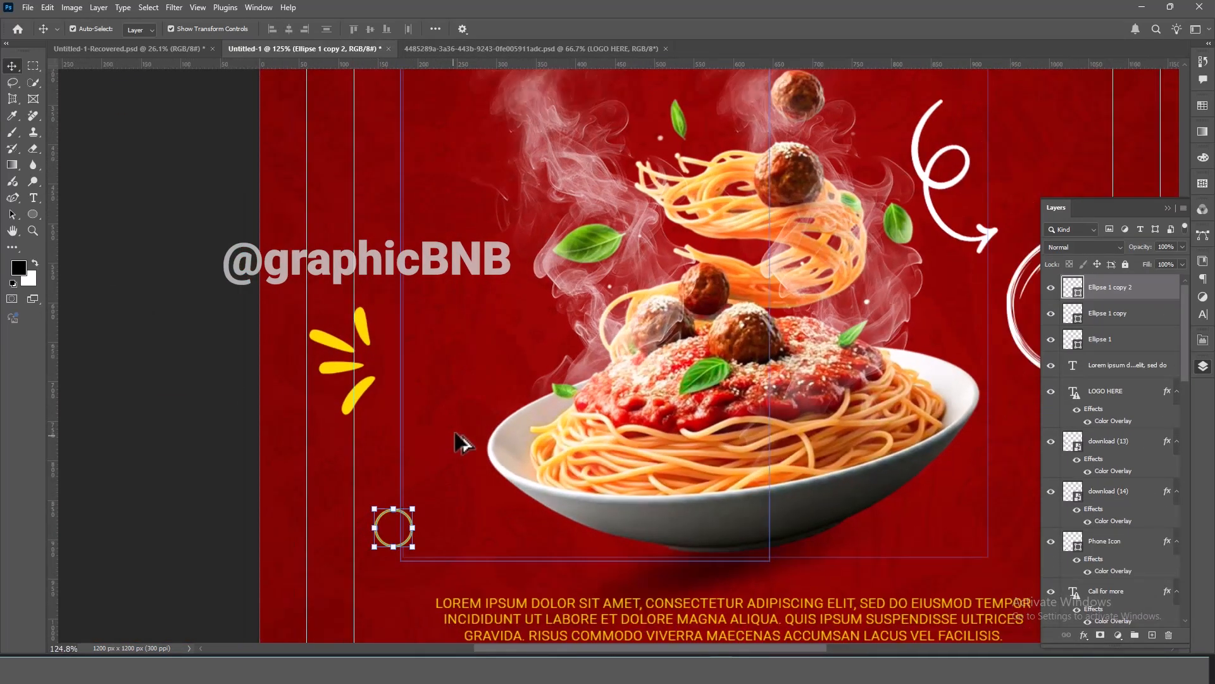
Deselect the circle and remove the two right-hand vertical guides and the outermost left vertical guide
left_click(892, 467)
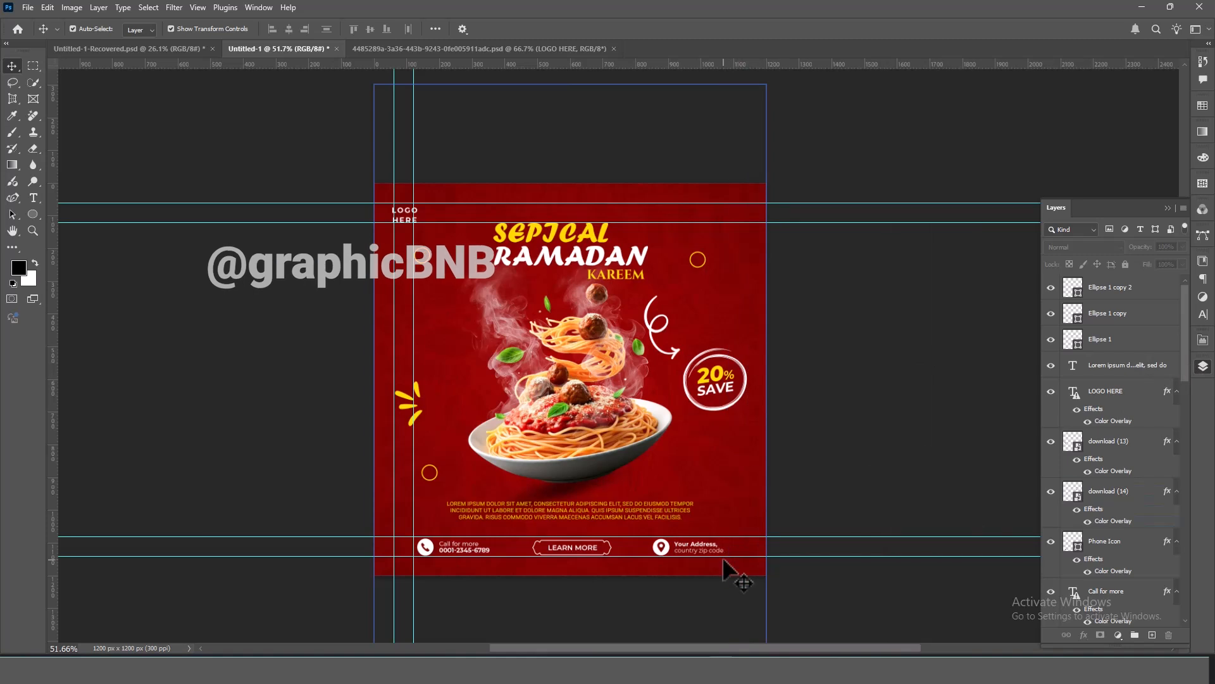
left_click_drag(377, 443, 416, 370)
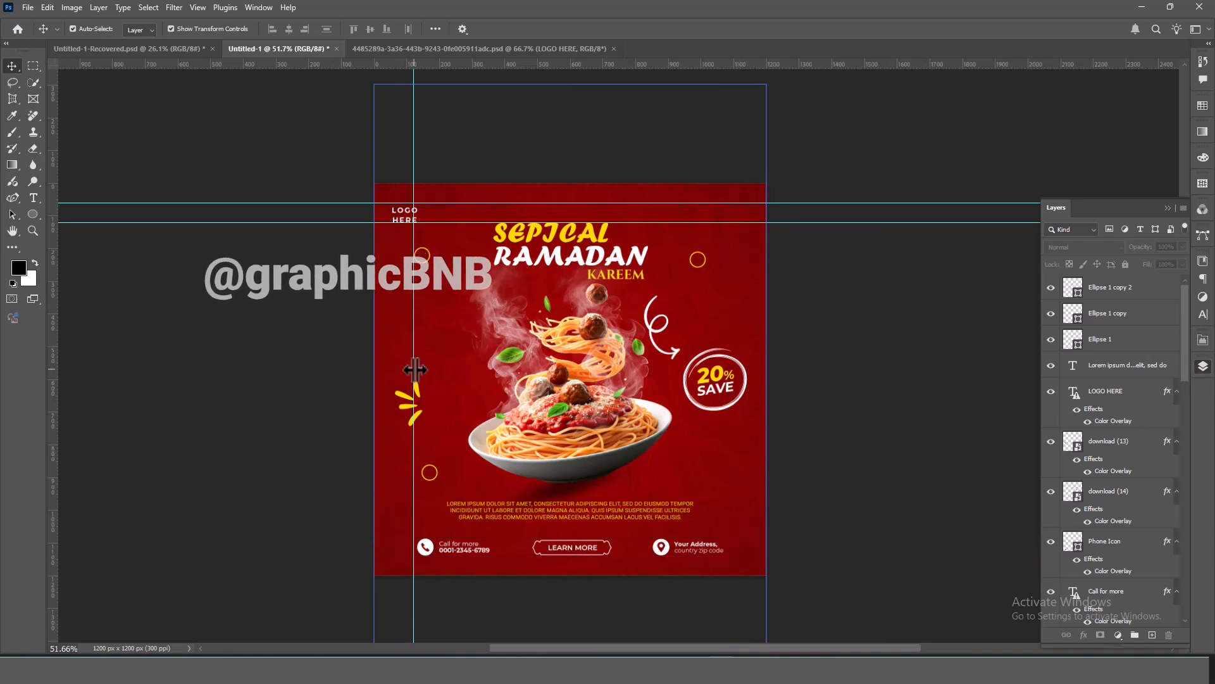